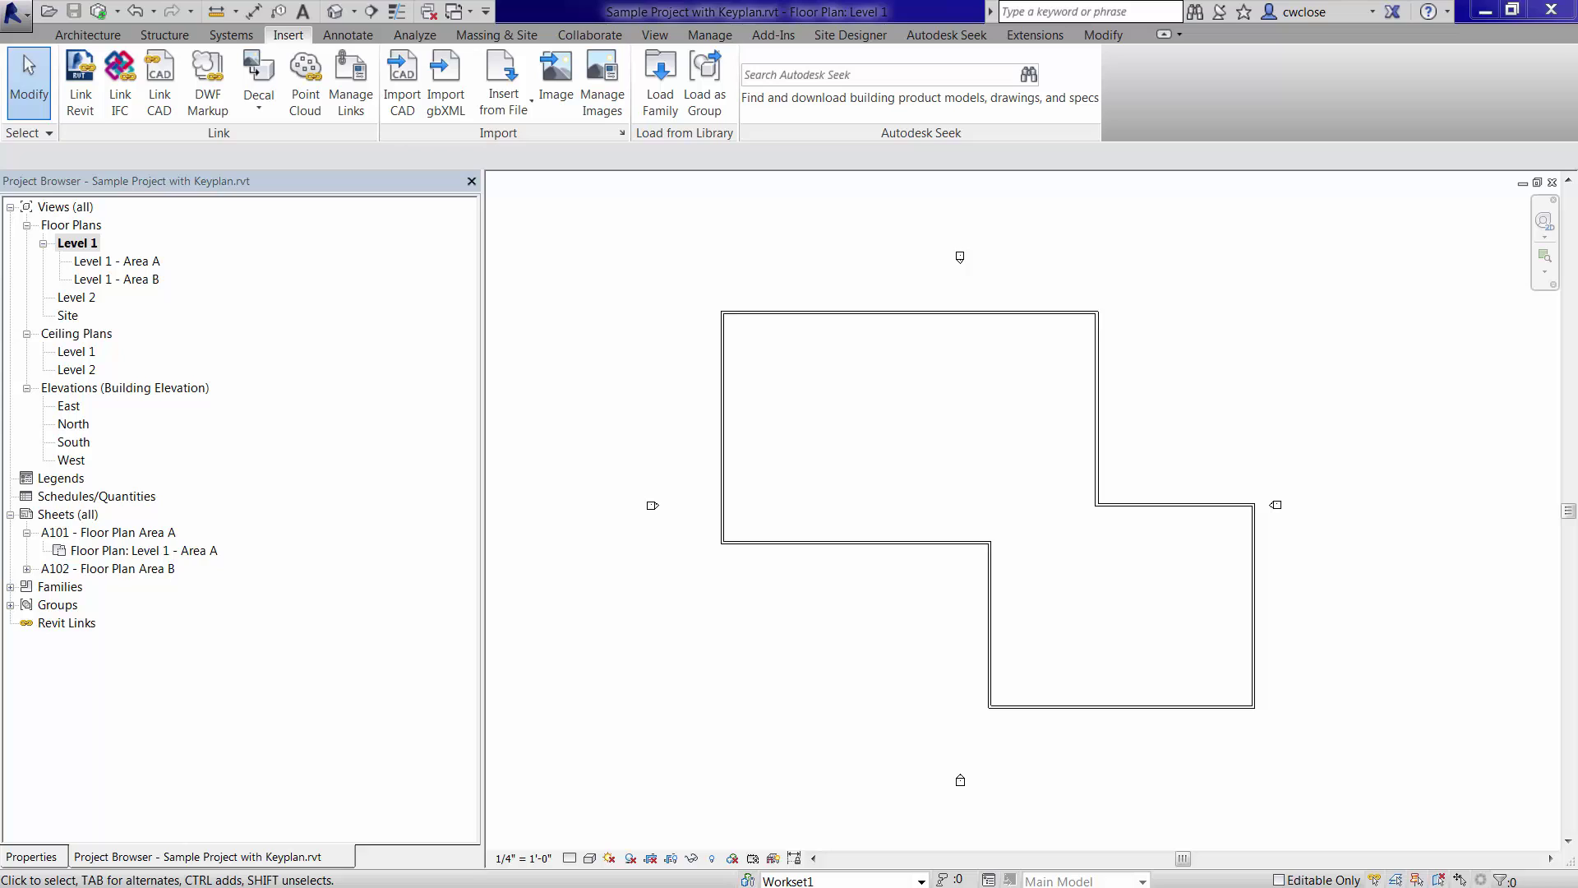
- Open sheet A102 - Floor Plan Area B and change its title block to E1 30 x 42 Horizontal
double_click(145, 532)
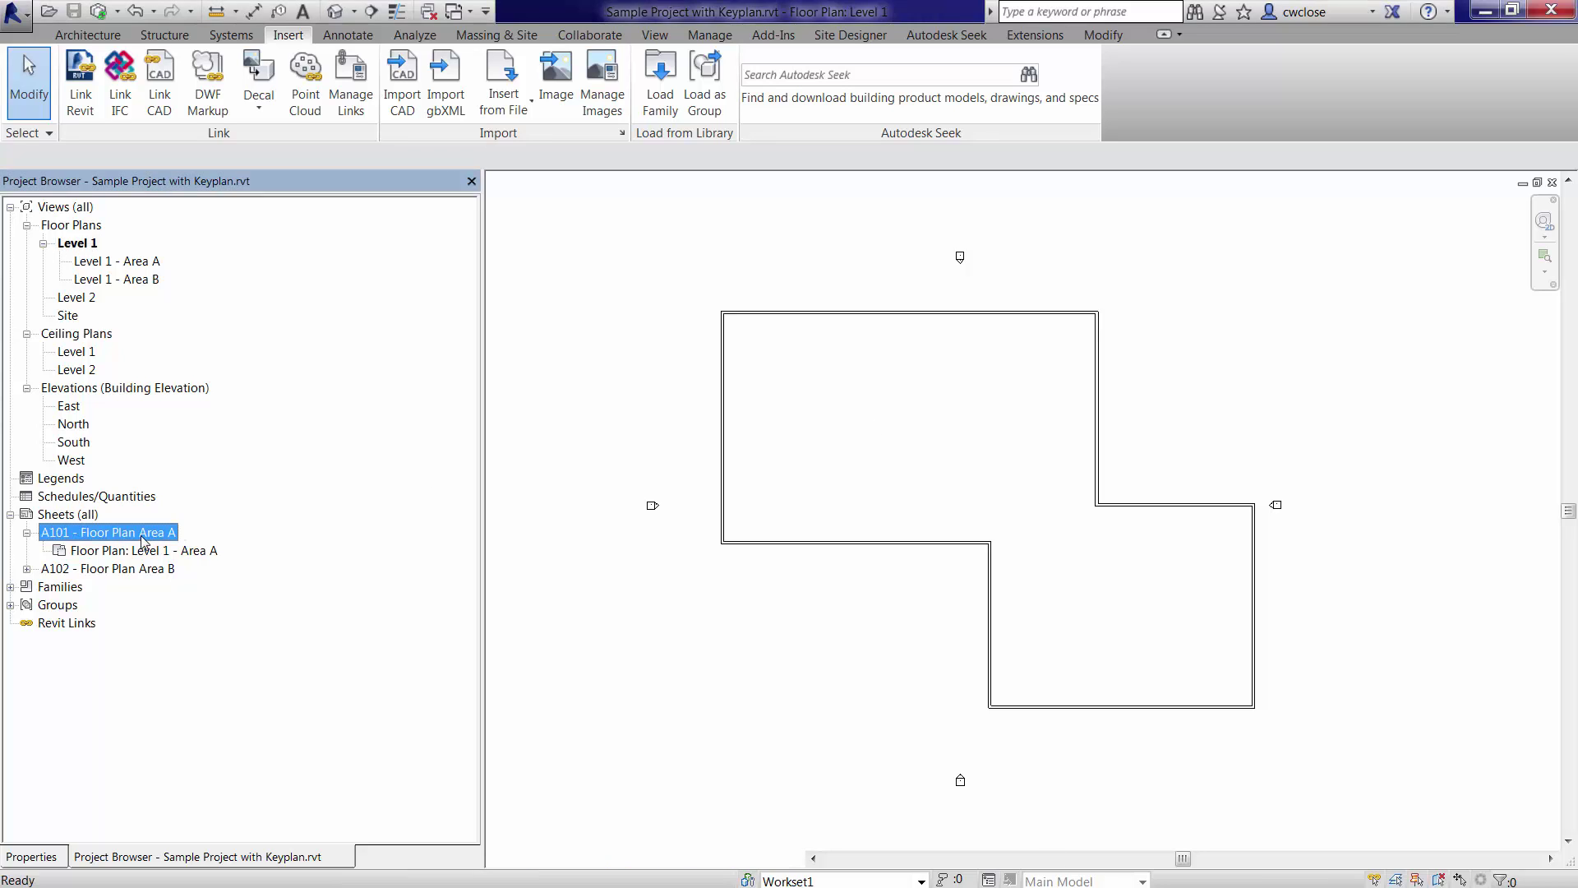
double_click(116, 568)
click(1194, 788)
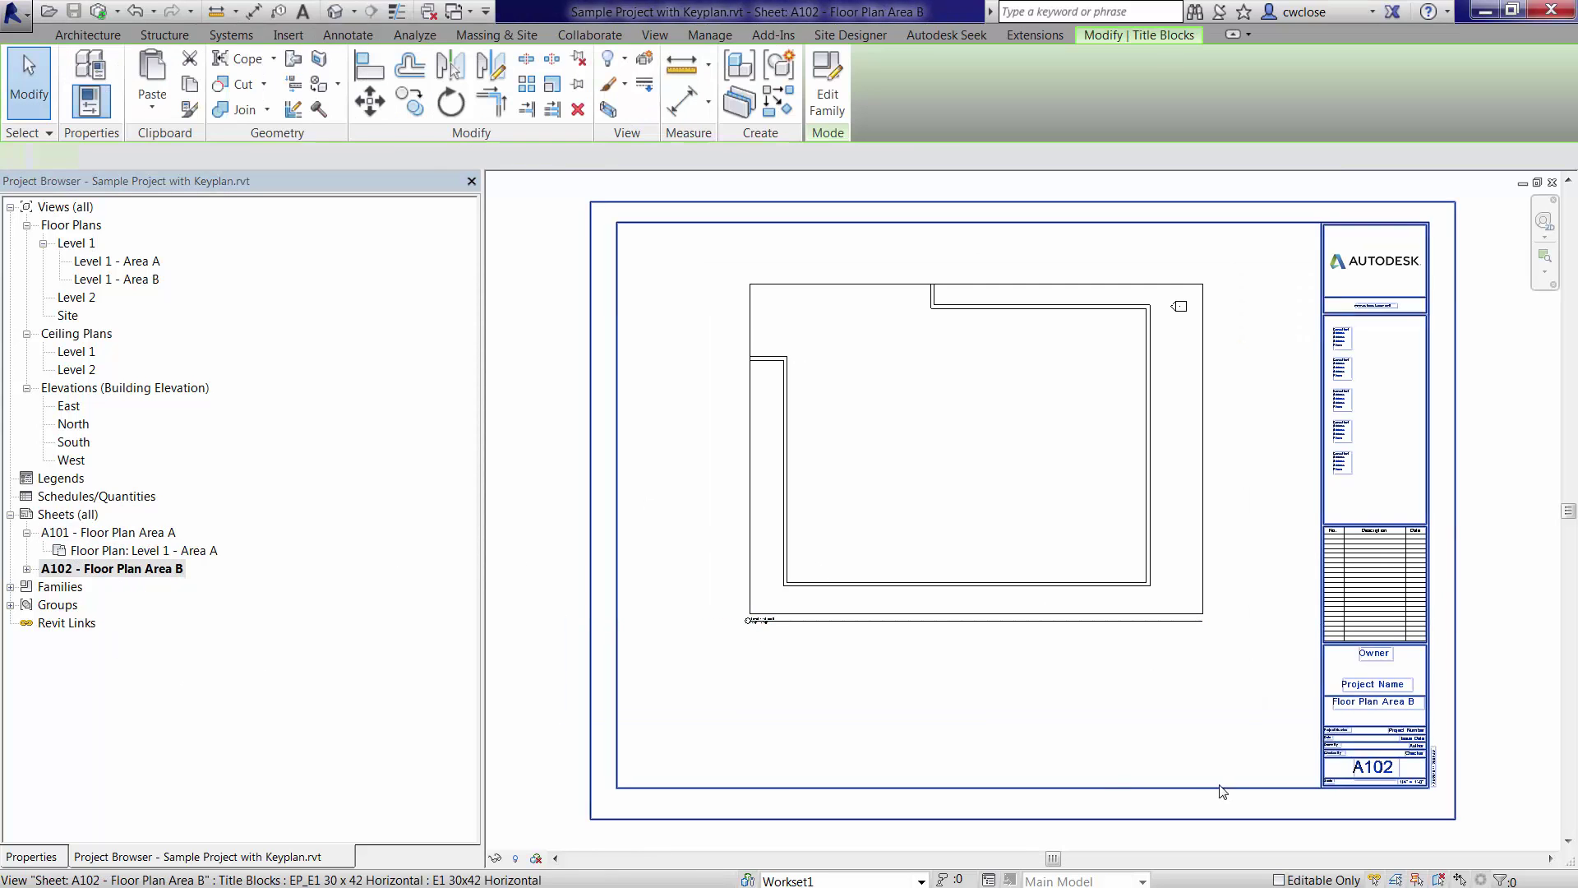
click(219, 232)
key(Escape)
key(Escape)
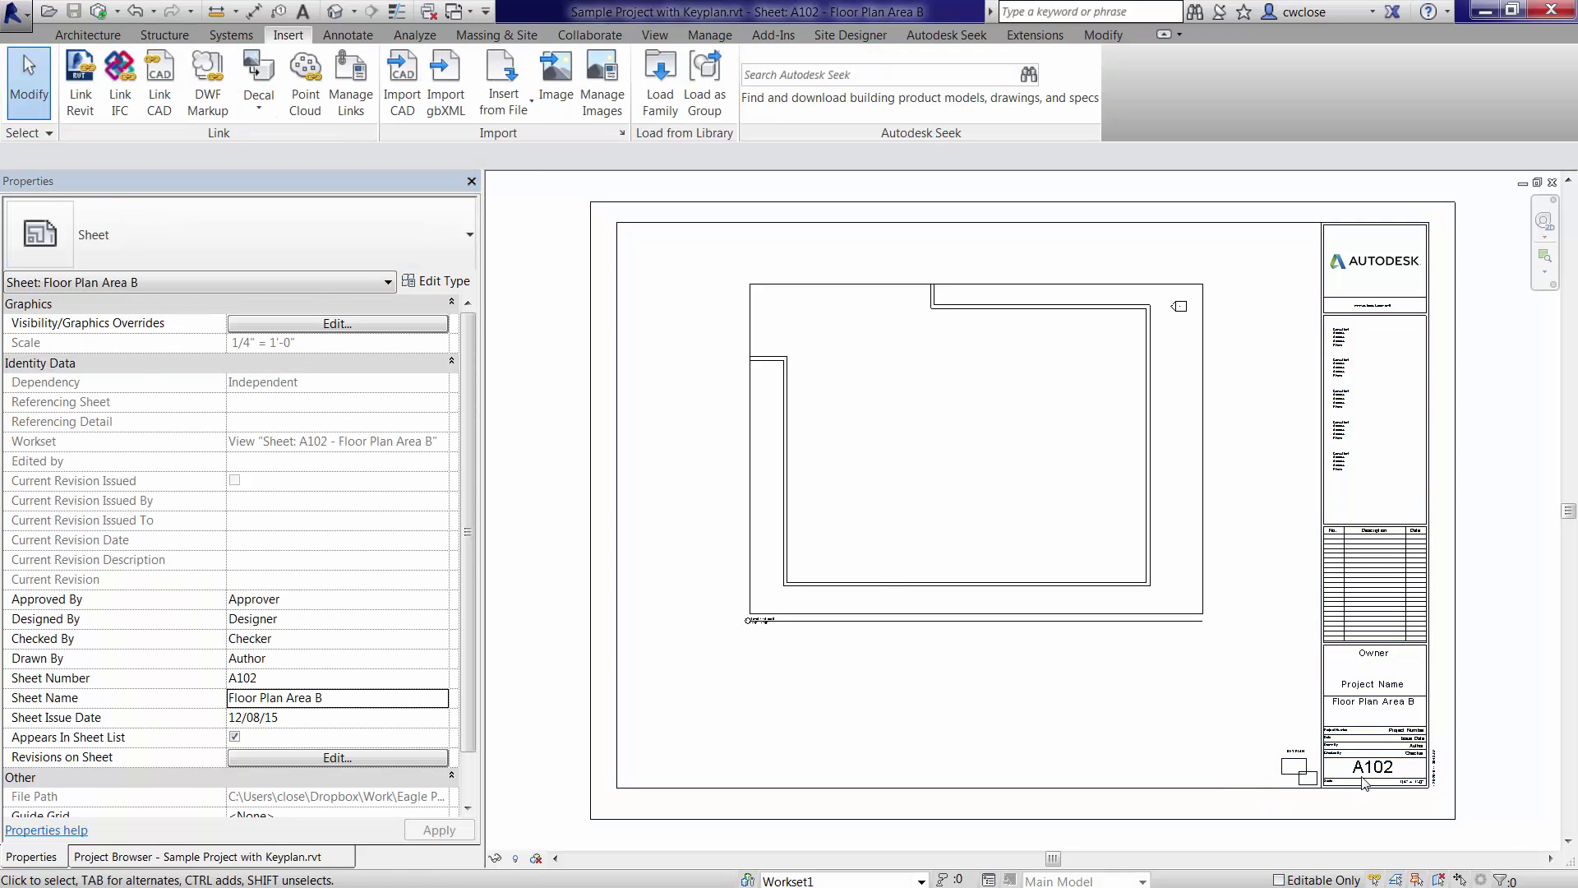
- Turn off the Area A parameter of the title block to remove that area's key plan hatch on sheet A102
scroll(1250, 601, up, 6)
middle_drag(1251, 601, 1246, 511)
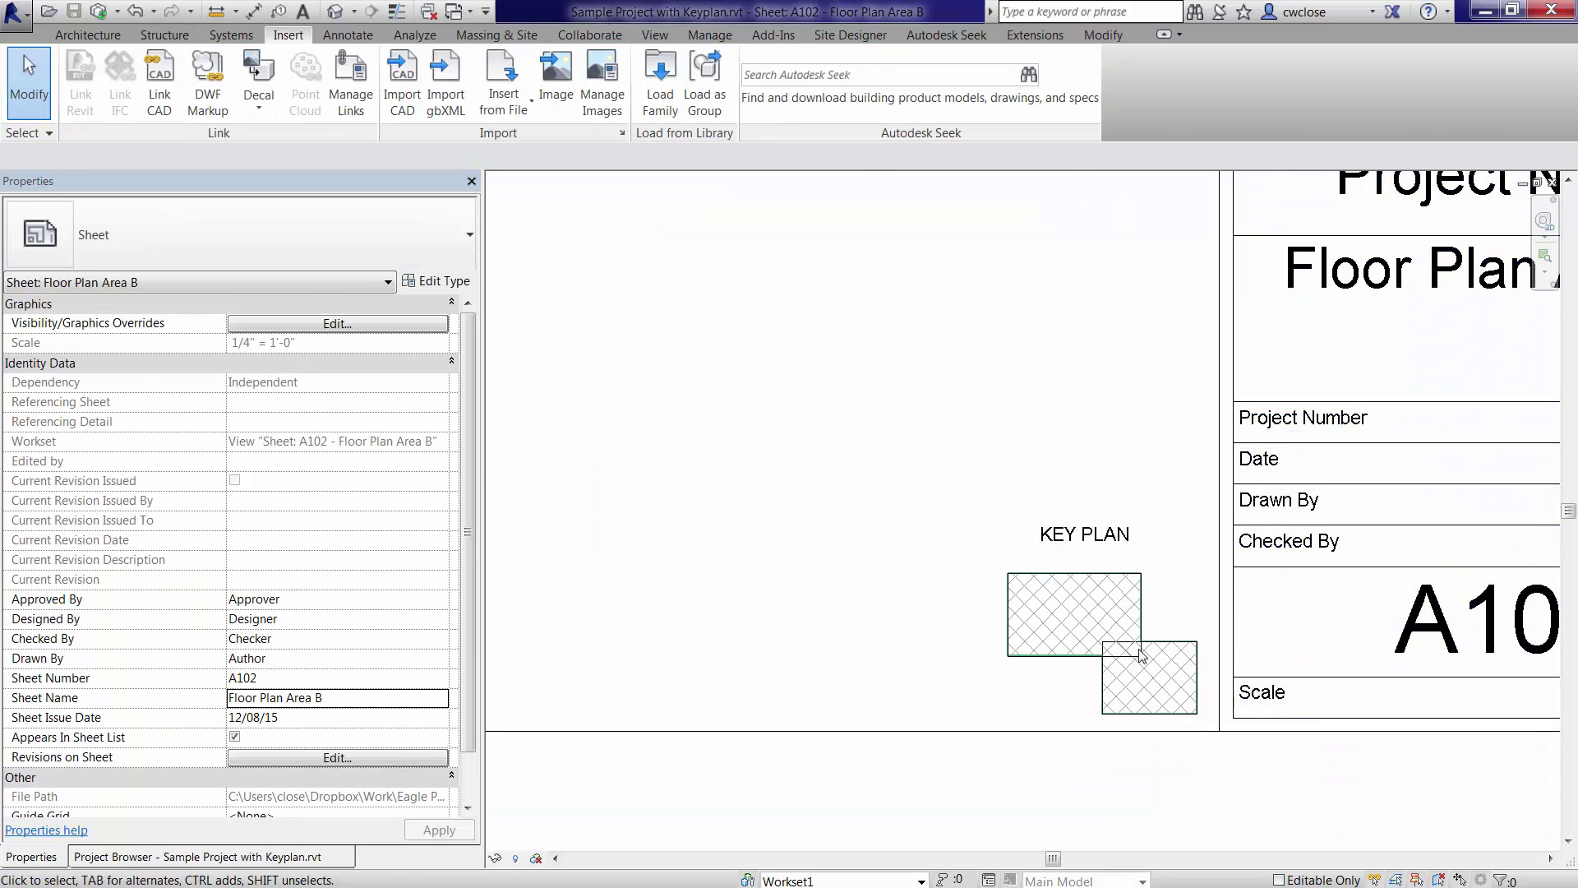
scroll(1145, 655, down, 2)
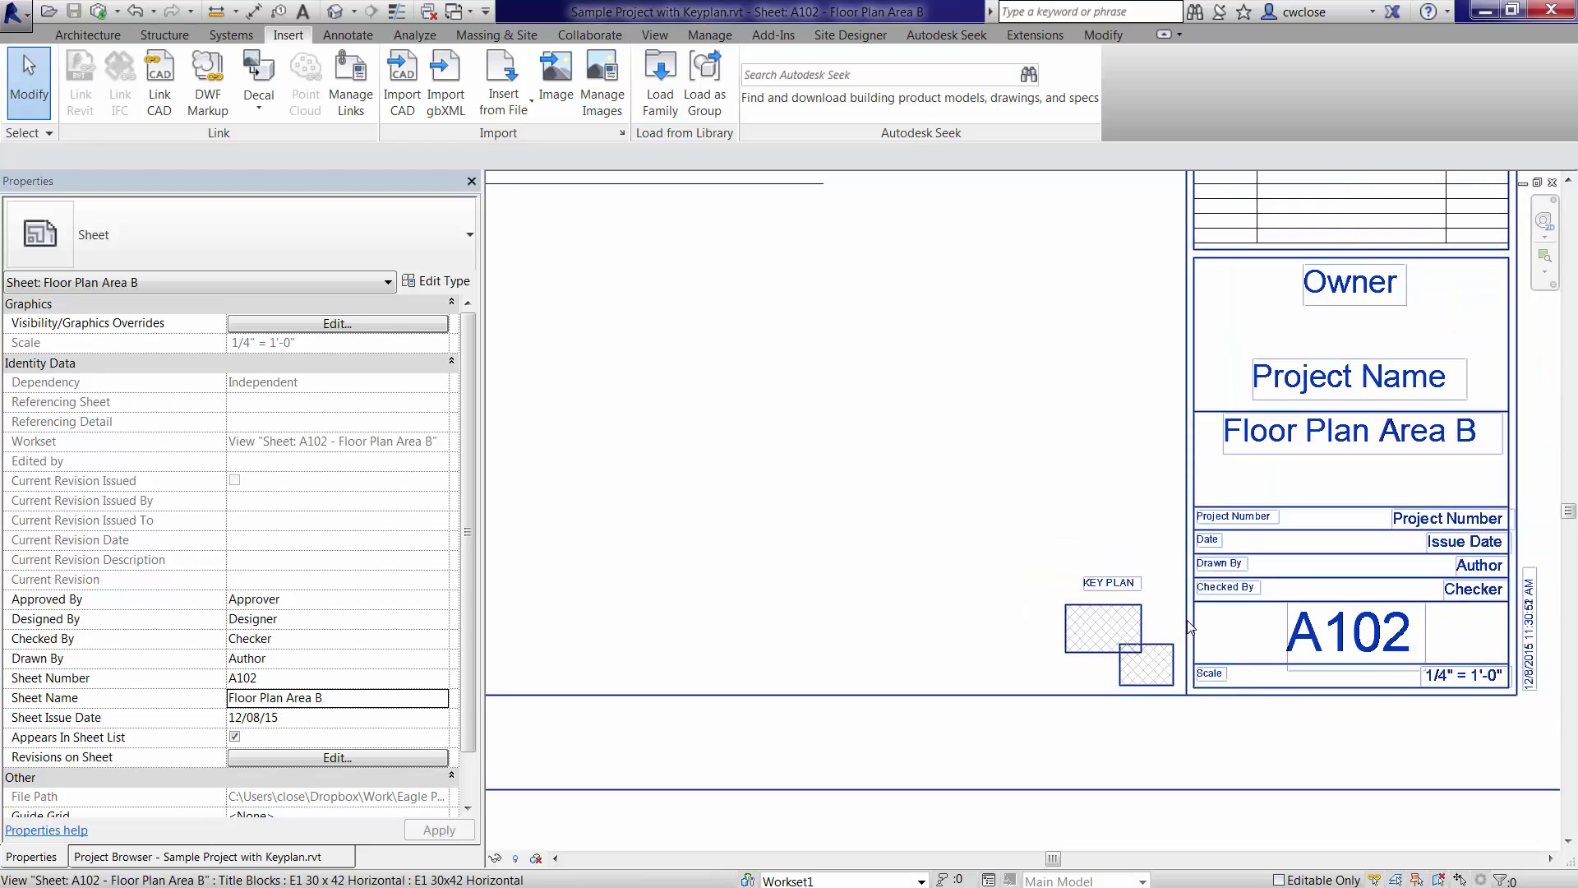
click(1118, 649)
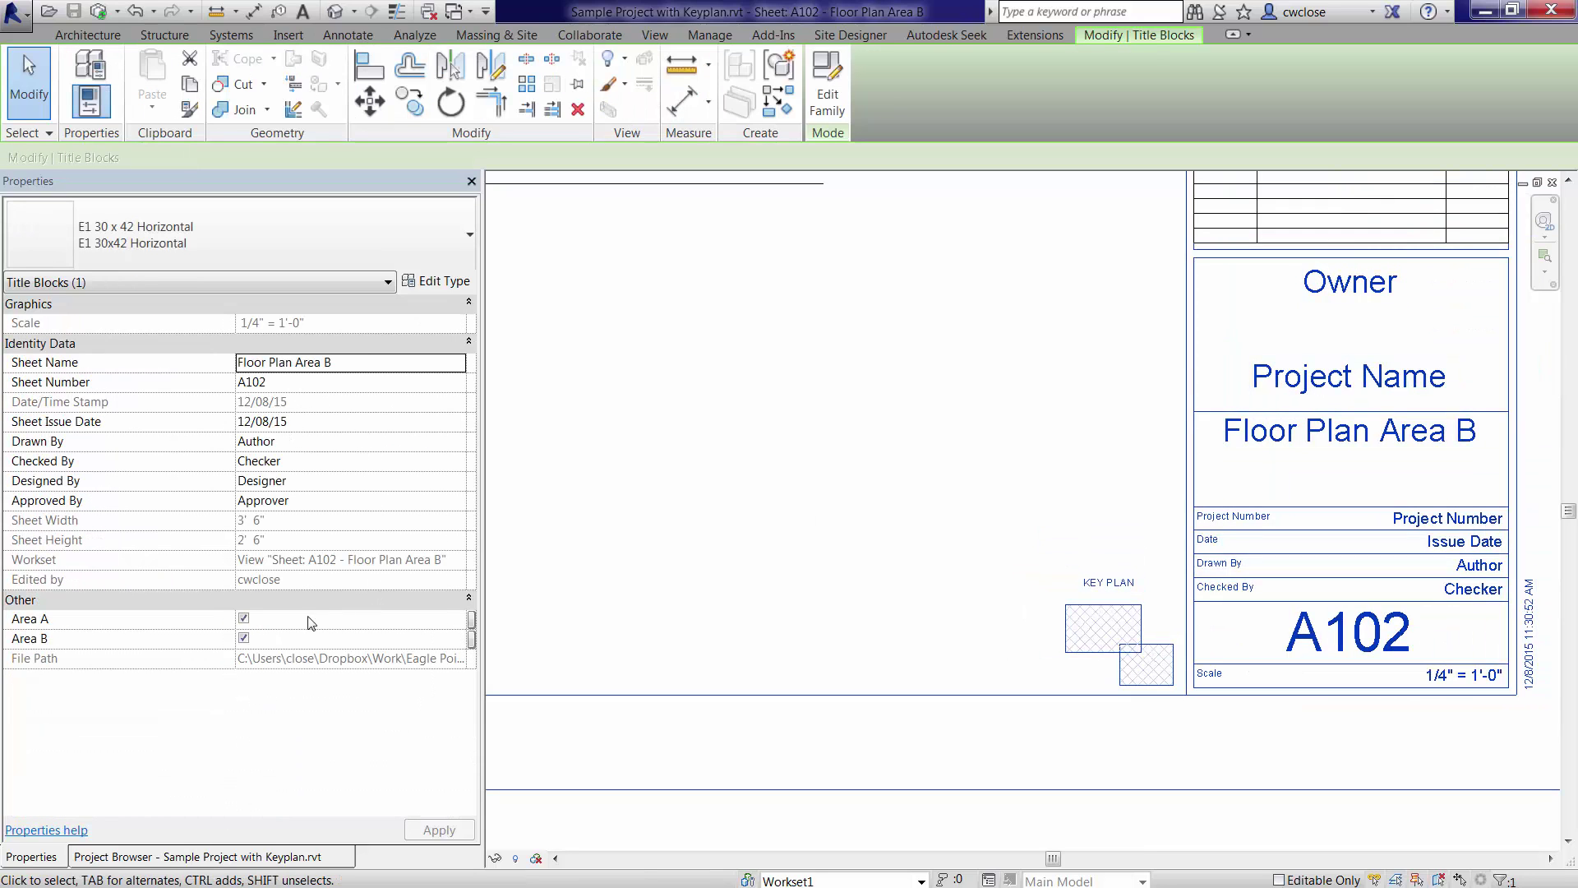
click(244, 621)
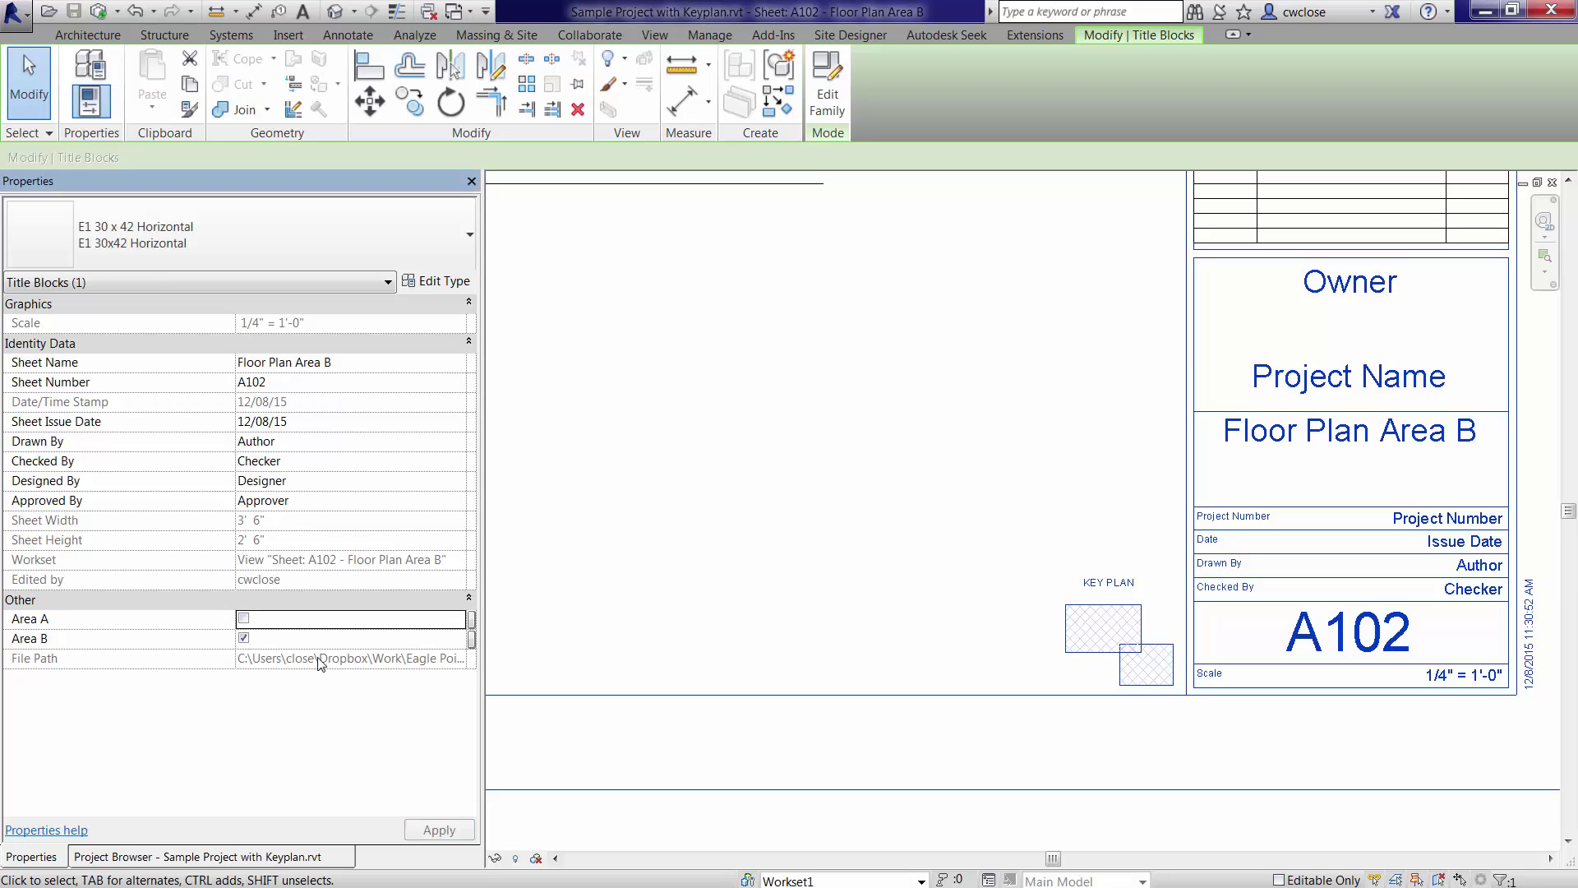
click(440, 829)
click(1098, 713)
scroll(1097, 657, up, 3)
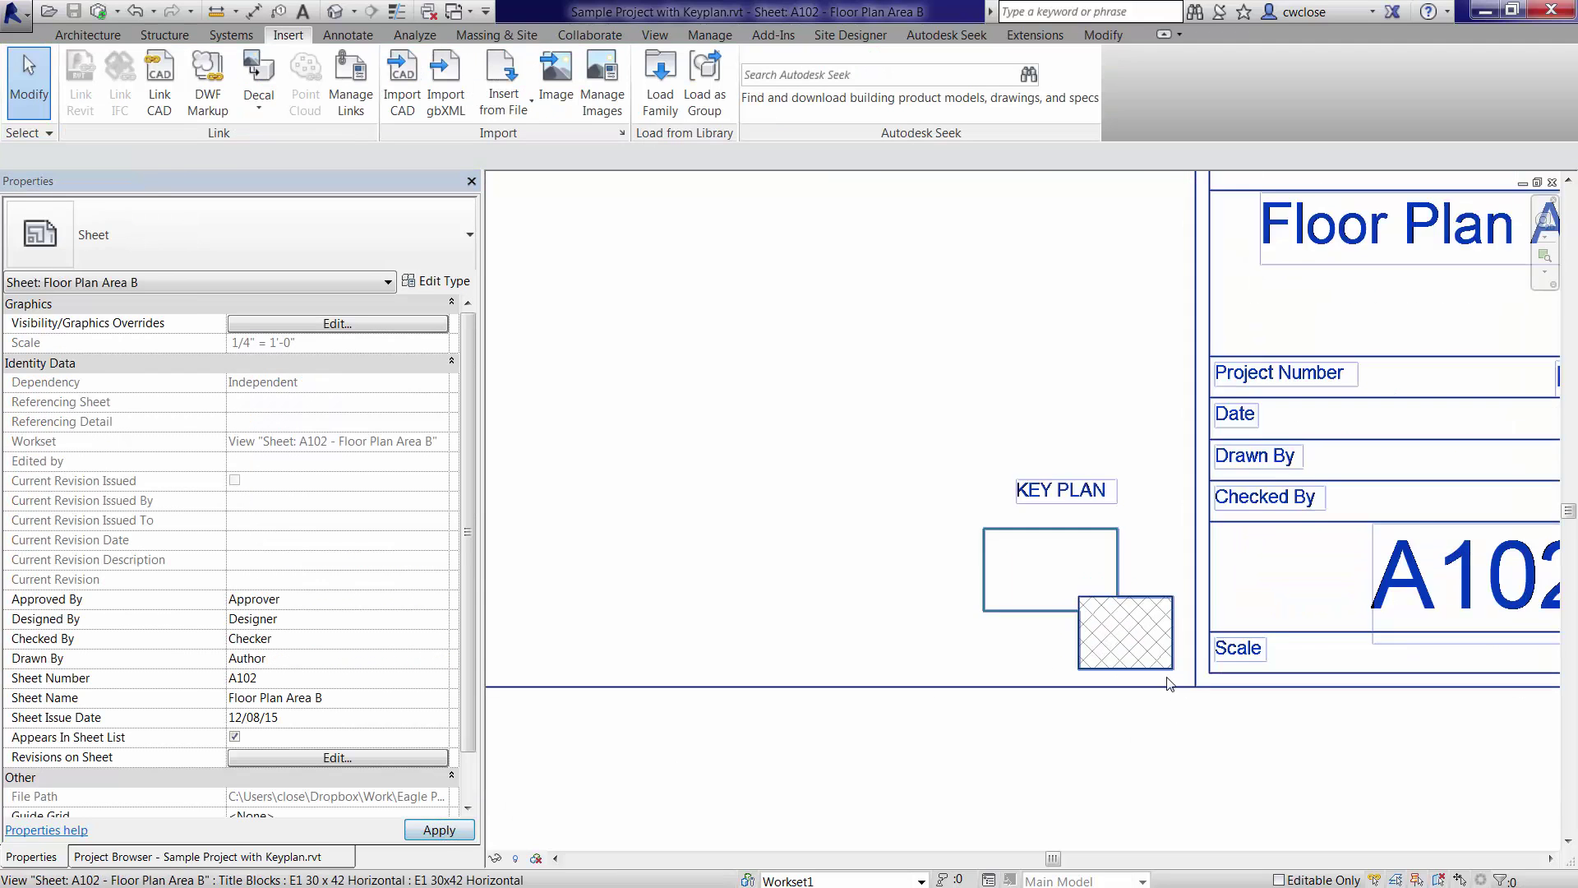
- Change the title block on sheet A102 back to EP_E1 30 x 42 Horizontal
scroll(1101, 599, down, 3)
scroll(1114, 575, up, 2)
scroll(1125, 572, down, 4)
middle_drag(1134, 568, 1097, 629)
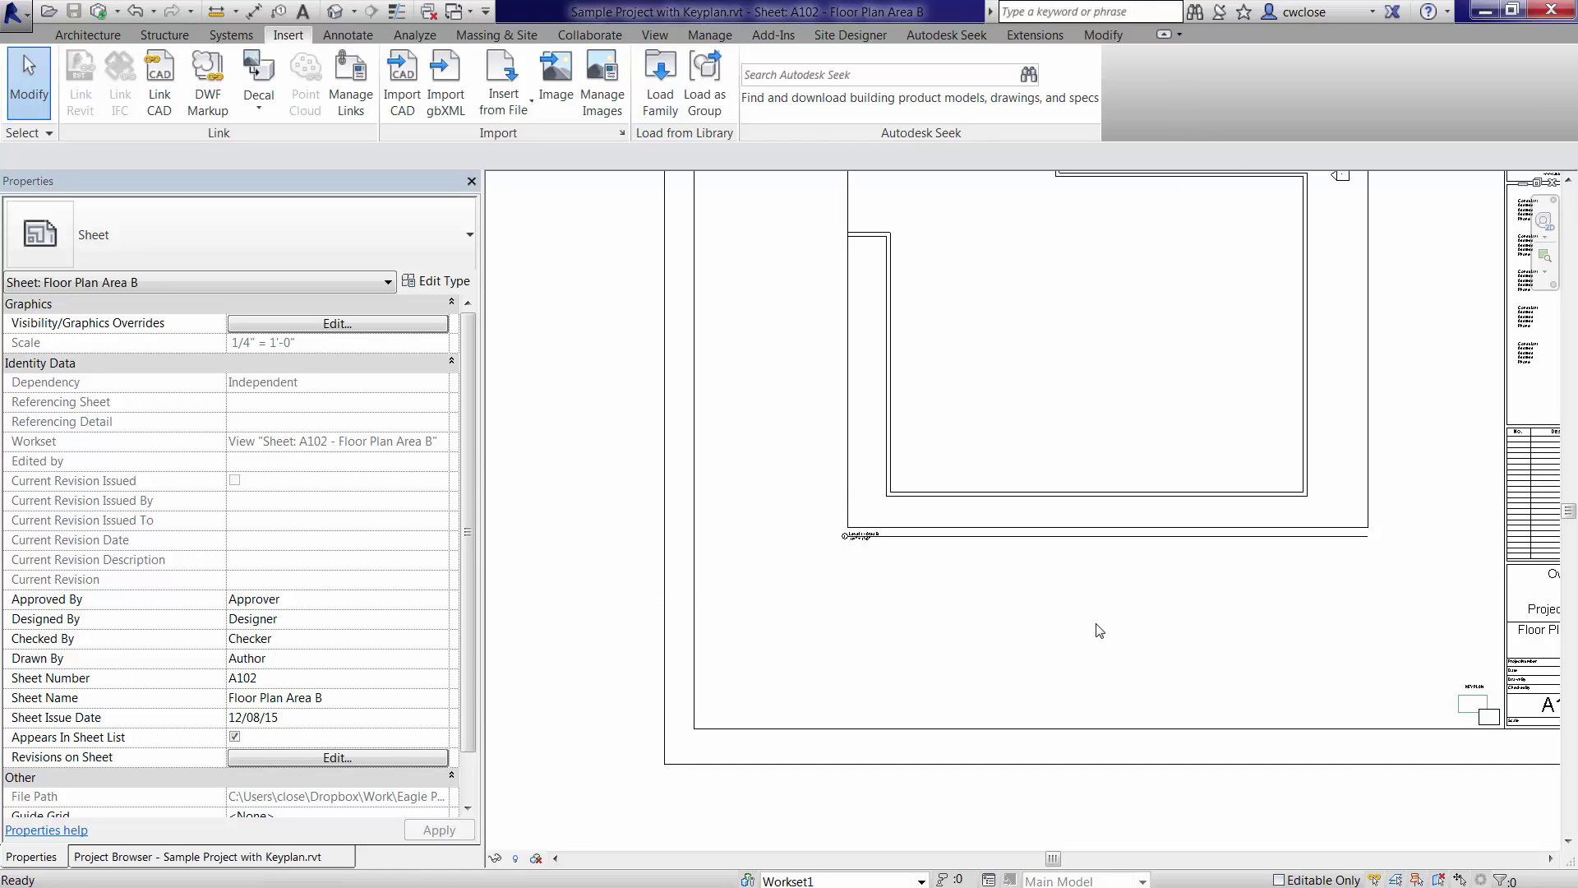
key(z)
key(f)
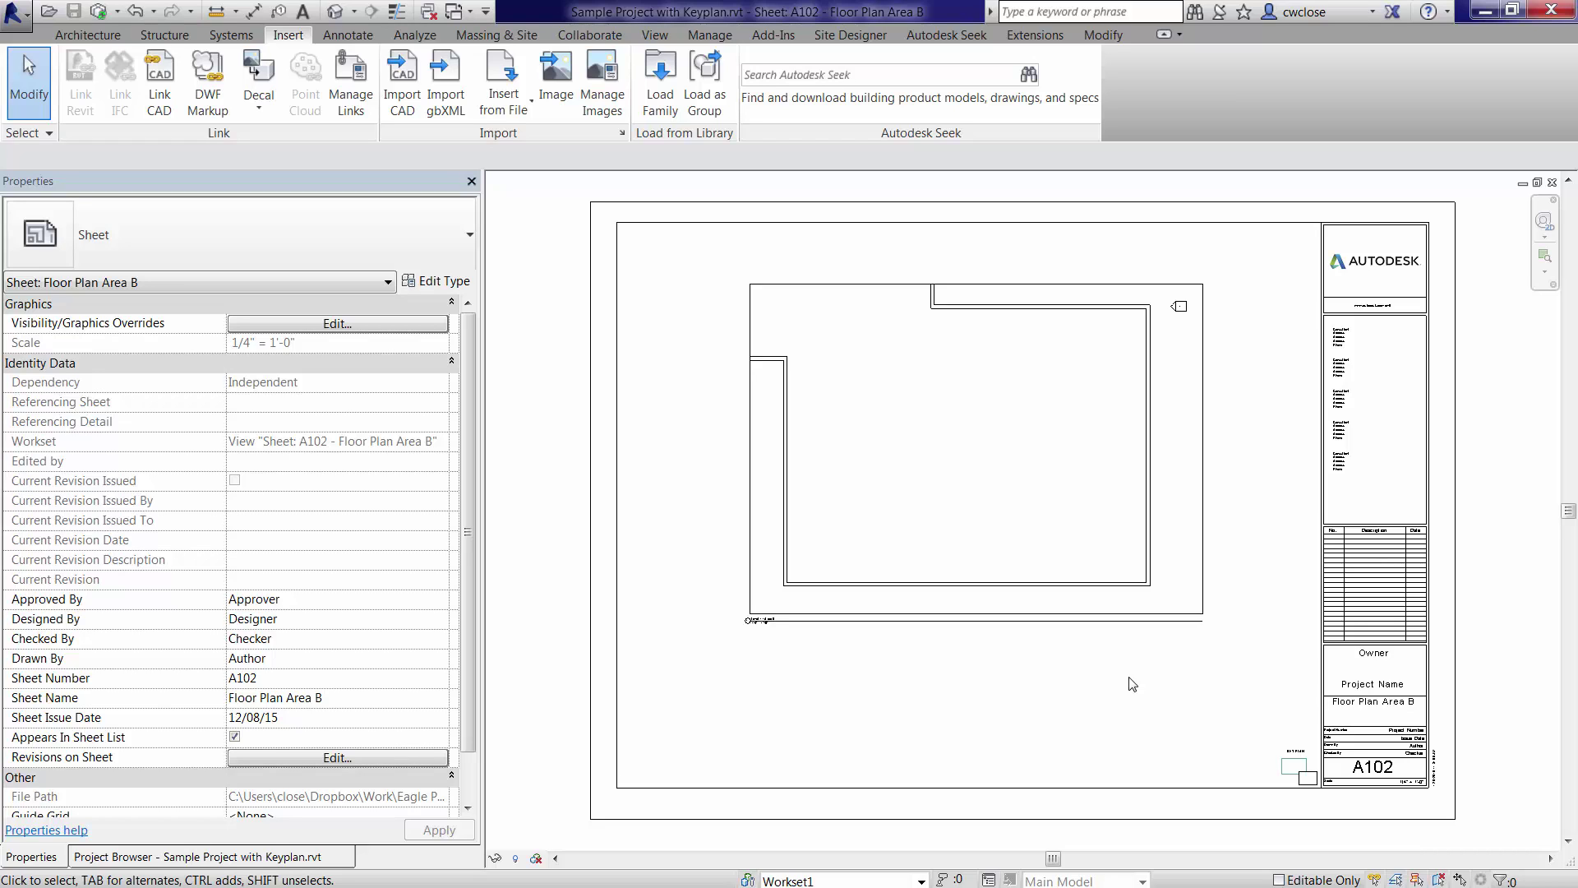
click(1167, 819)
click(328, 239)
click(189, 381)
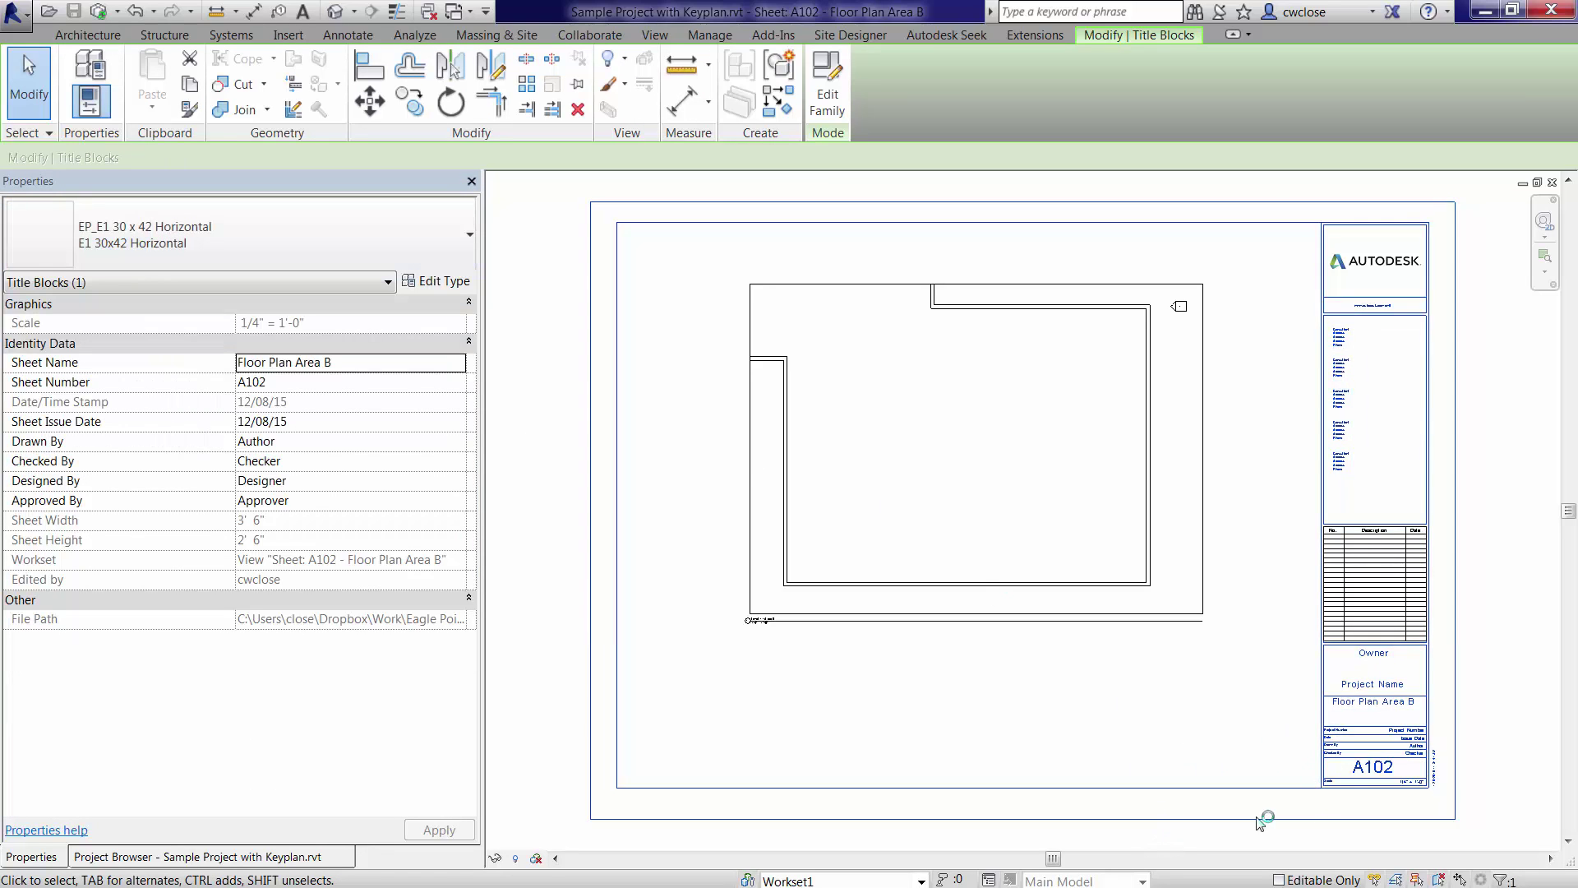
click(1288, 793)
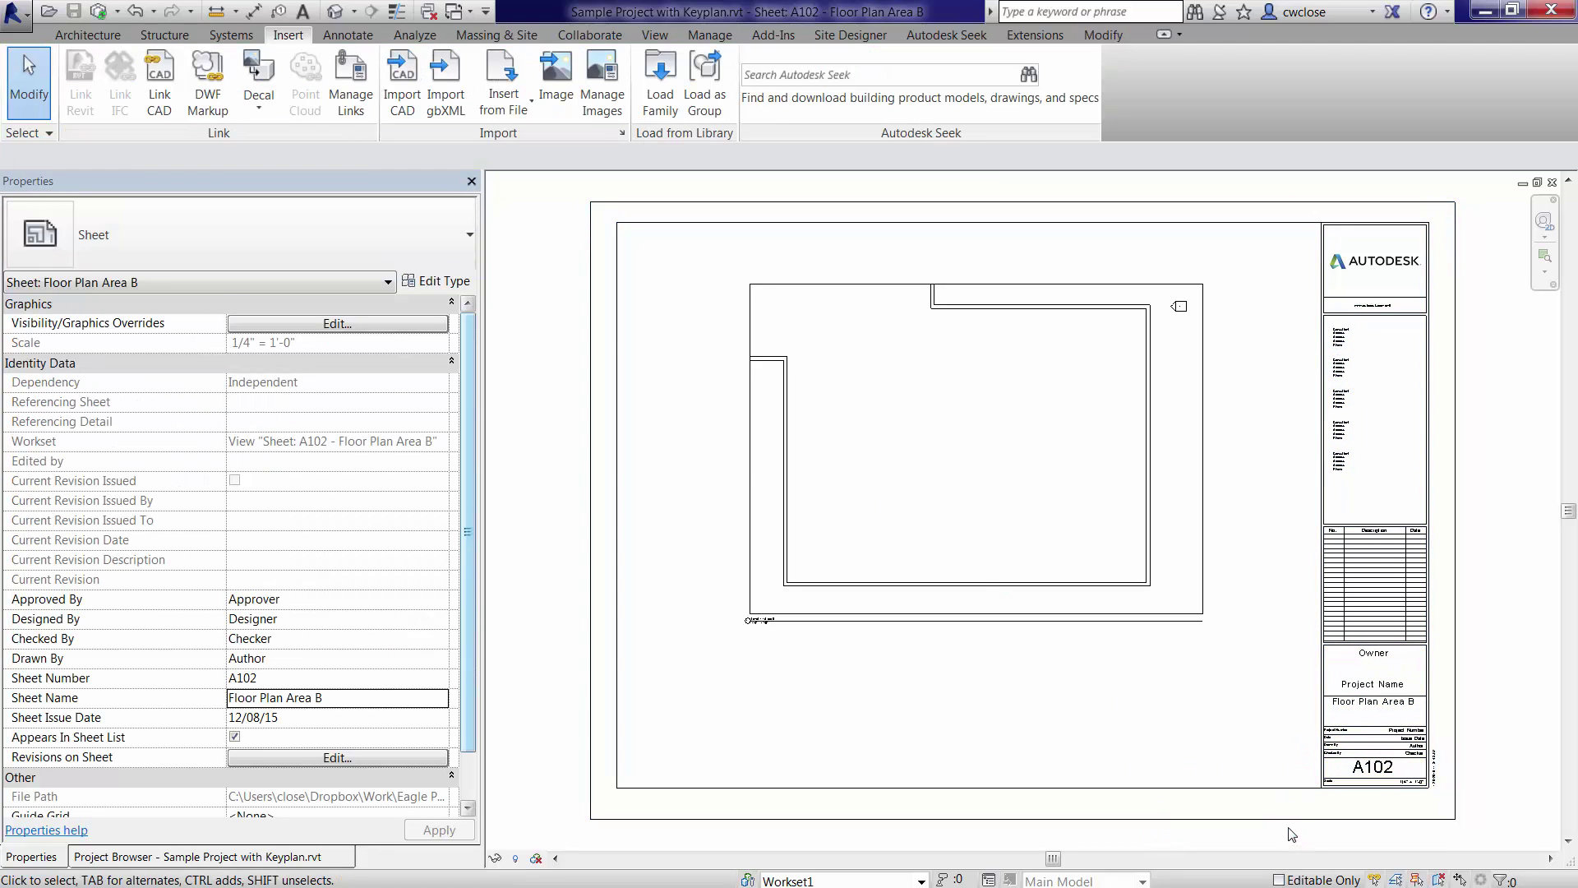
- Export the Level 1 floor plan as an AutoCAD 2013 DWG named Keyplan in the Keyplans folder
click(238, 857)
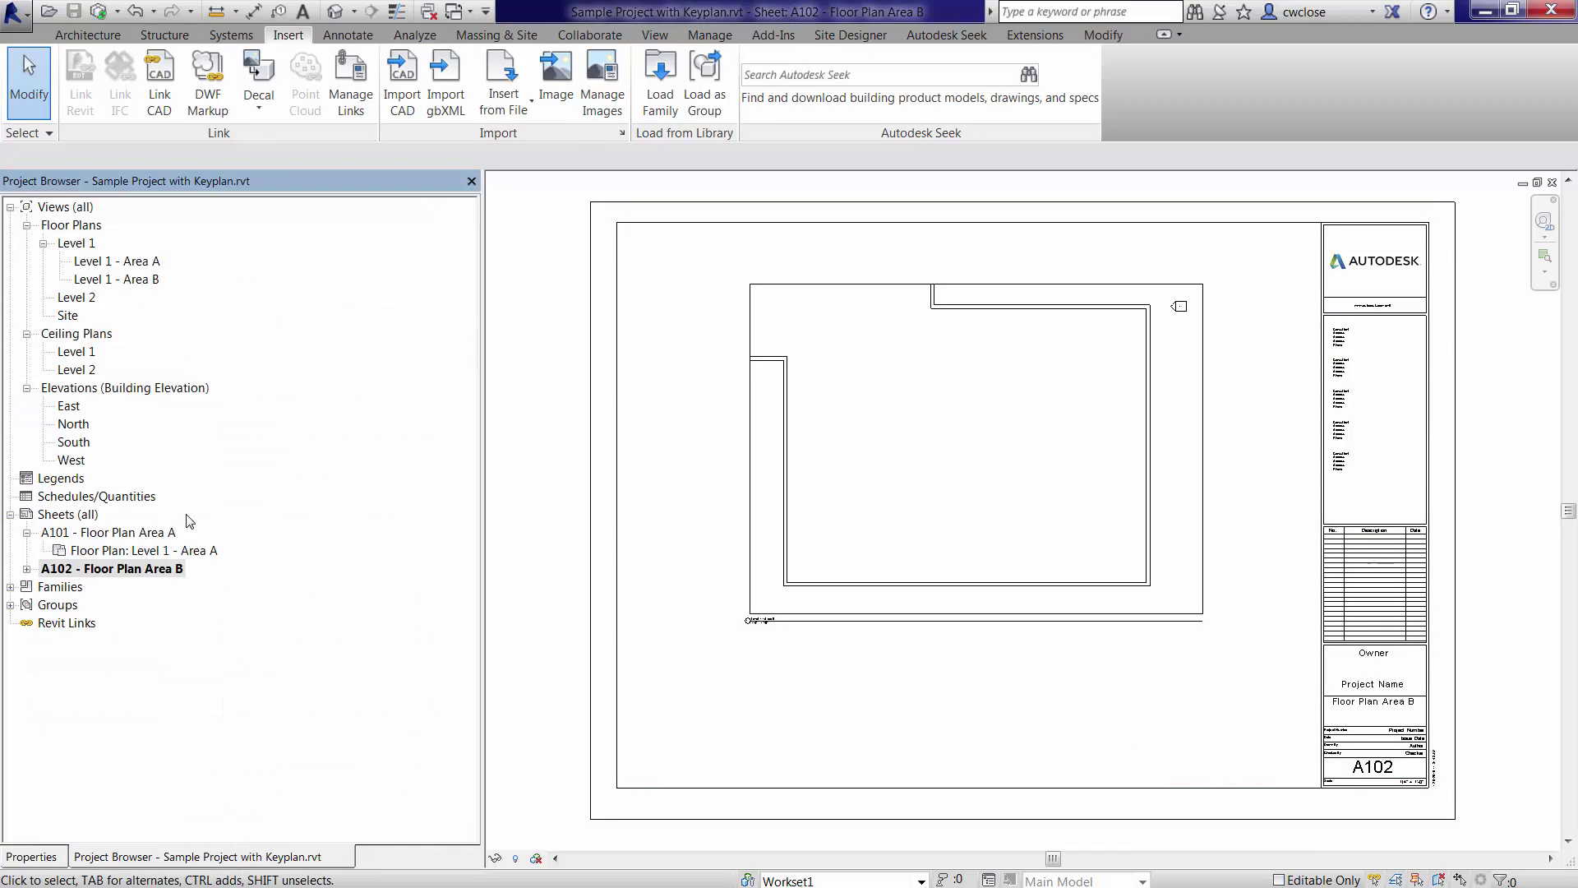
double_click(86, 243)
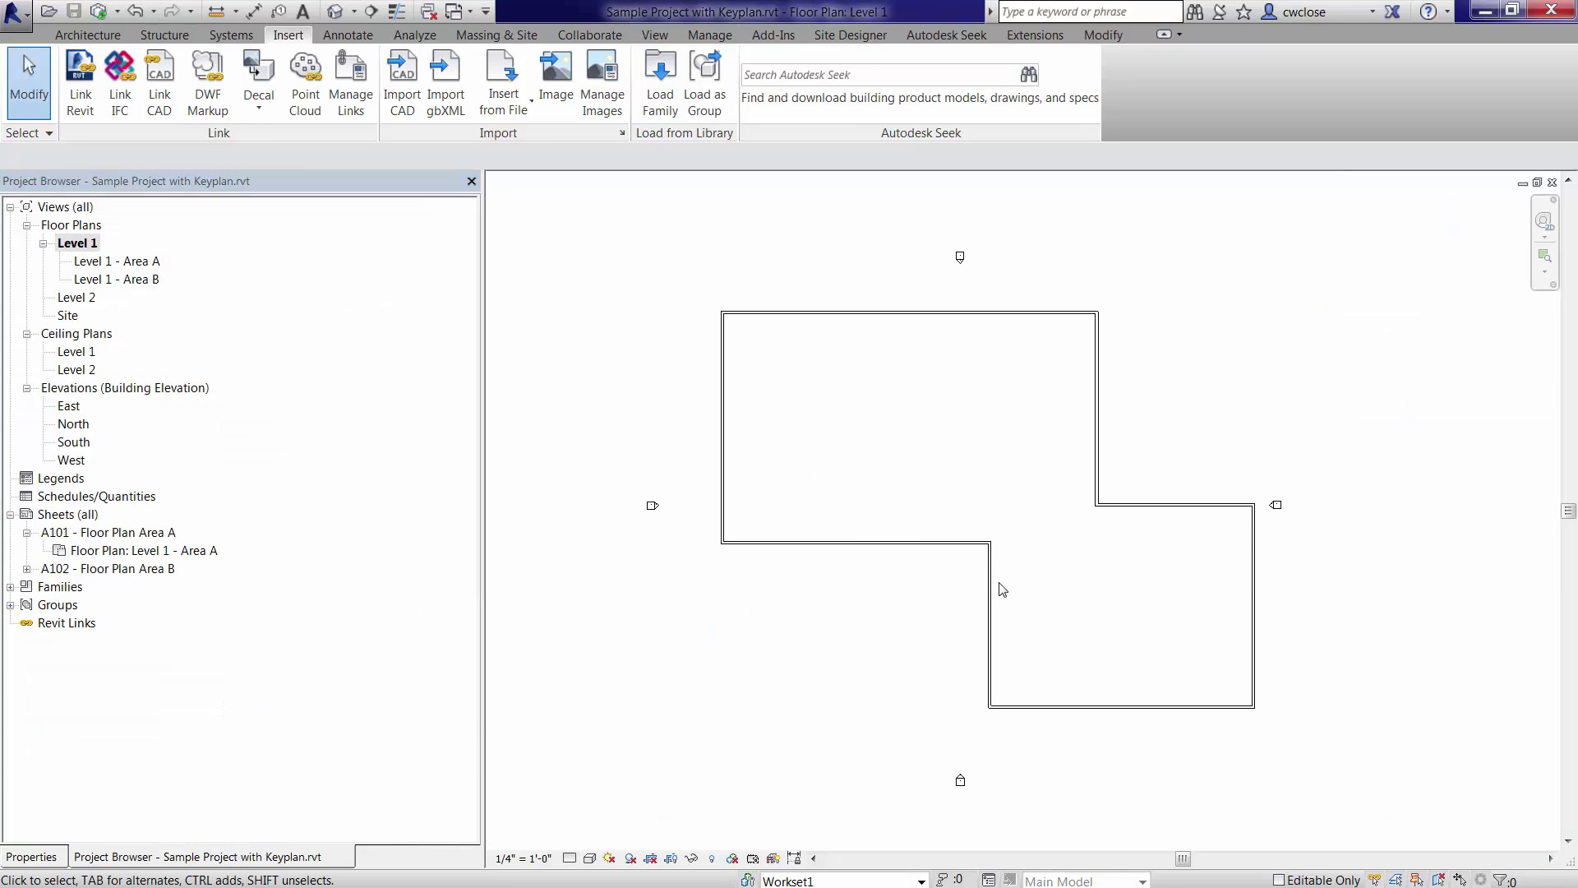
click(18, 20)
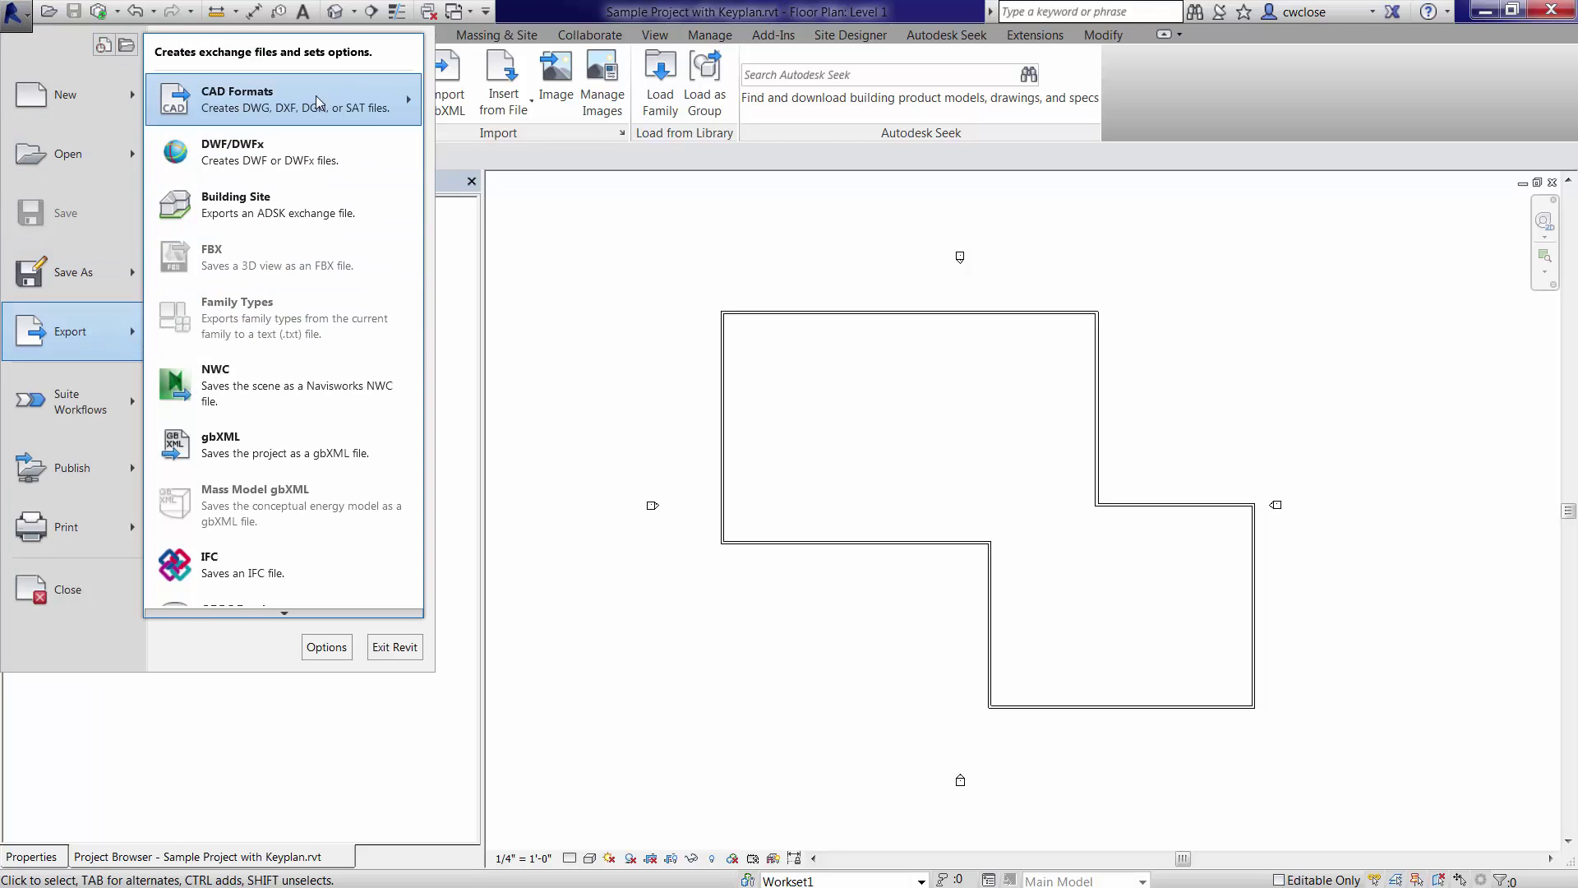
click(625, 131)
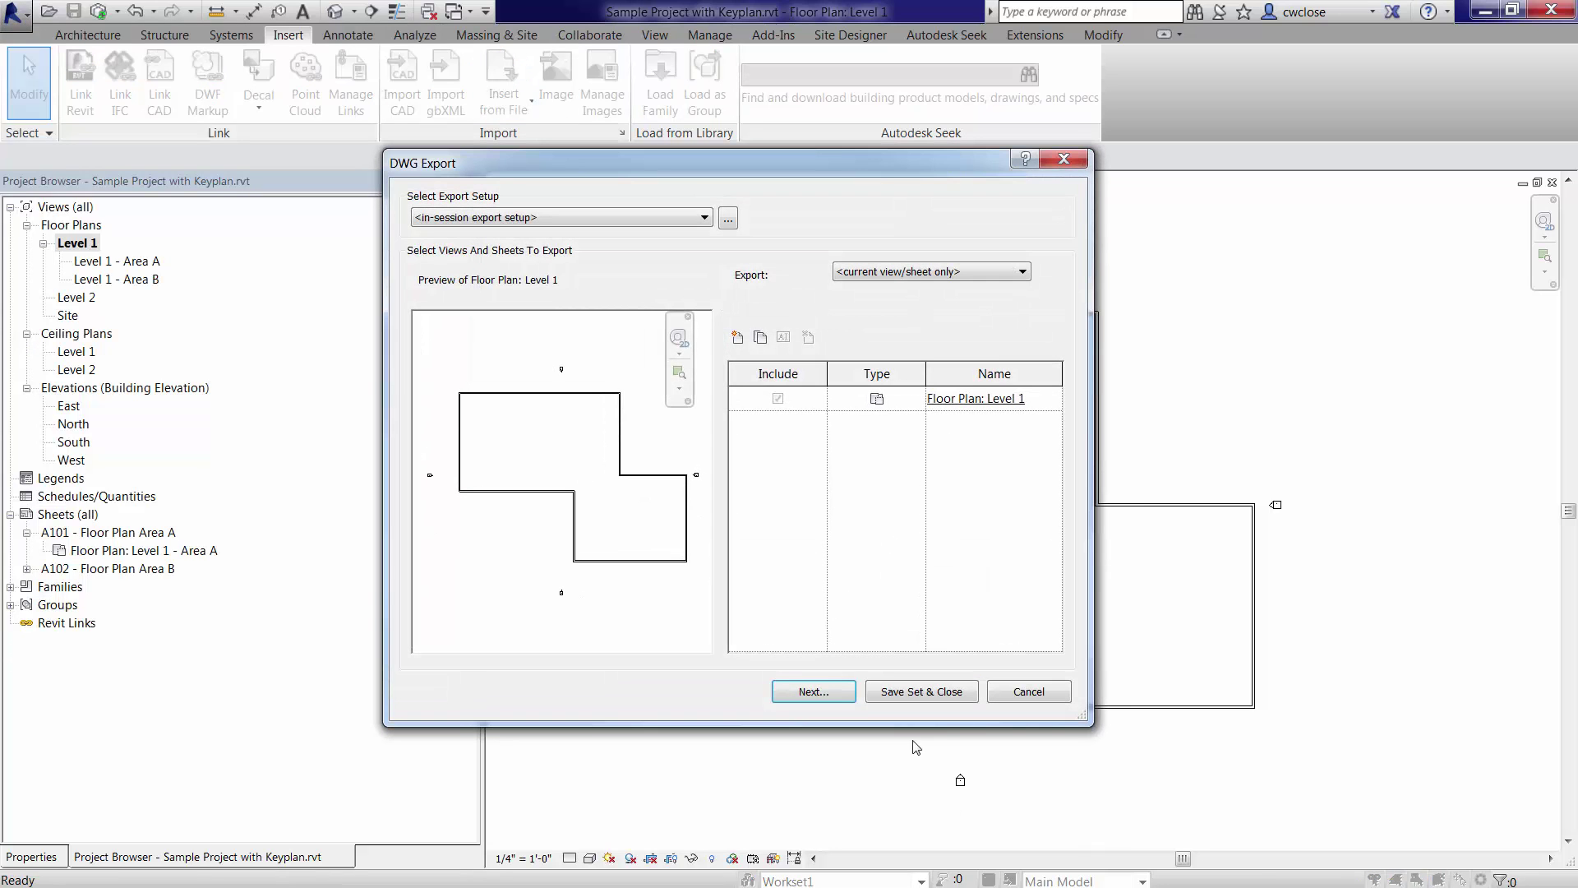
click(846, 690)
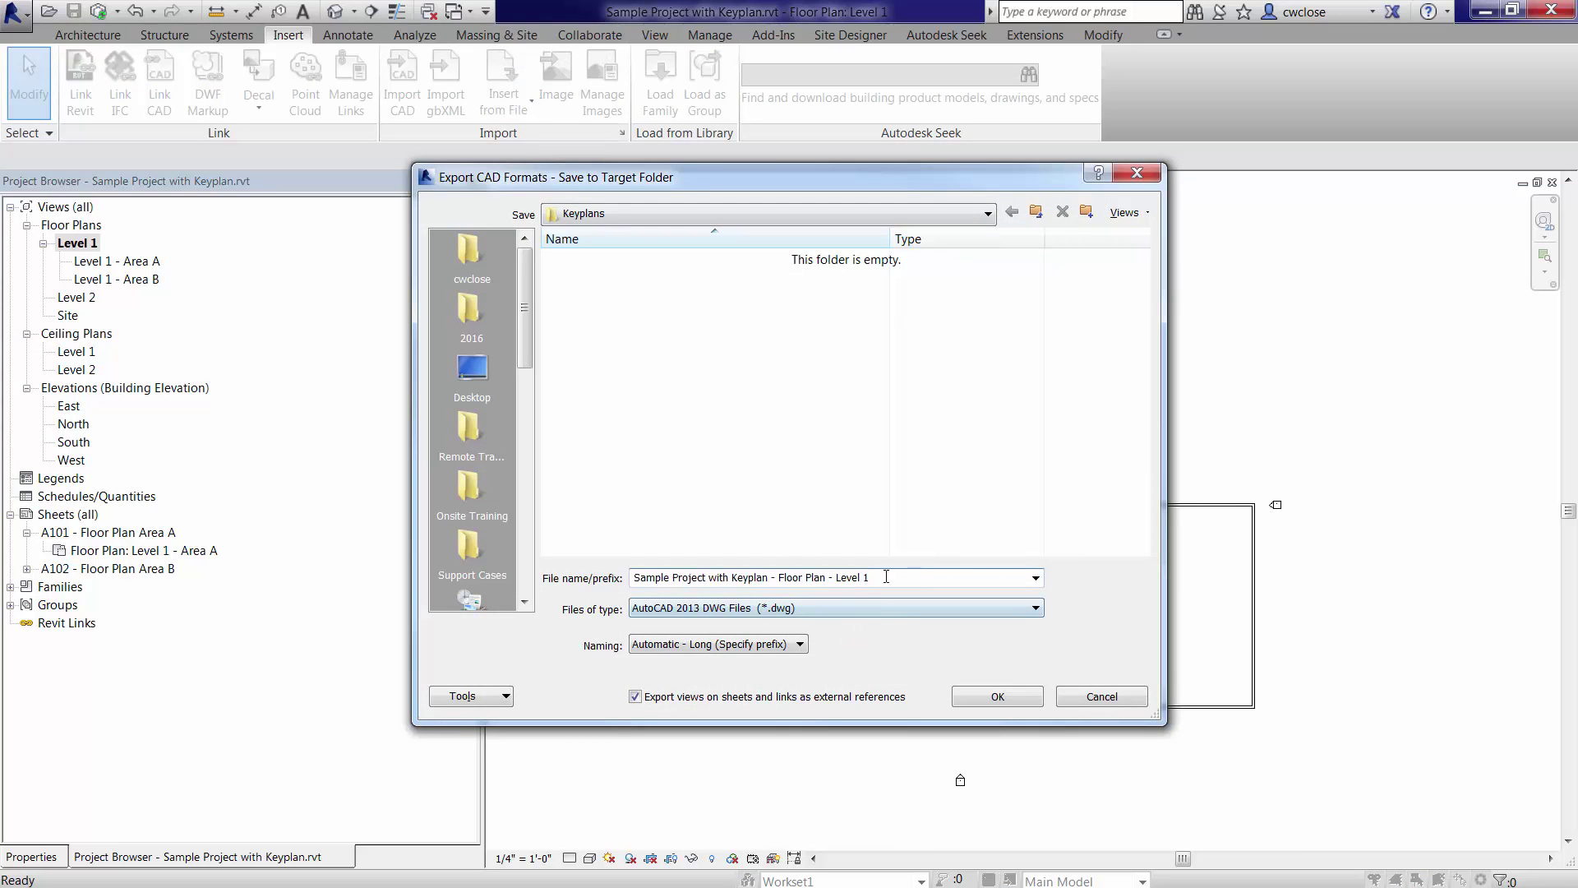
text(Keyplan)
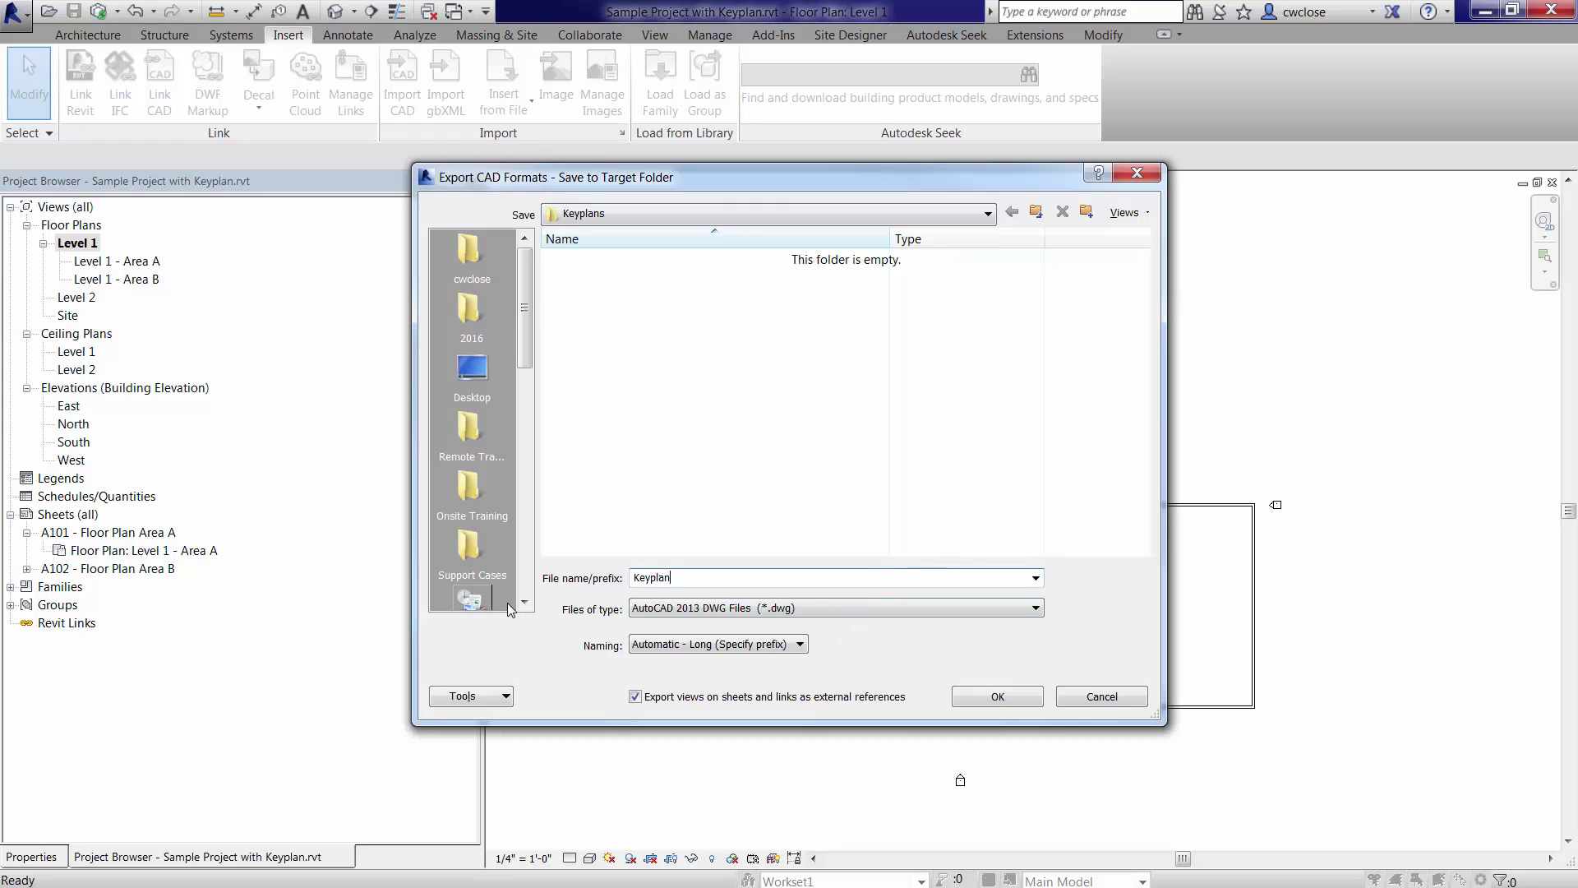
click(996, 696)
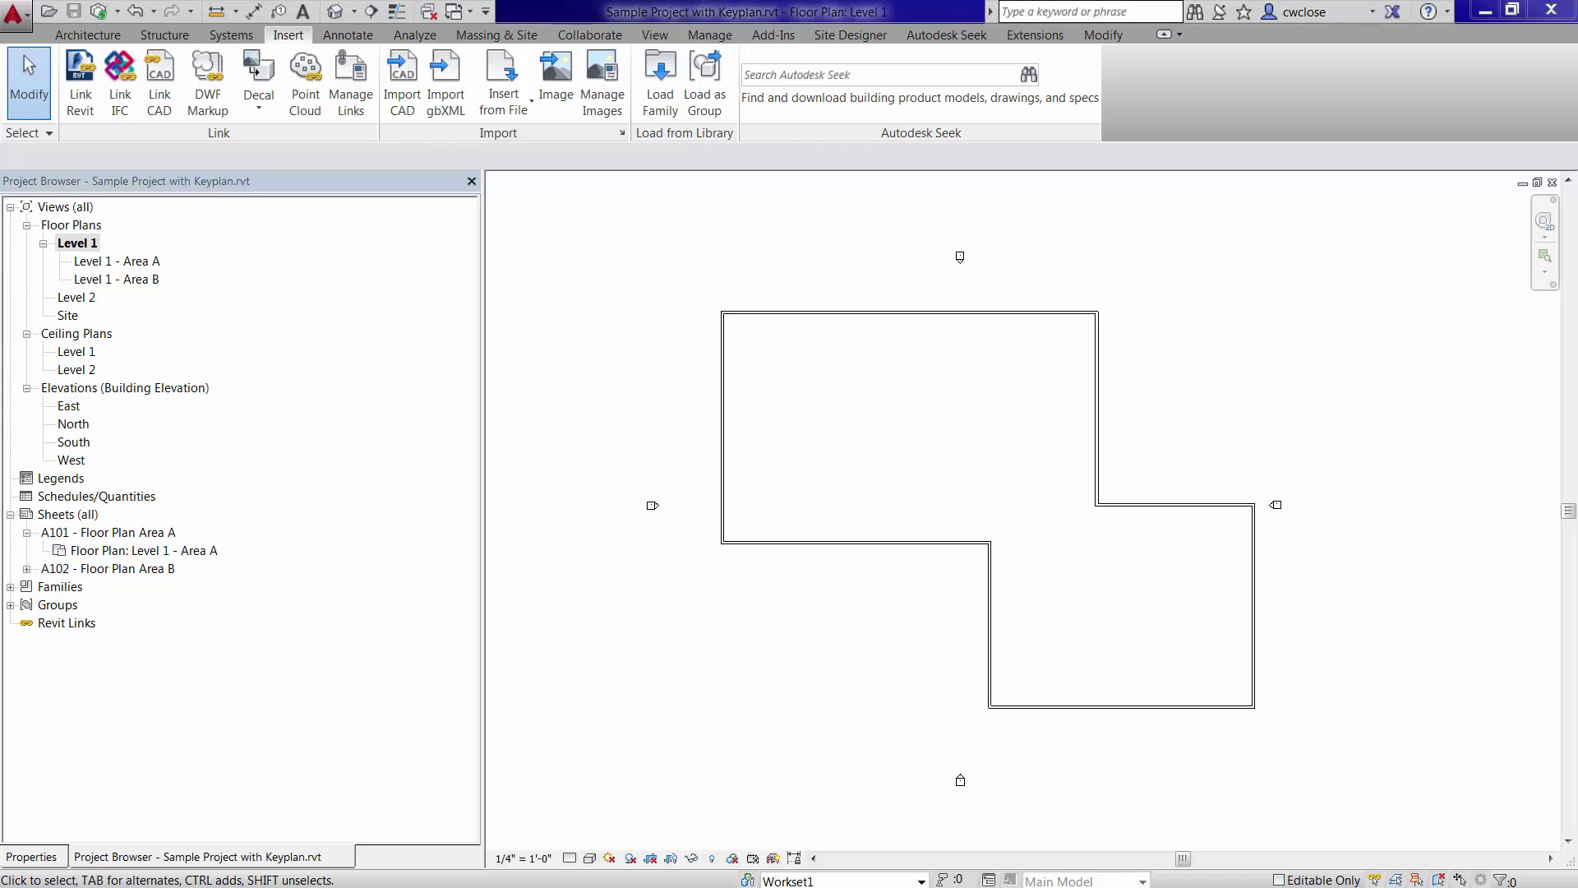
- Switch to AutoCAD, open the most recent Keyplan drawing and bring the whole floor plan outline into view
key(alt+Tab)
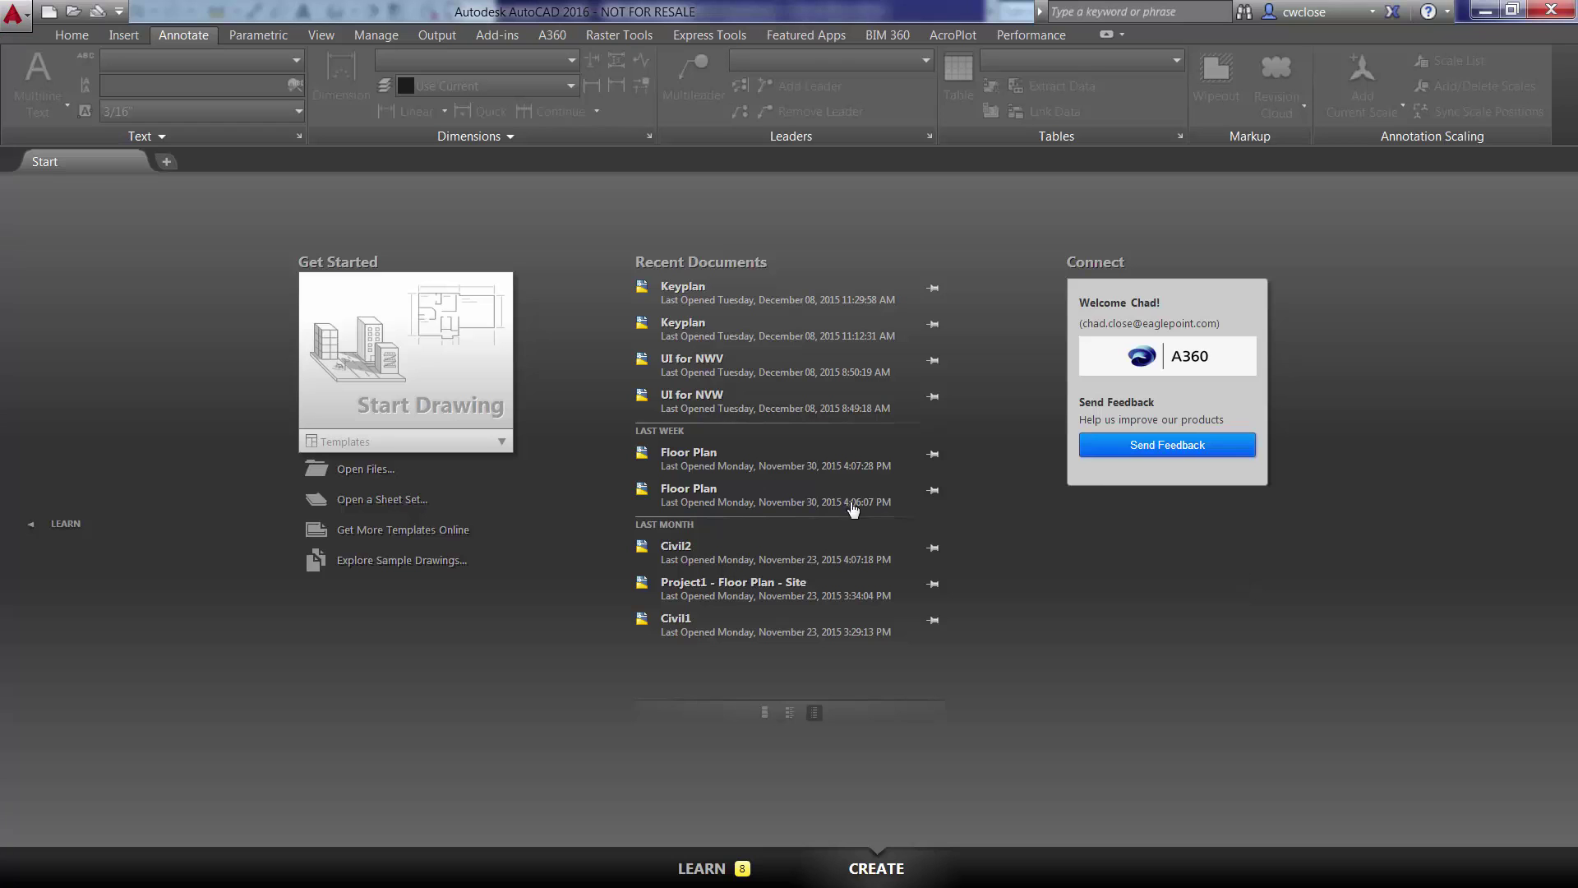
click(691, 295)
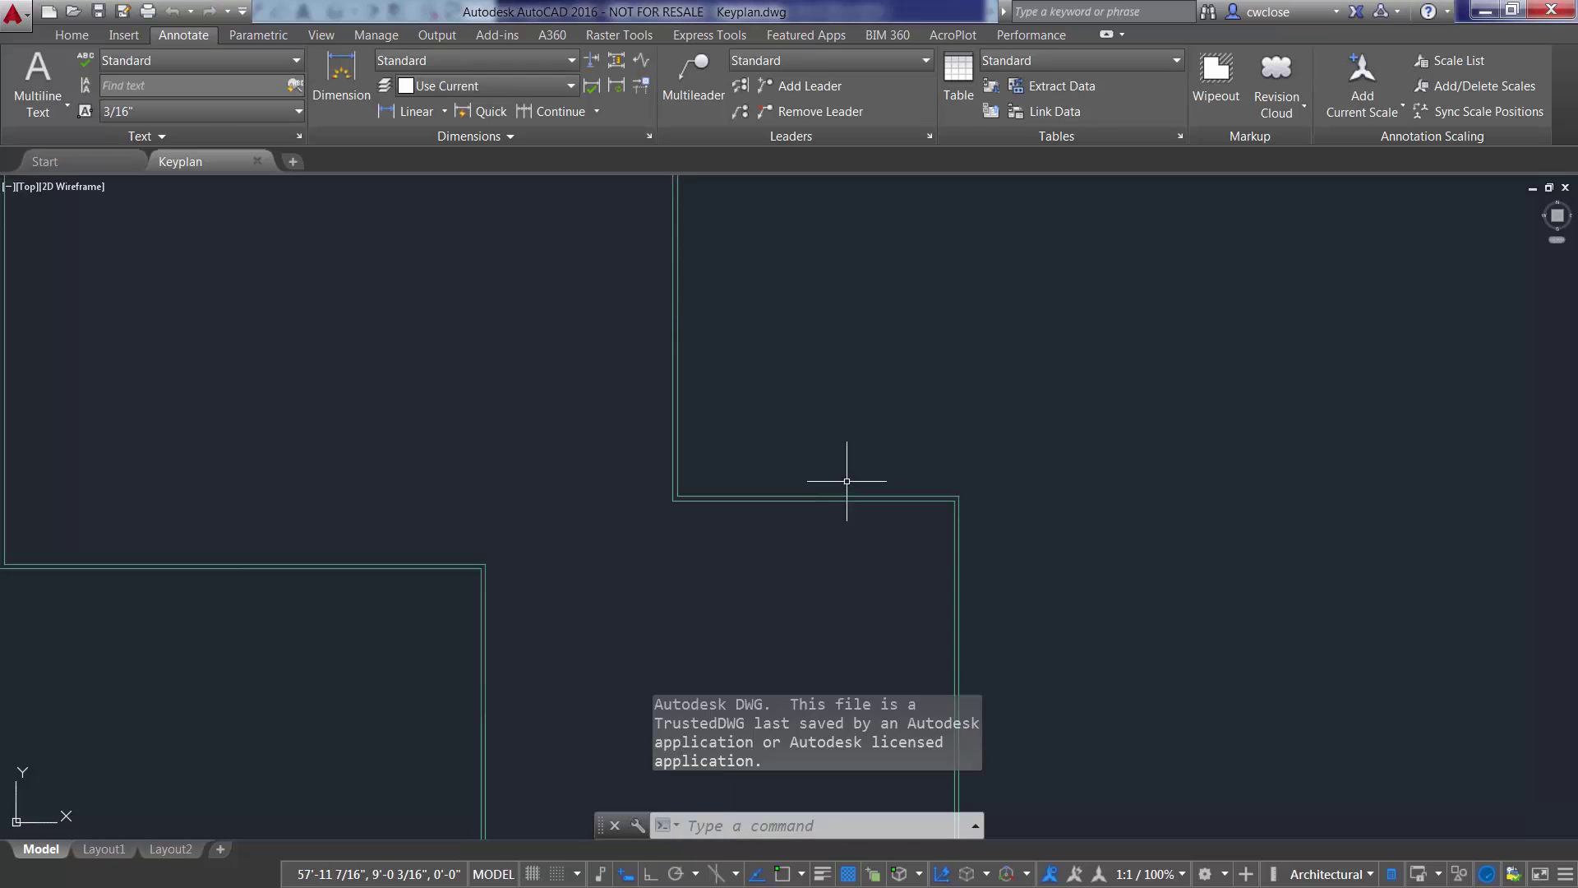
scroll(847, 486, down, 2)
middle_drag(765, 515, 866, 497)
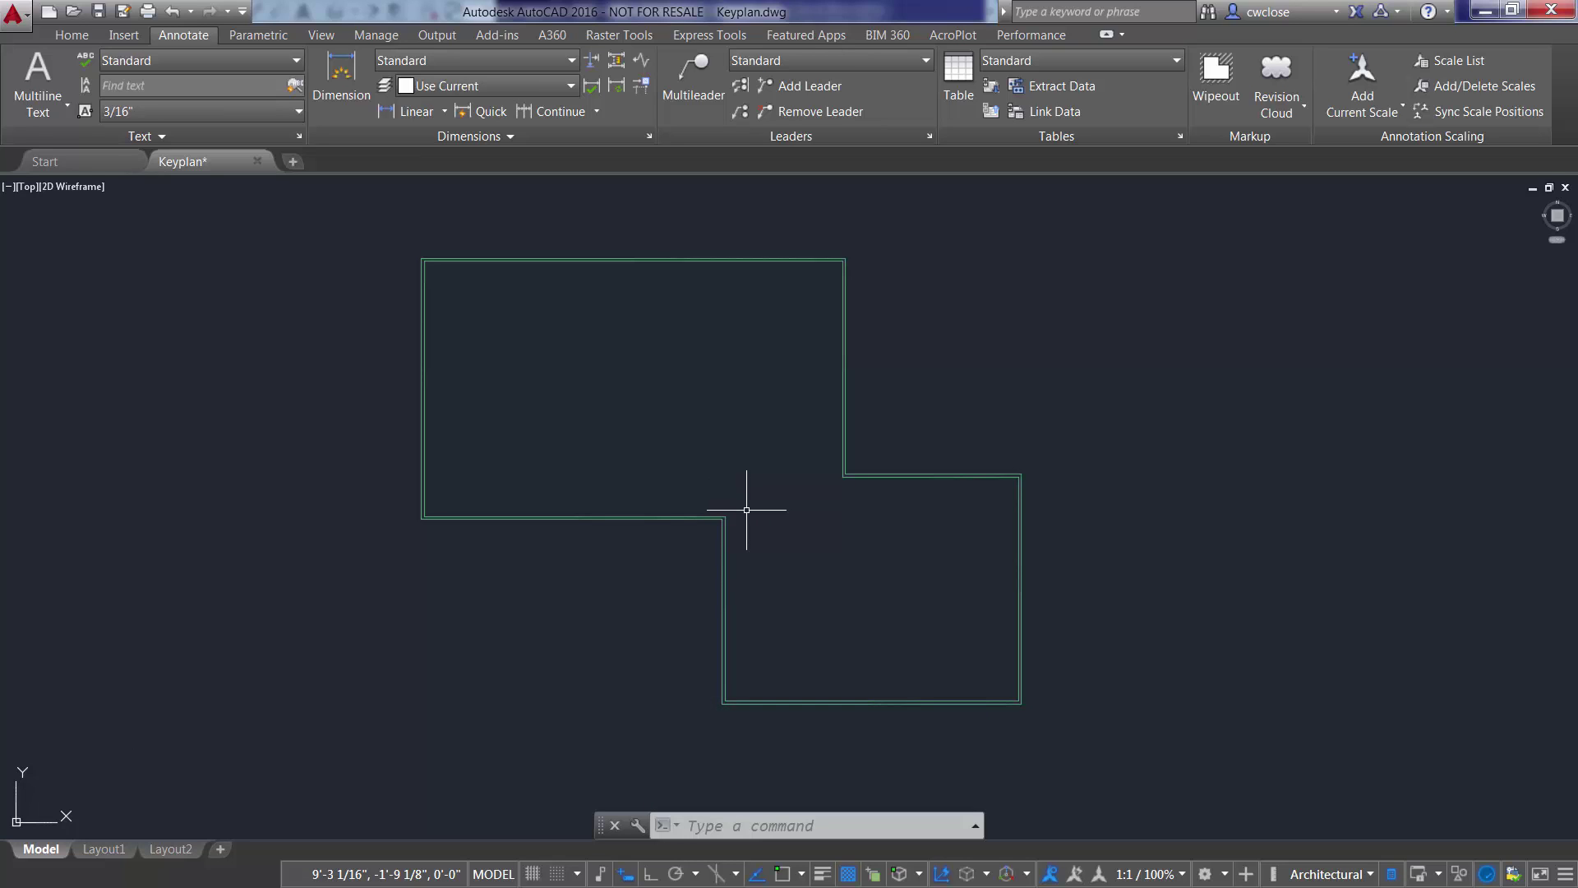
- Erase the two inner wall lines meeting at the plan's lower-left inside corner, using a crossing selection
scroll(746, 510, up, 2)
text(e)
key(Return)
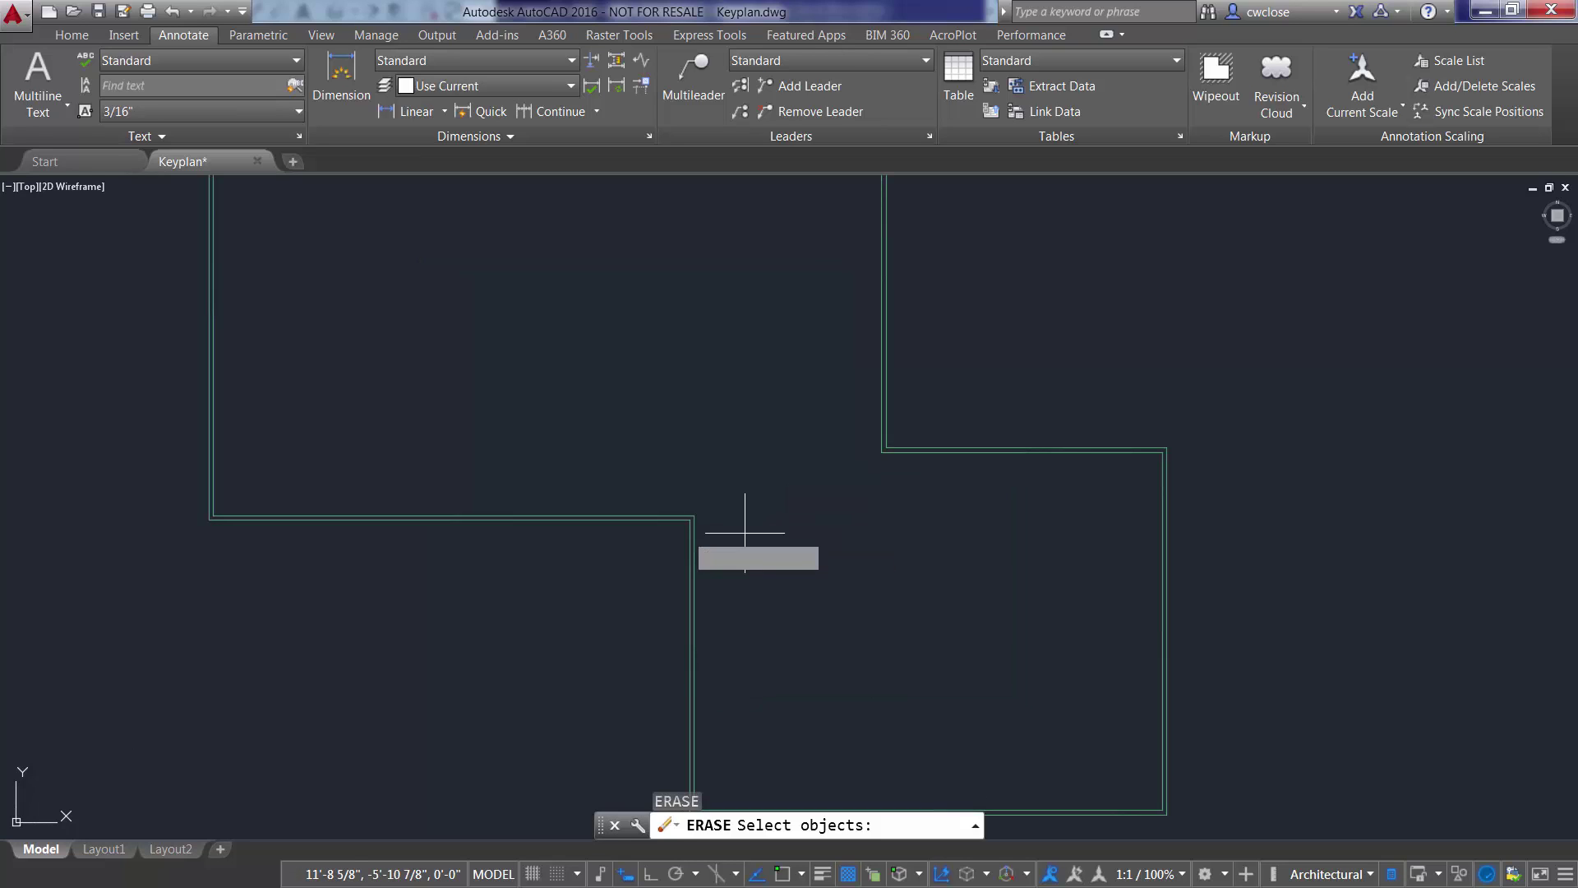
text(c)
key(Return)
scroll(654, 530, up, 4)
click(755, 477)
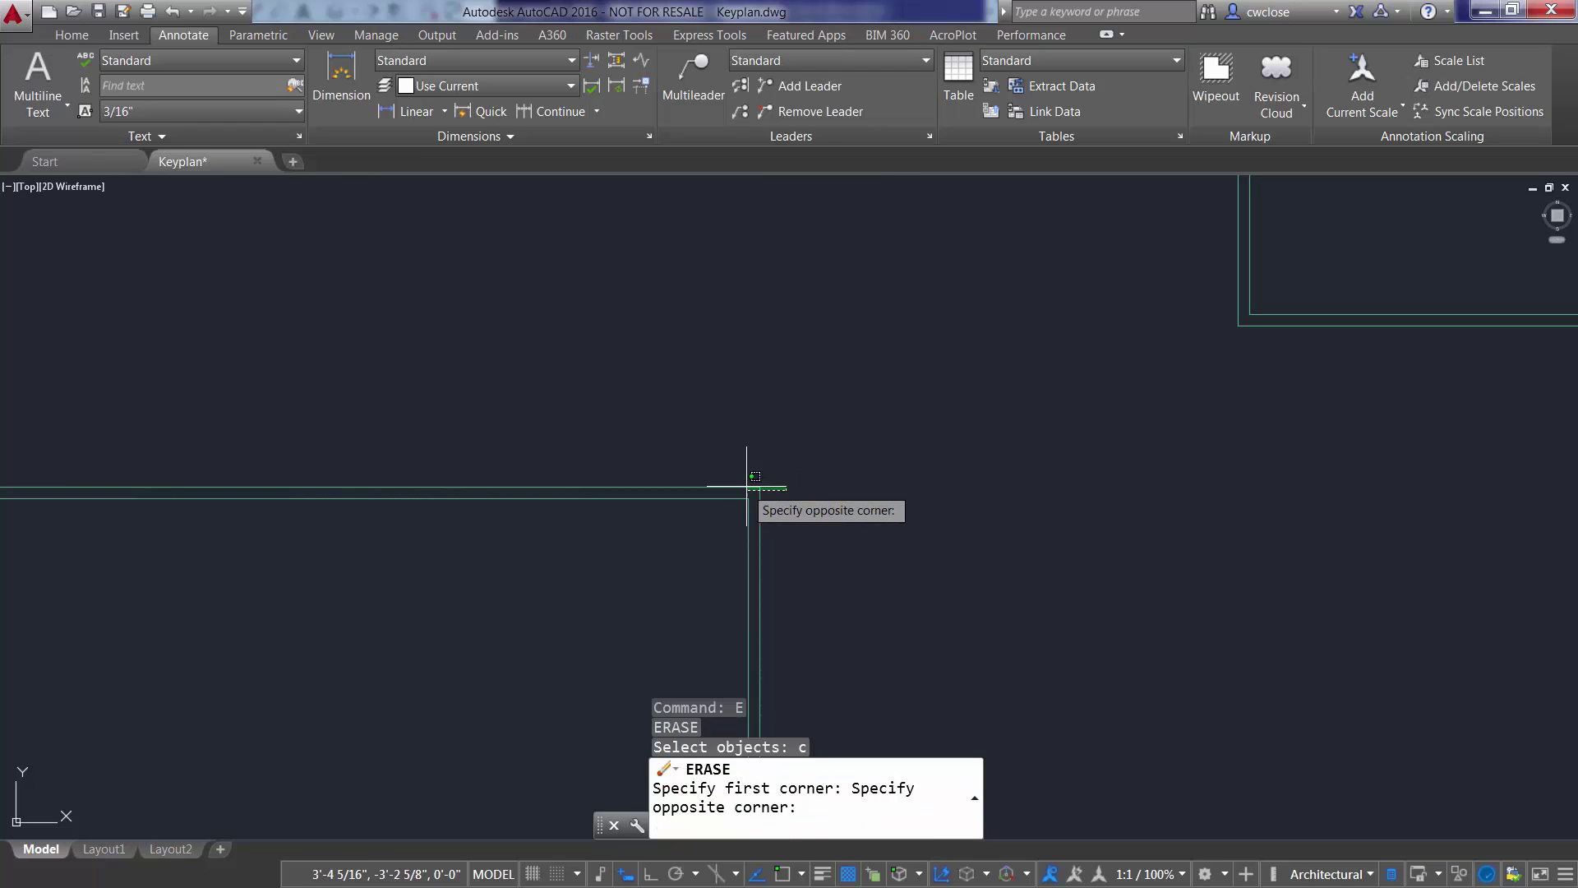
click(723, 493)
key(Return)
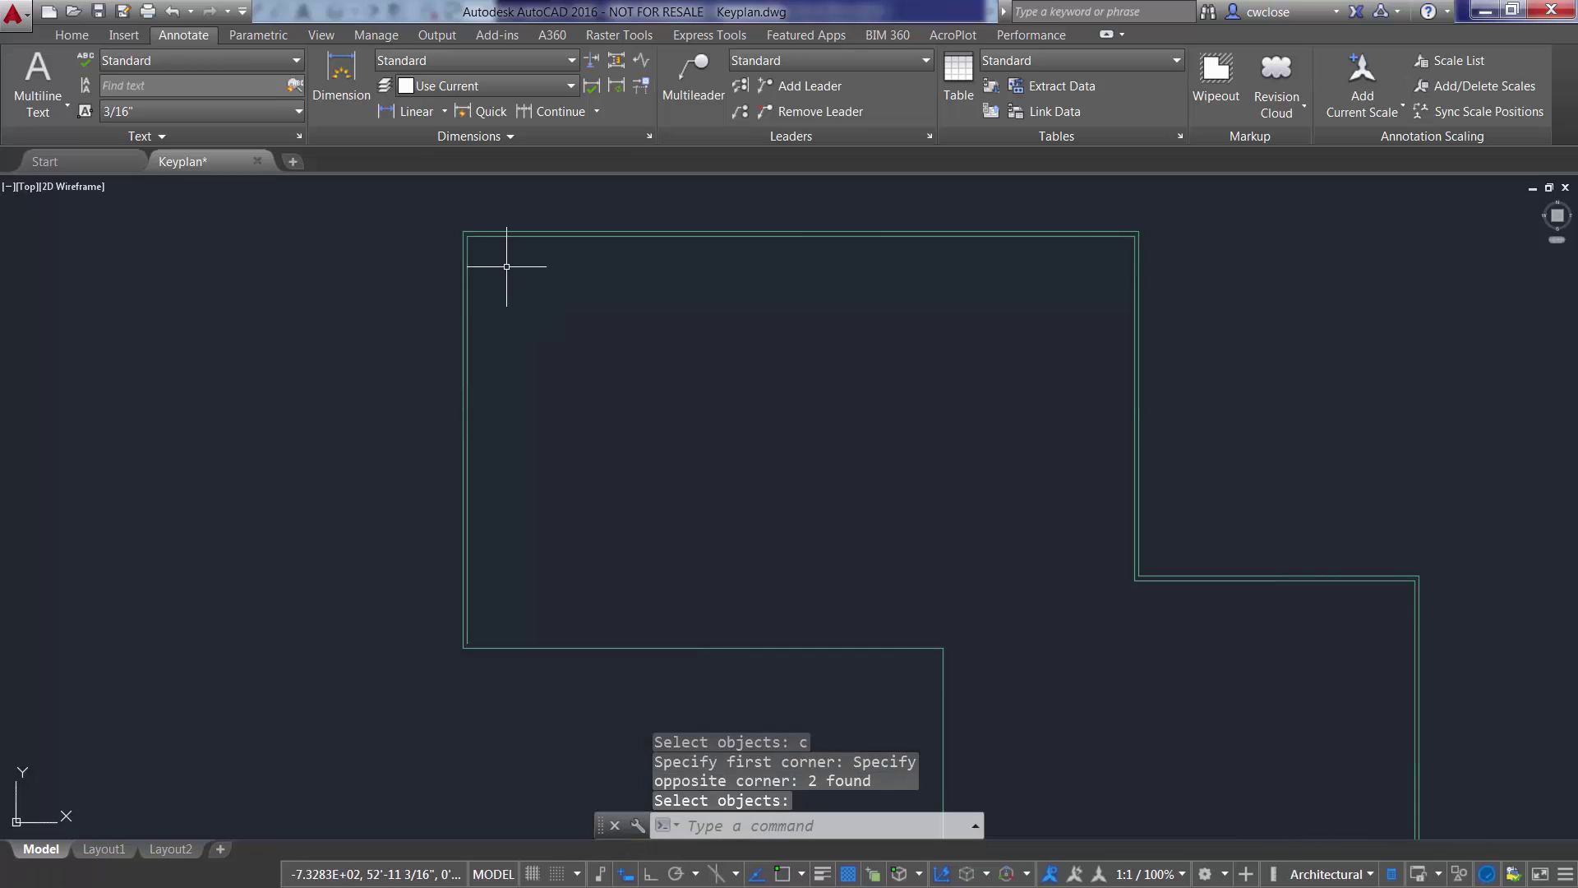
- Erase the two inner wall lines meeting at the plan's upper-left corner with a crossing selection
text(E)
key(Return)
text(c)
key(Return)
scroll(477, 247, up, 3)
click(487, 223)
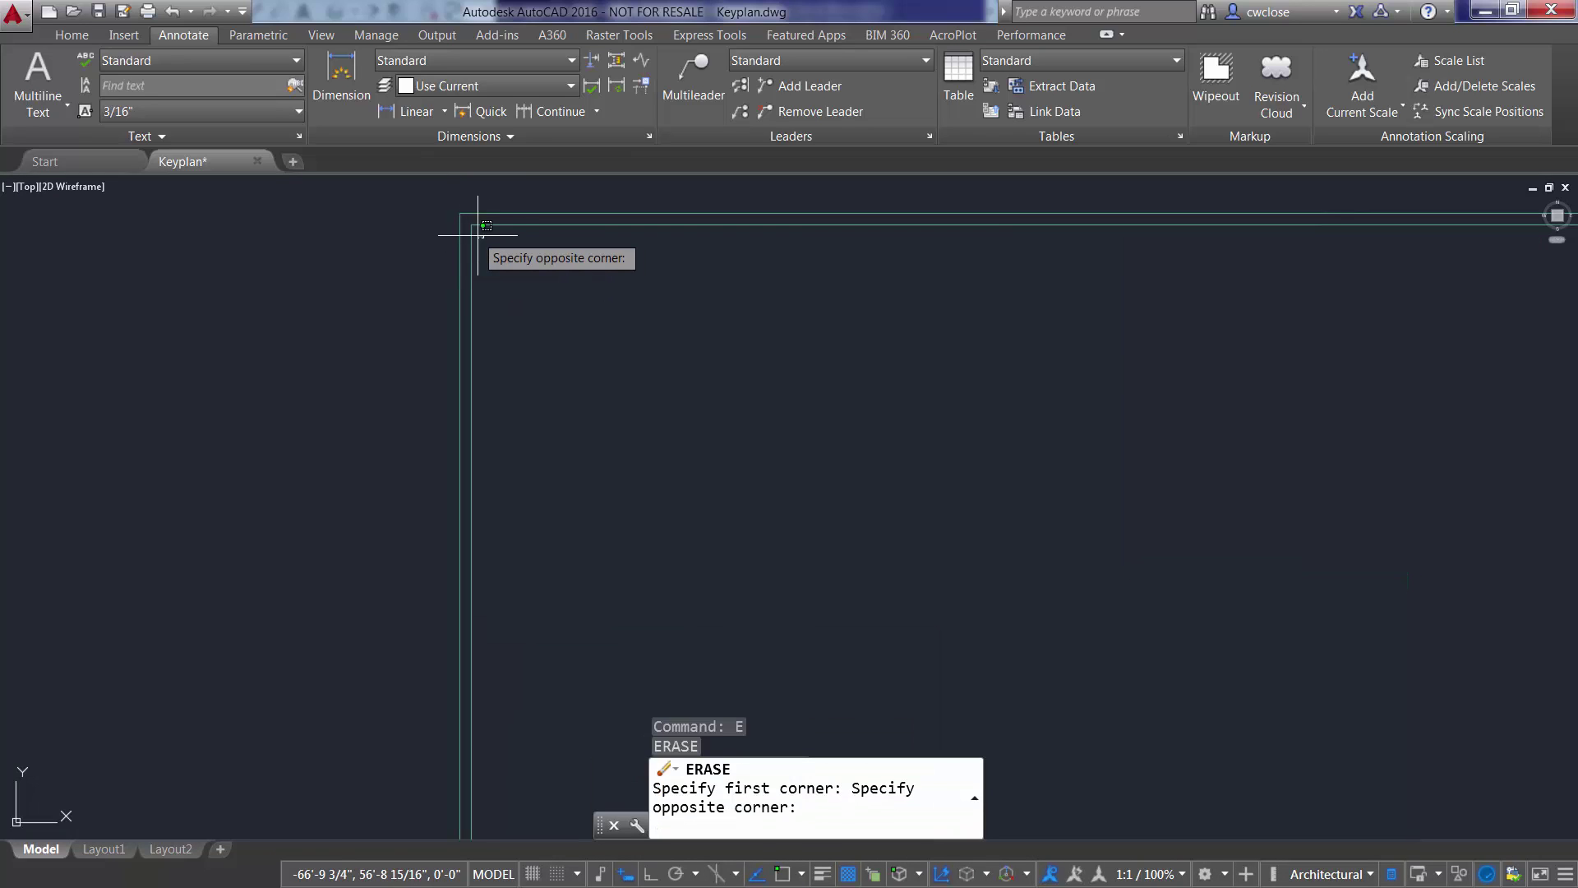
click(466, 234)
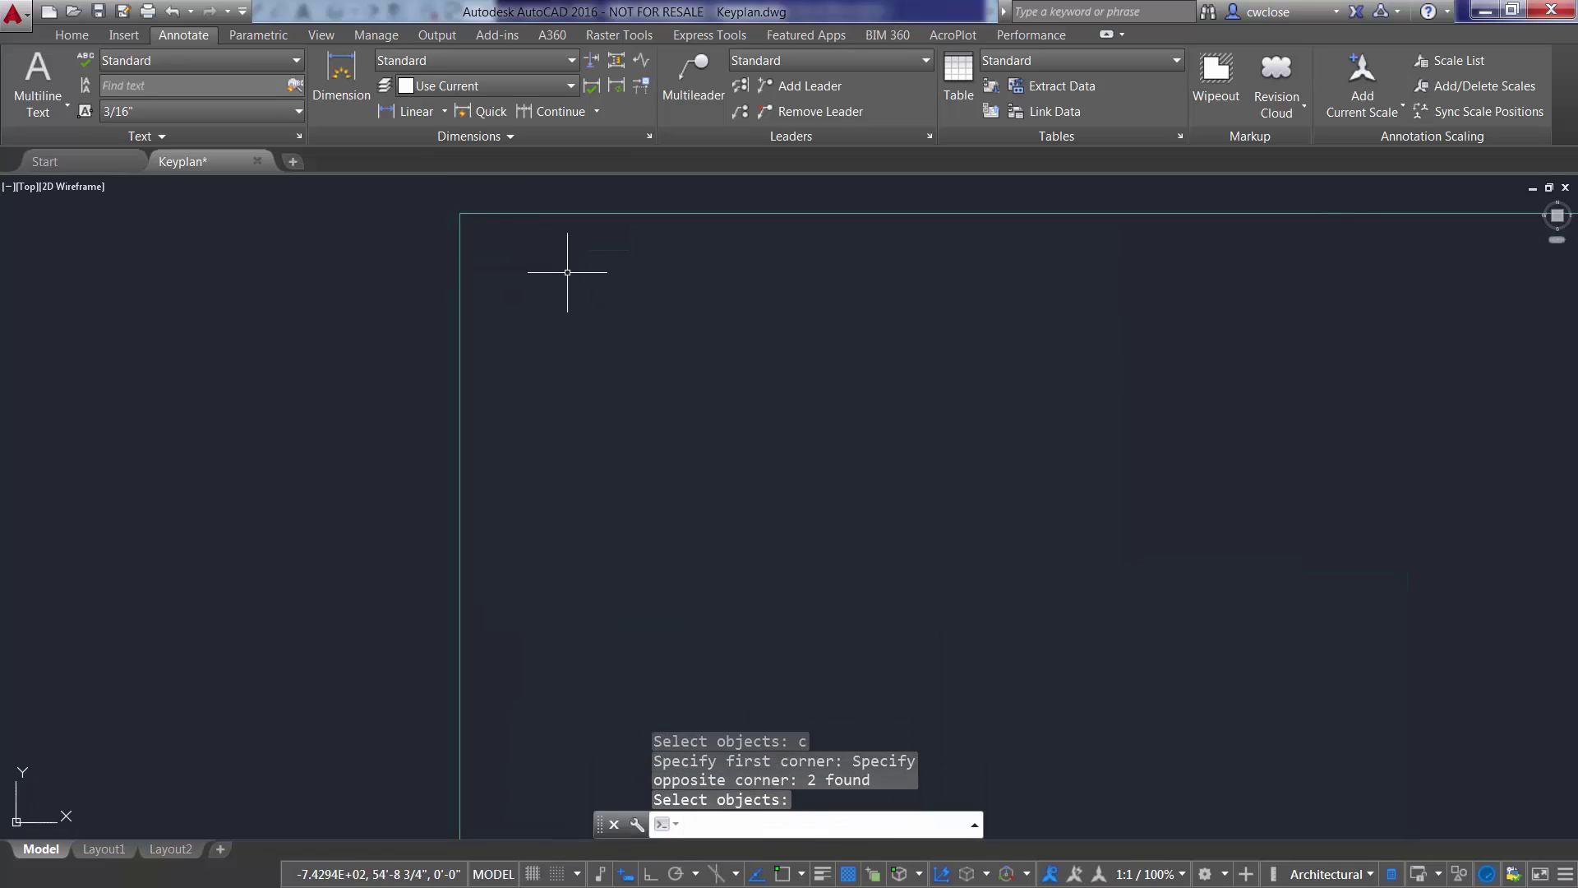
- Erase the two inner wall lines meeting at the inside corner on the plan's upper-right side
scroll(1268, 458, down, 4)
scroll(1198, 592, up, 4)
key(Return)
text(E)
key(Return)
text(c)
key(Return)
click(1076, 588)
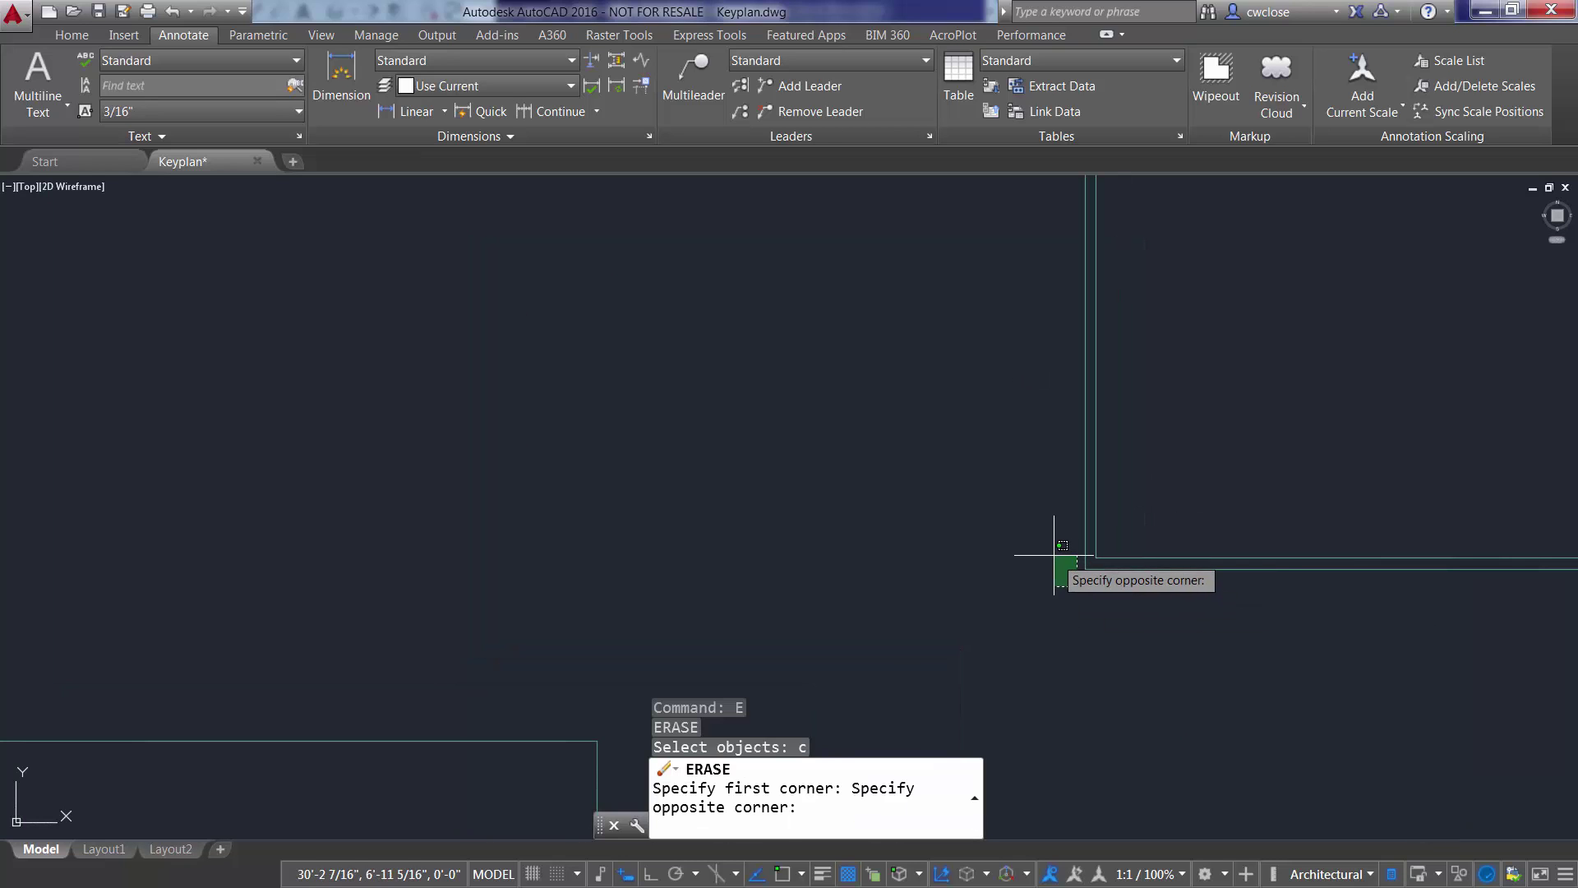
click(1056, 555)
click(1094, 576)
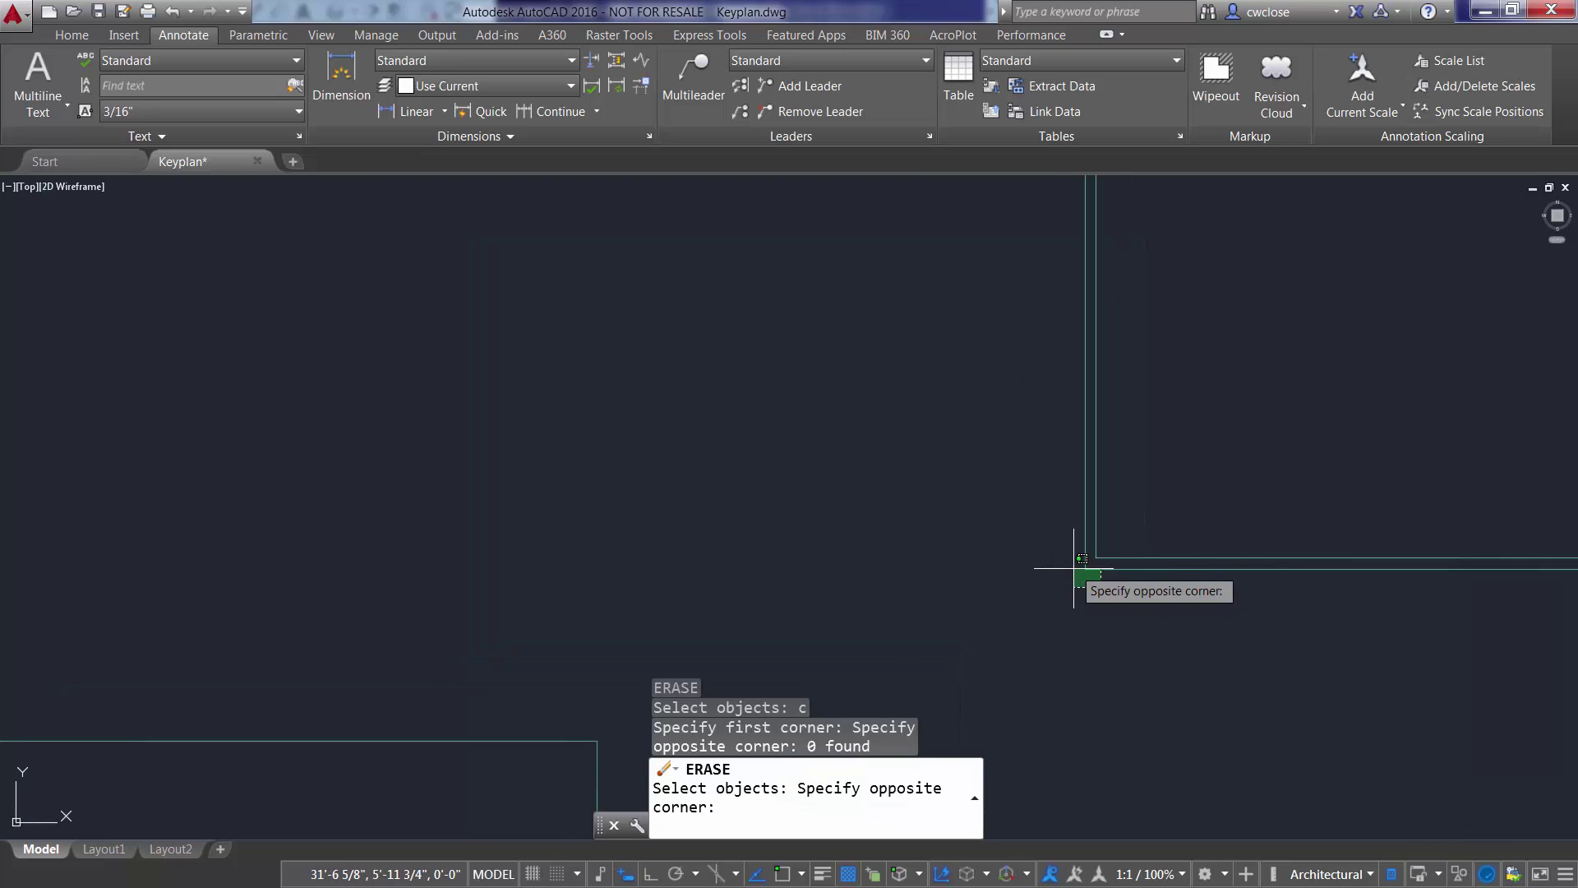
click(1075, 574)
- Erase the two inner wall lines meeting at the plan's lower-right corner, using a crossing selection
scroll(1172, 609, down, 3)
middle_drag(1233, 616, 1061, 543)
scroll(1197, 545, up, 5)
text(e)
key(Return)
text(c)
key(Return)
click(1319, 697)
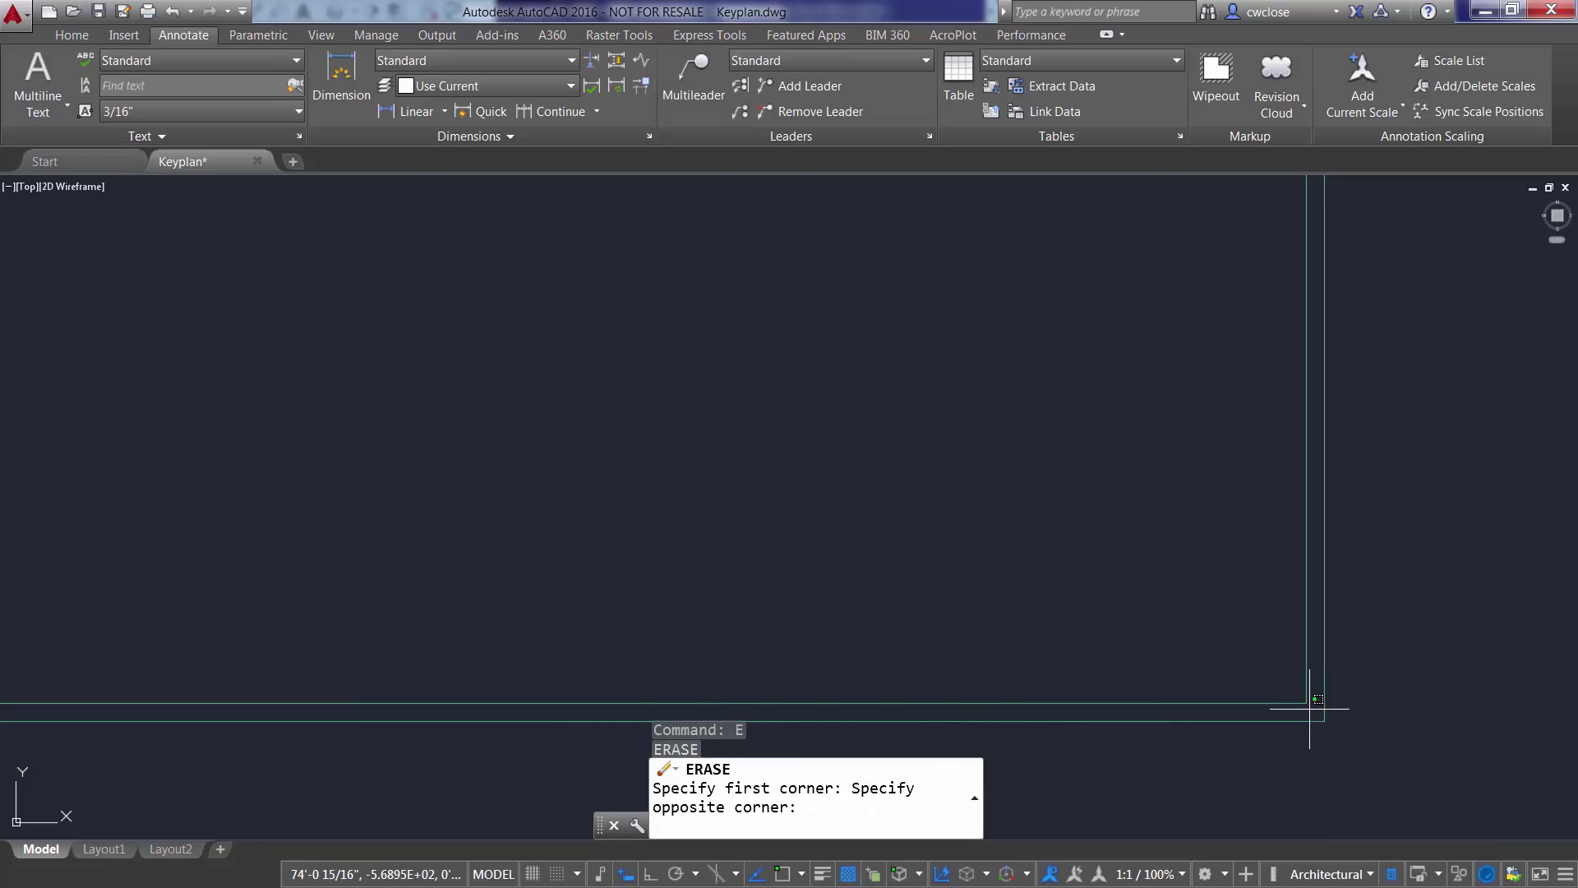
click(1282, 723)
key(Return)
- Zoom to the drawing's extents, then save and close the Keyplan drawing
text(z)
key(Return)
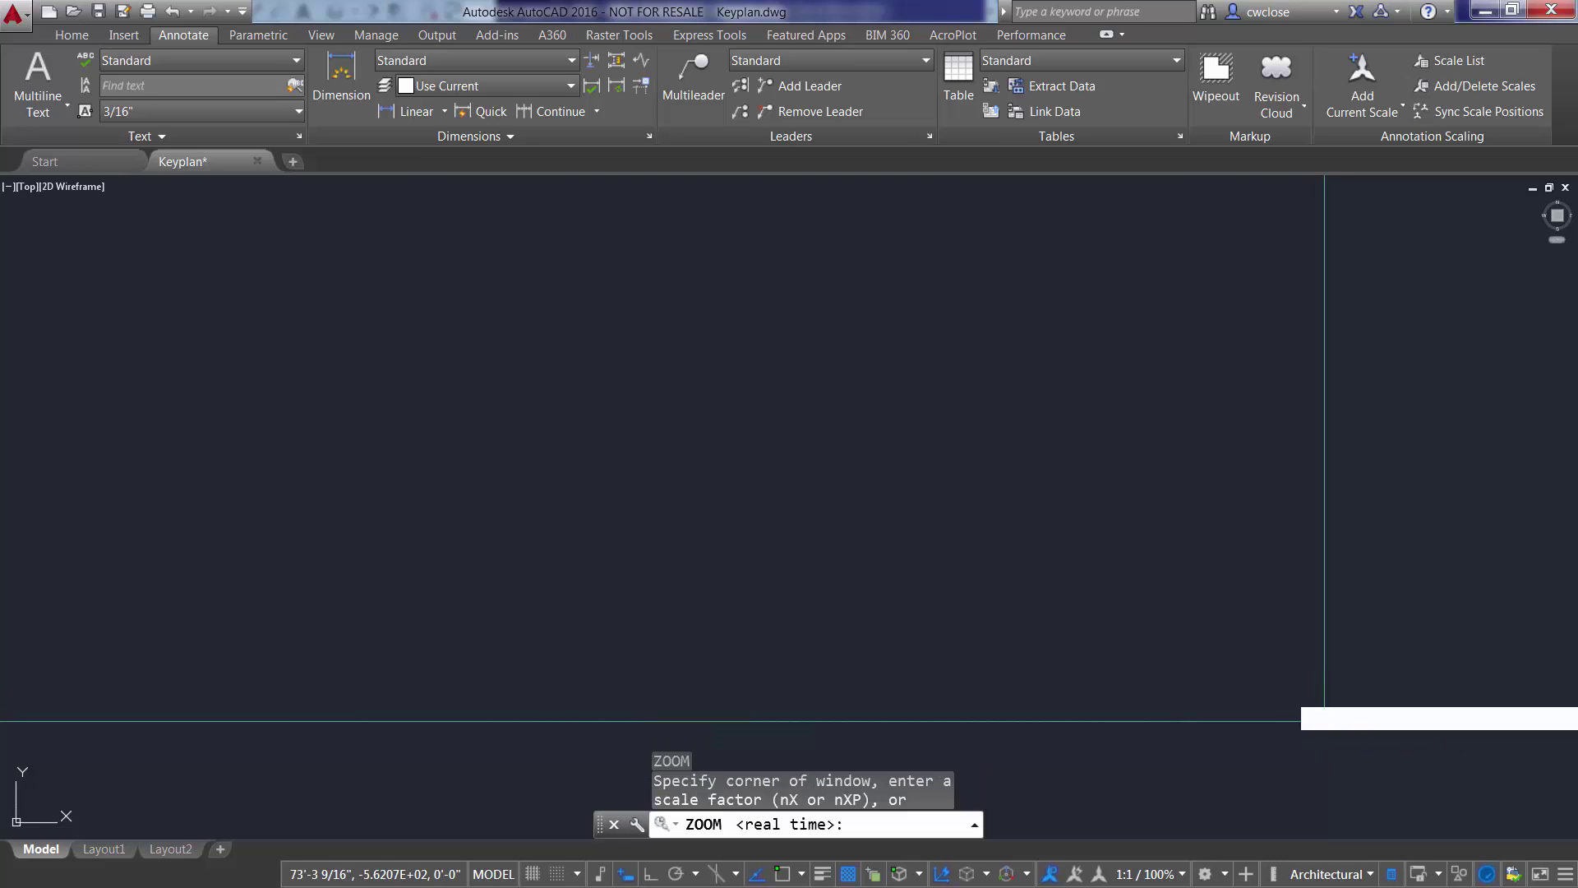
text(e)
key(Return)
text(qsave)
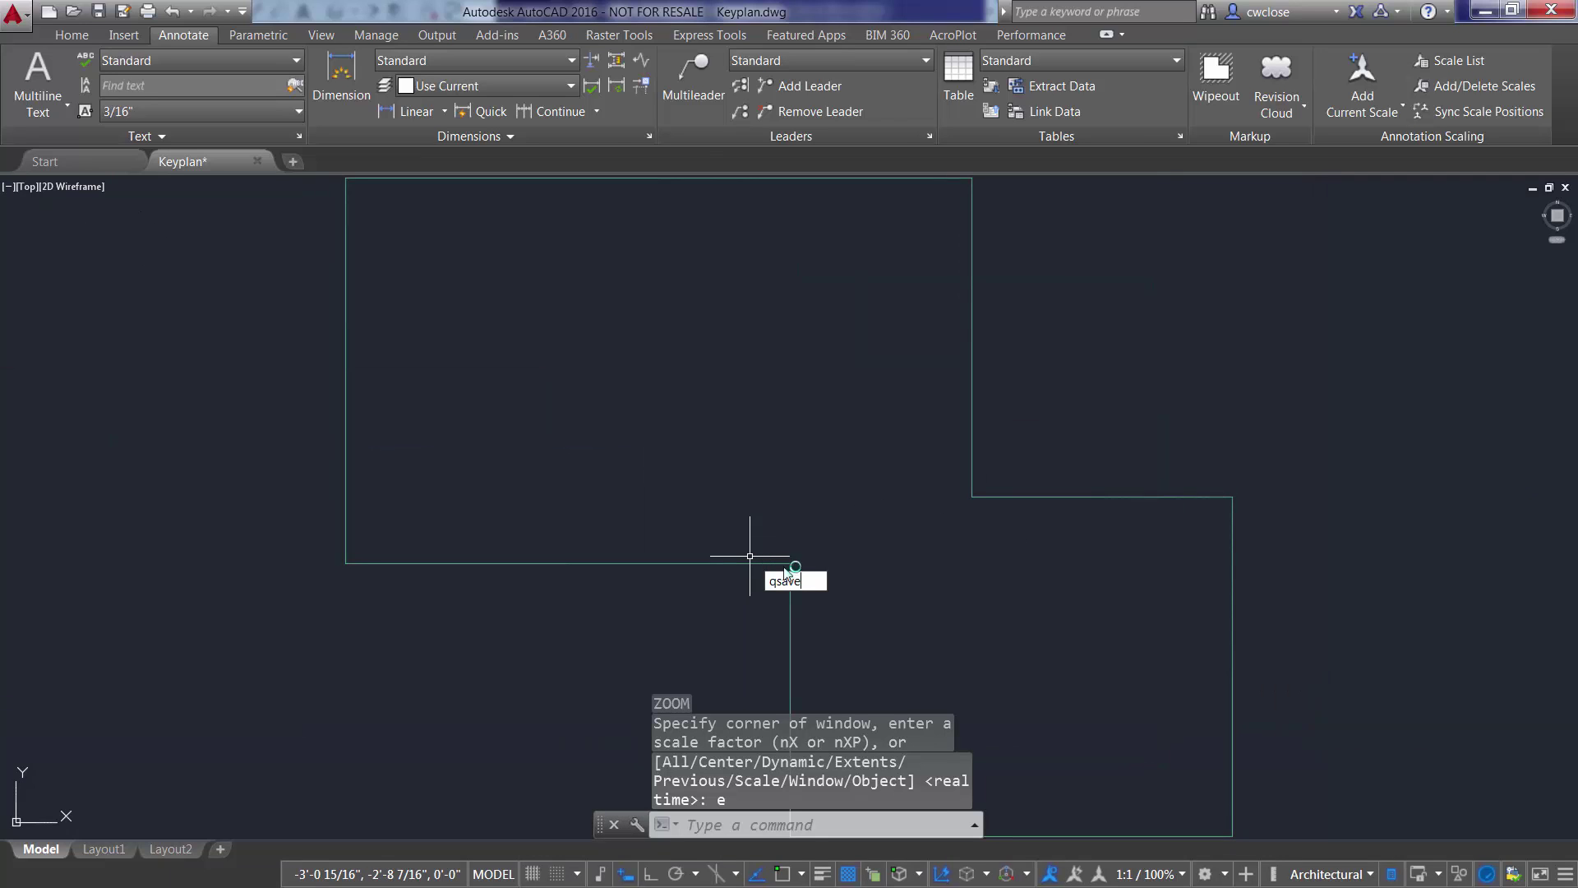
key(Return)
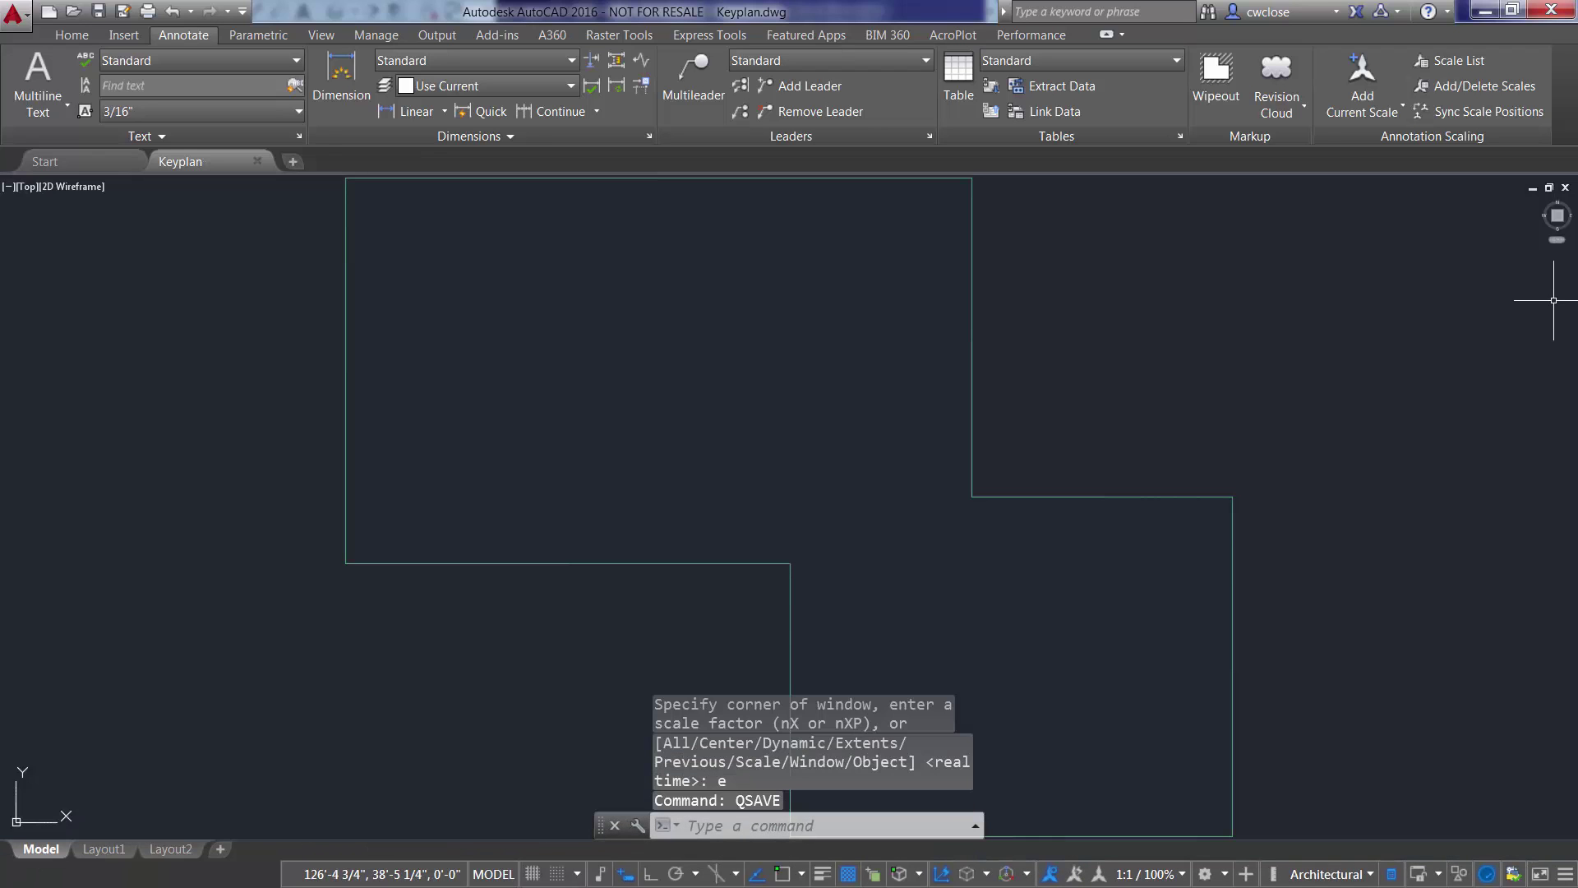
click(1565, 187)
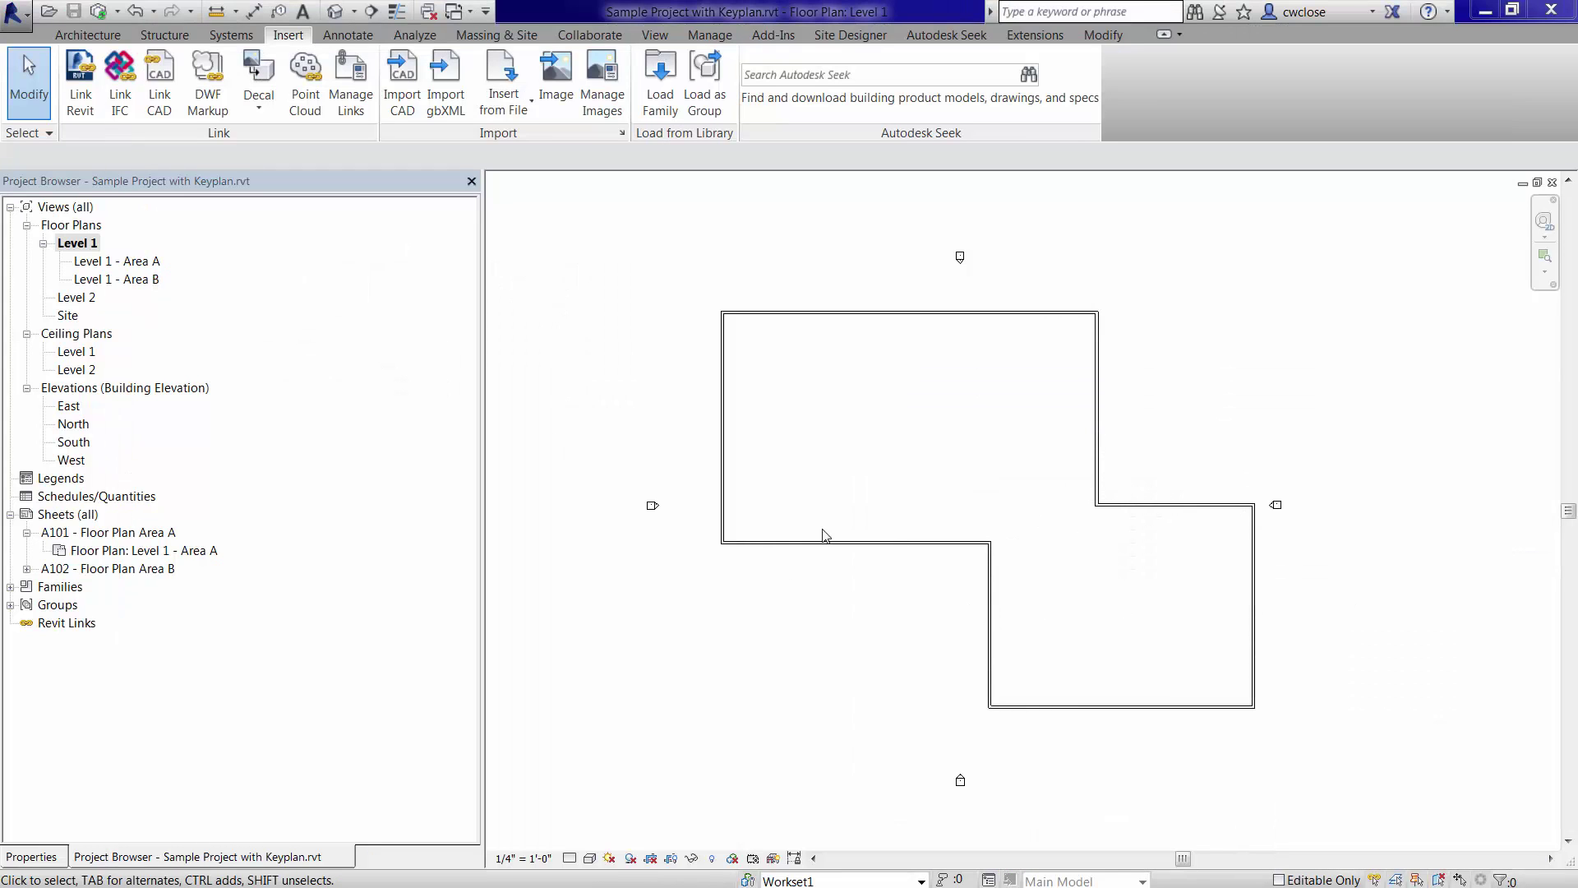
- Open sheet A101 - Floor Plan Area A and open its title block family for editing
double_click(129, 557)
double_click(129, 533)
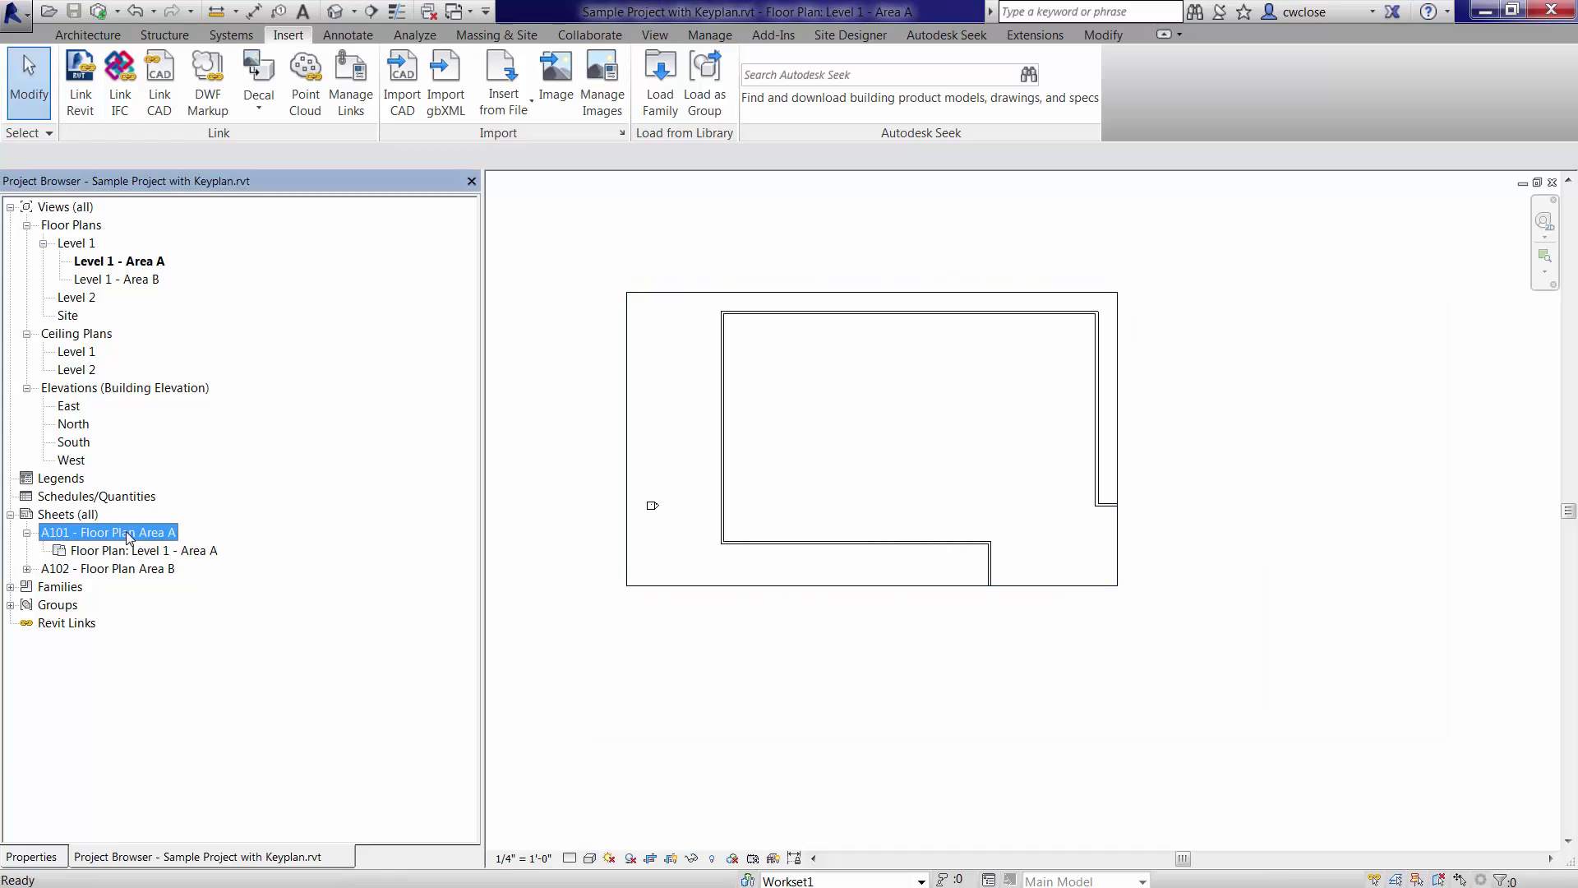
click(1198, 721)
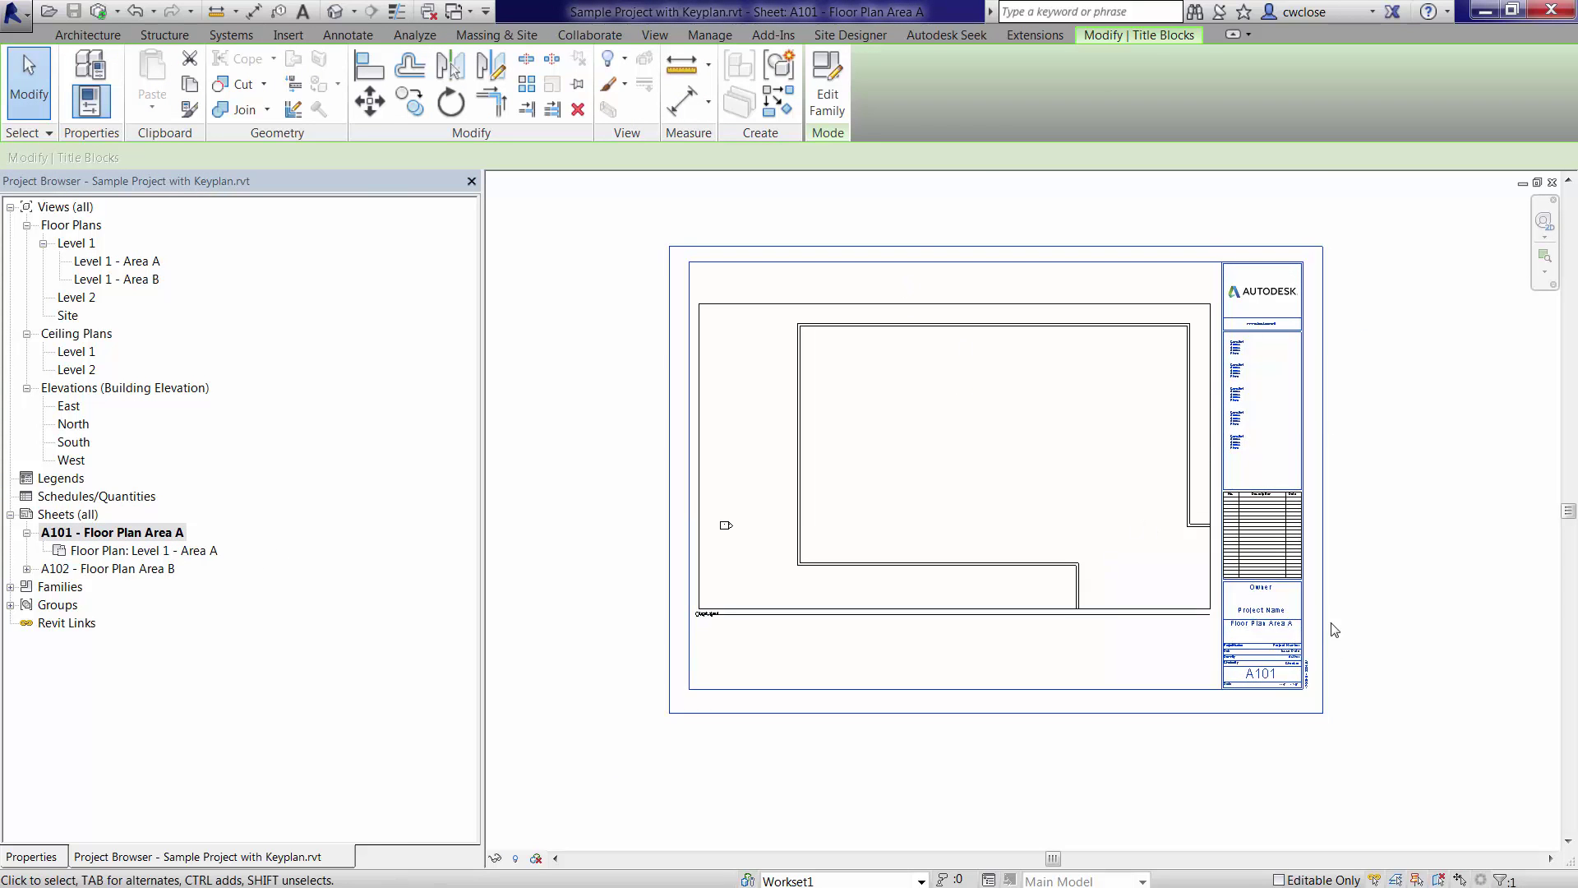
click(828, 91)
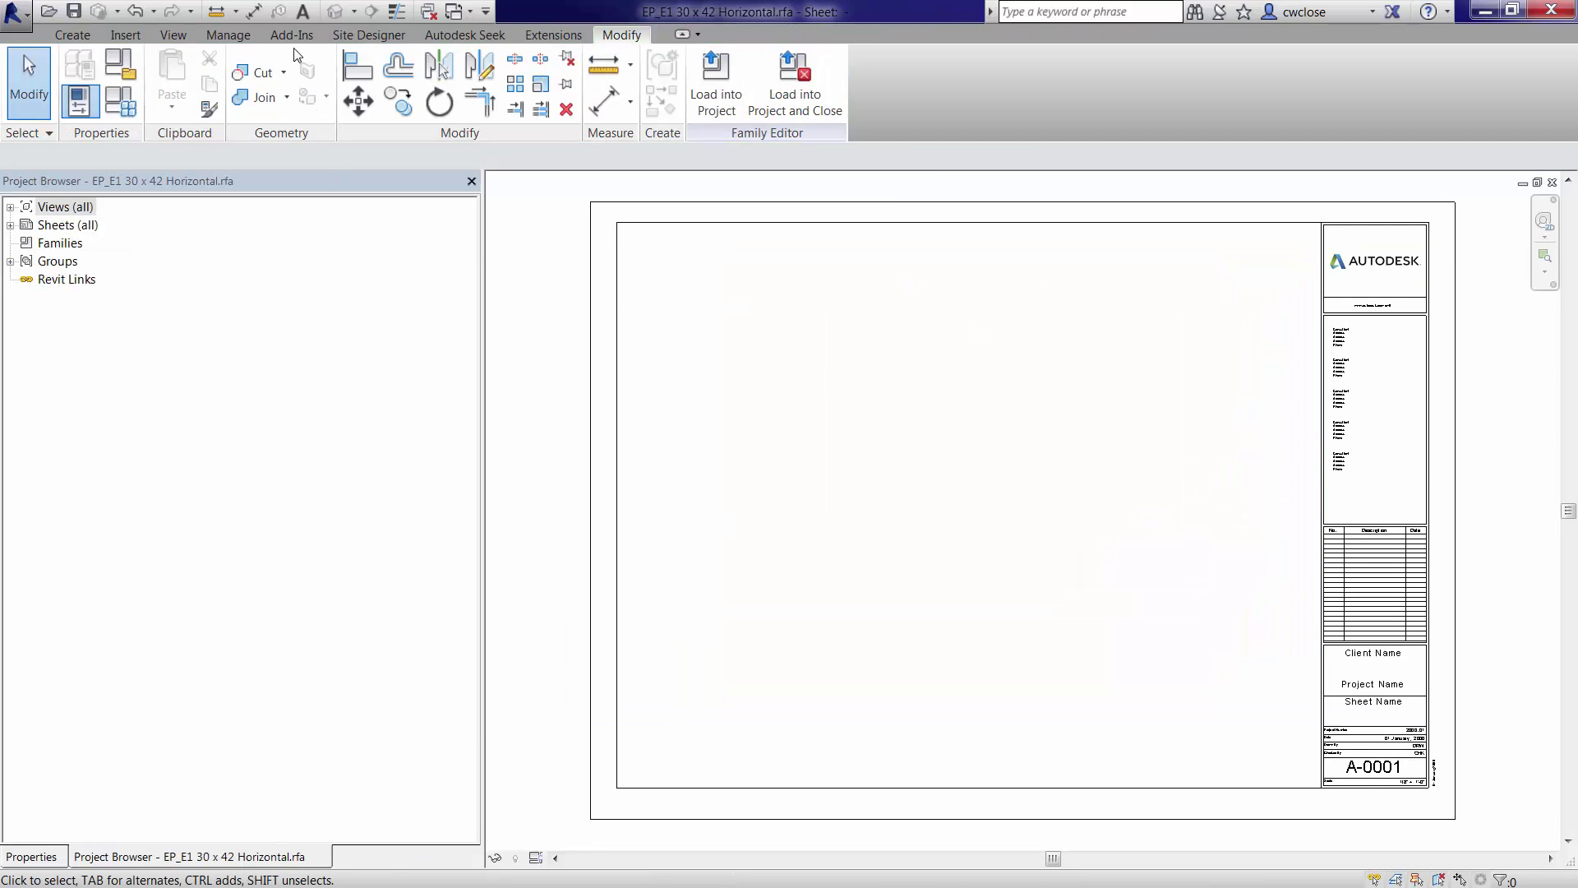
- Import Keyplan.dwg into the title block with Black and White colors, taking the geometry from Model space
click(127, 36)
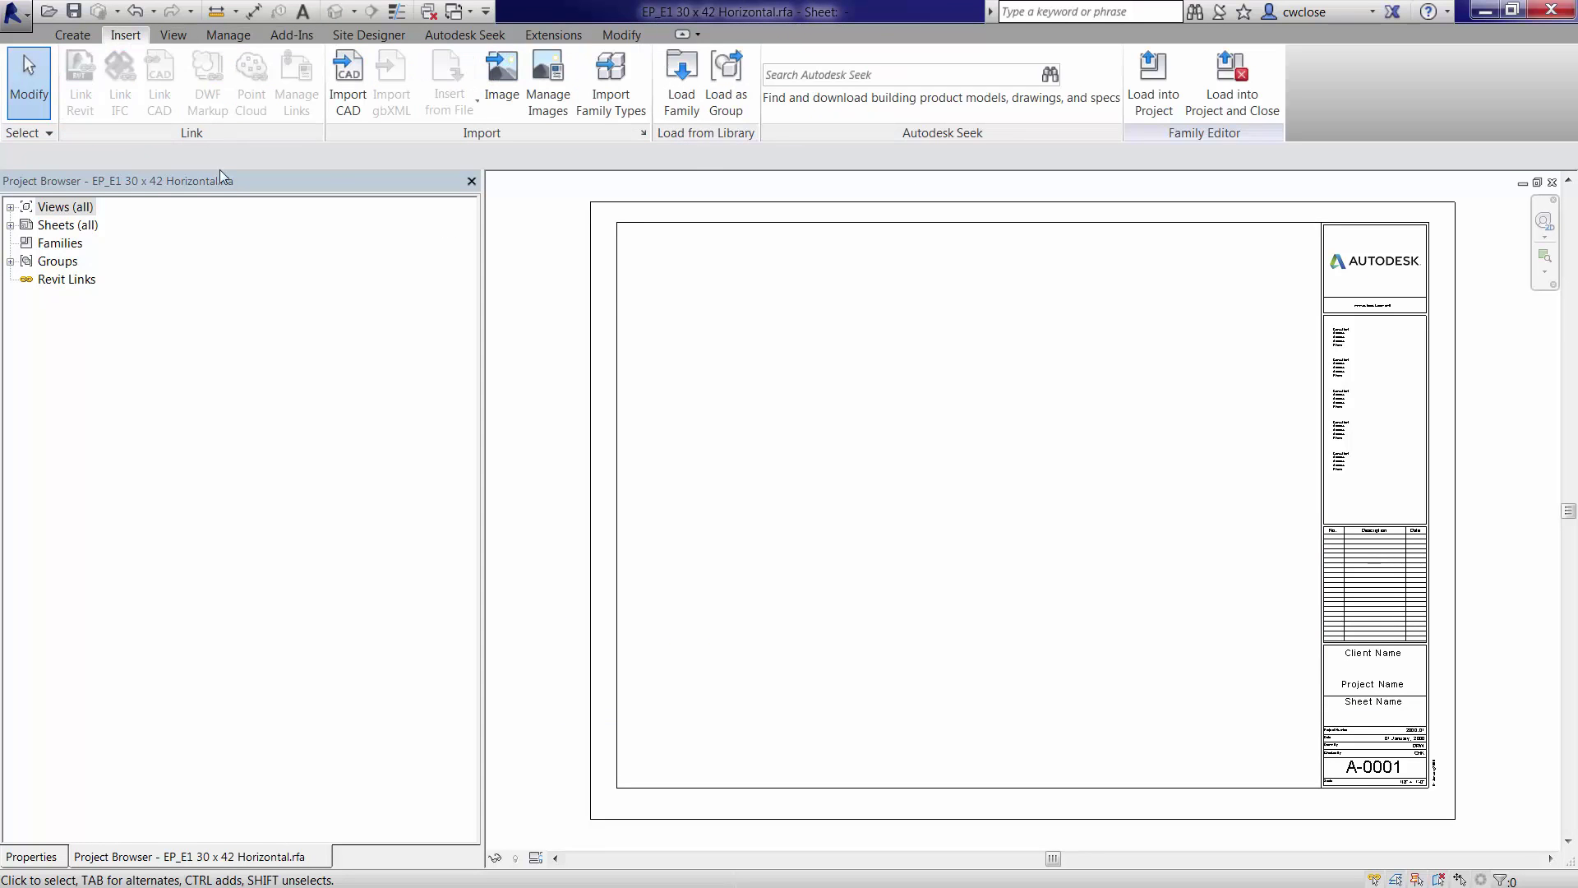
click(347, 83)
click(567, 245)
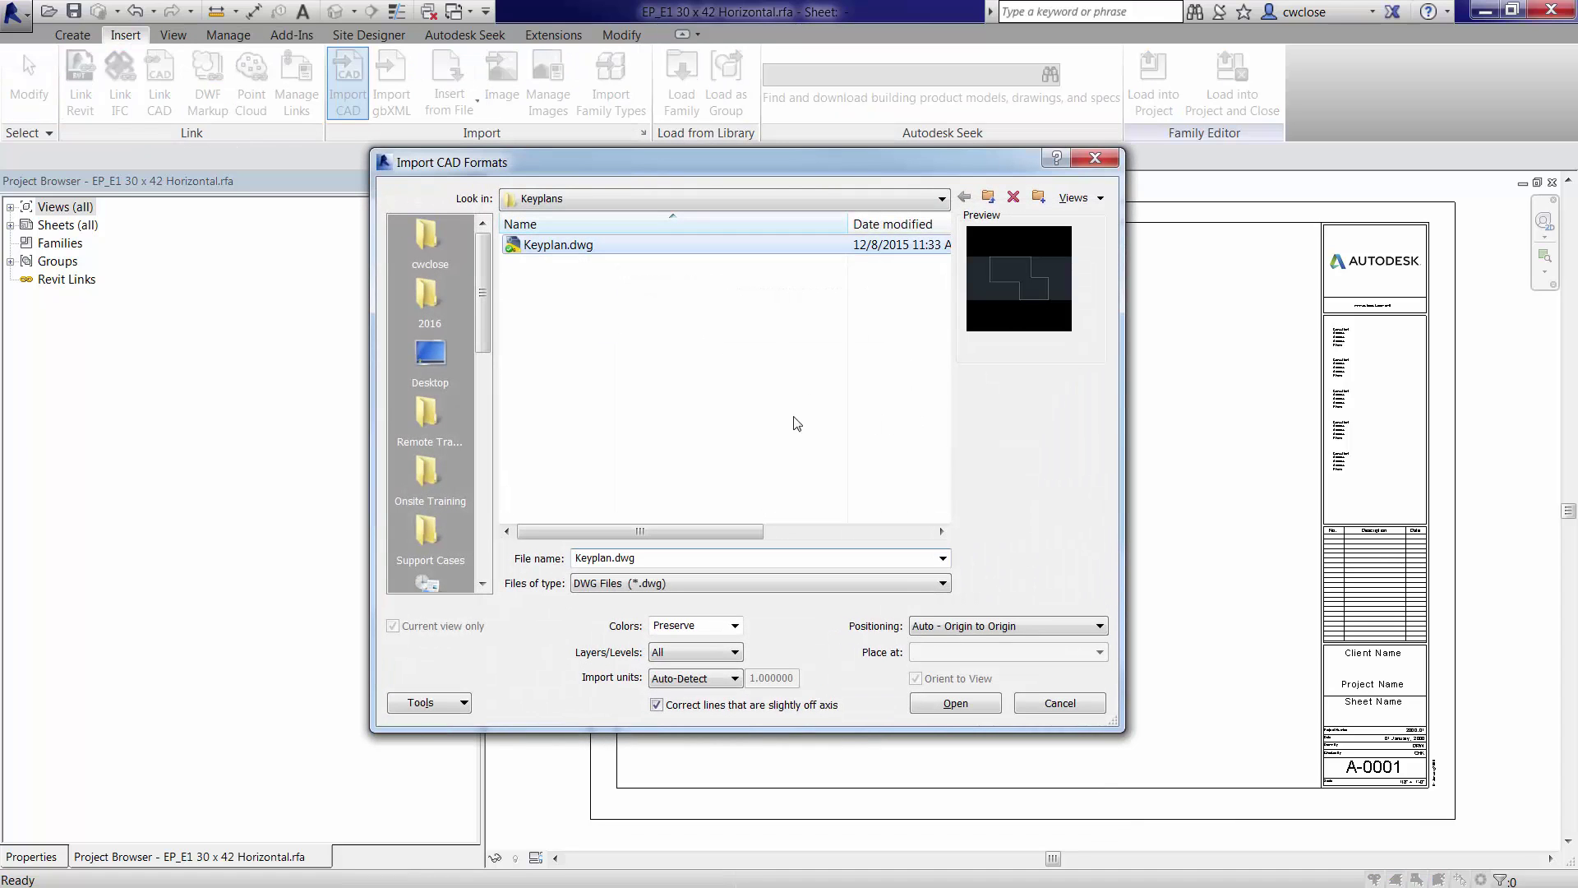
click(734, 625)
click(711, 670)
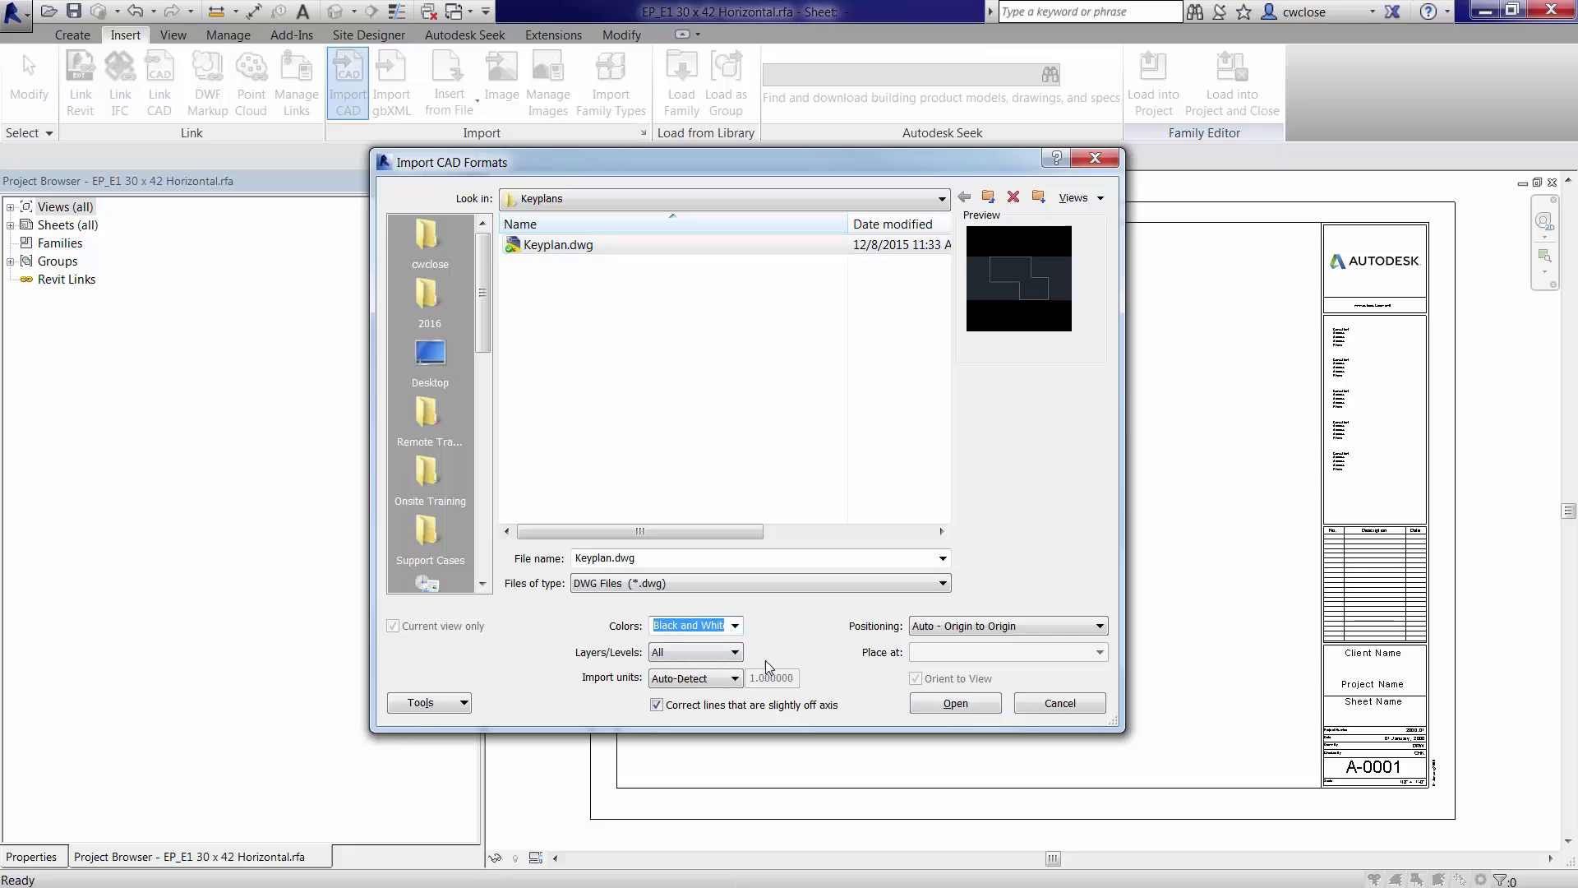
click(956, 703)
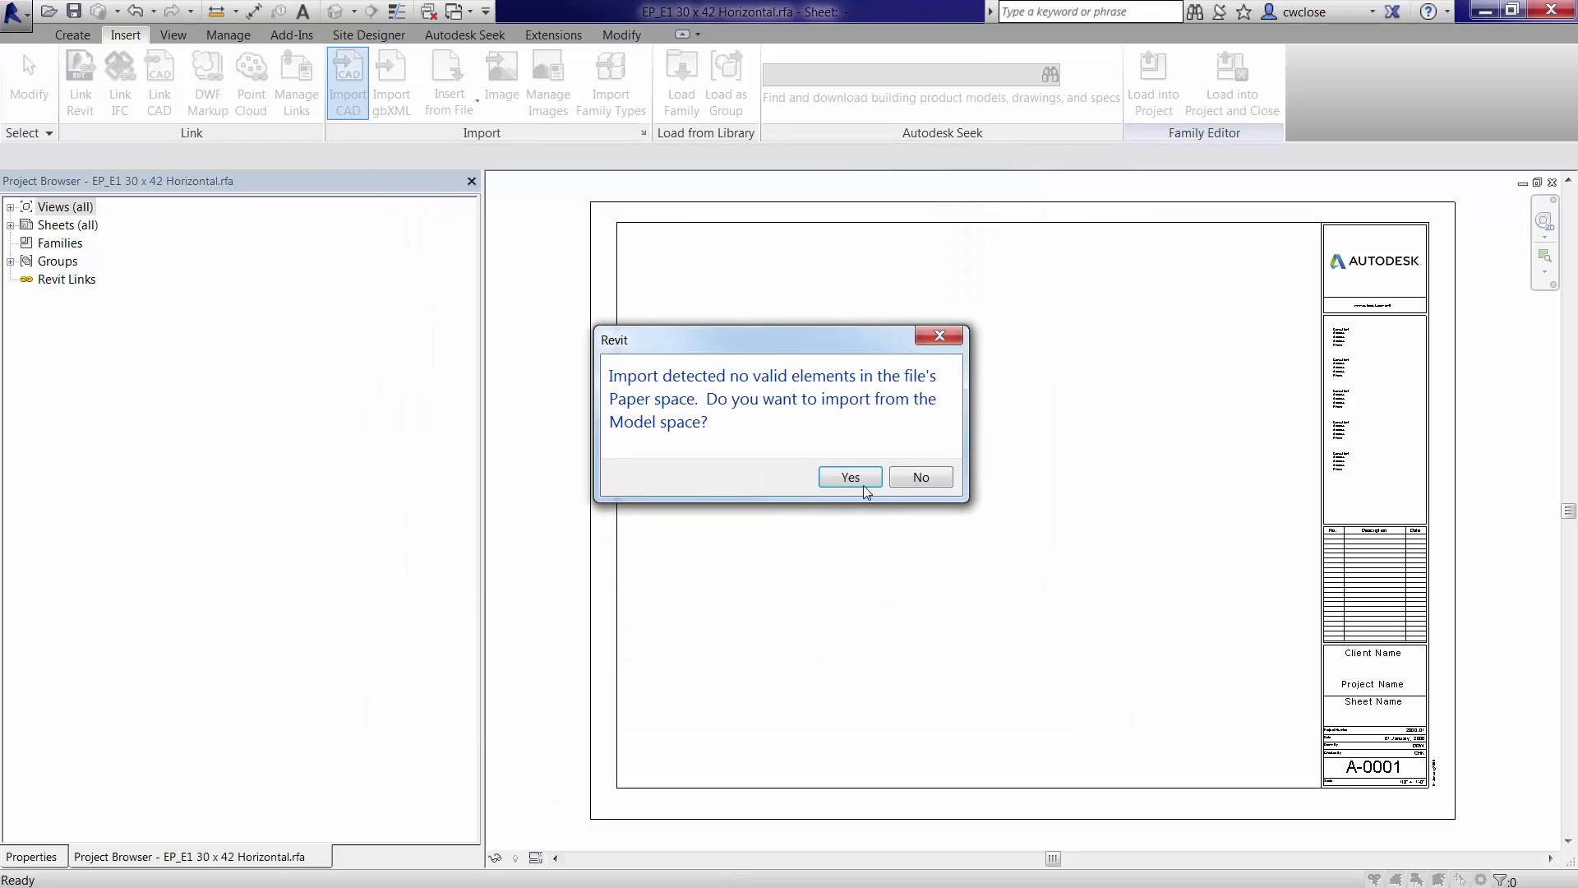
click(851, 477)
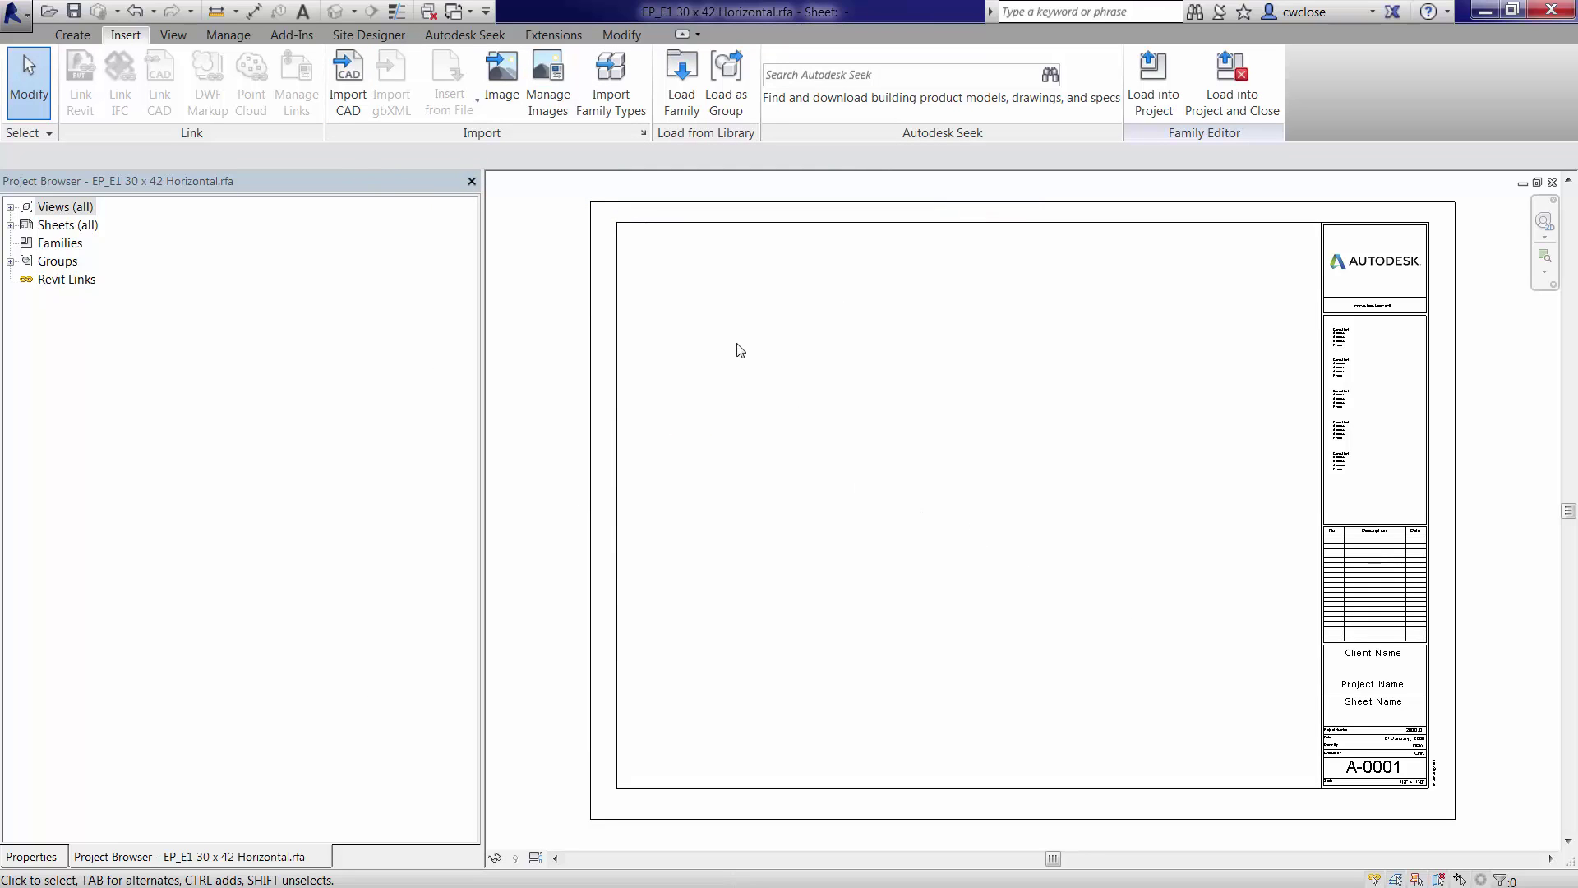
- Scale the imported outline numerically by 0.001, using its lower inside corner as the origin
click(1208, 505)
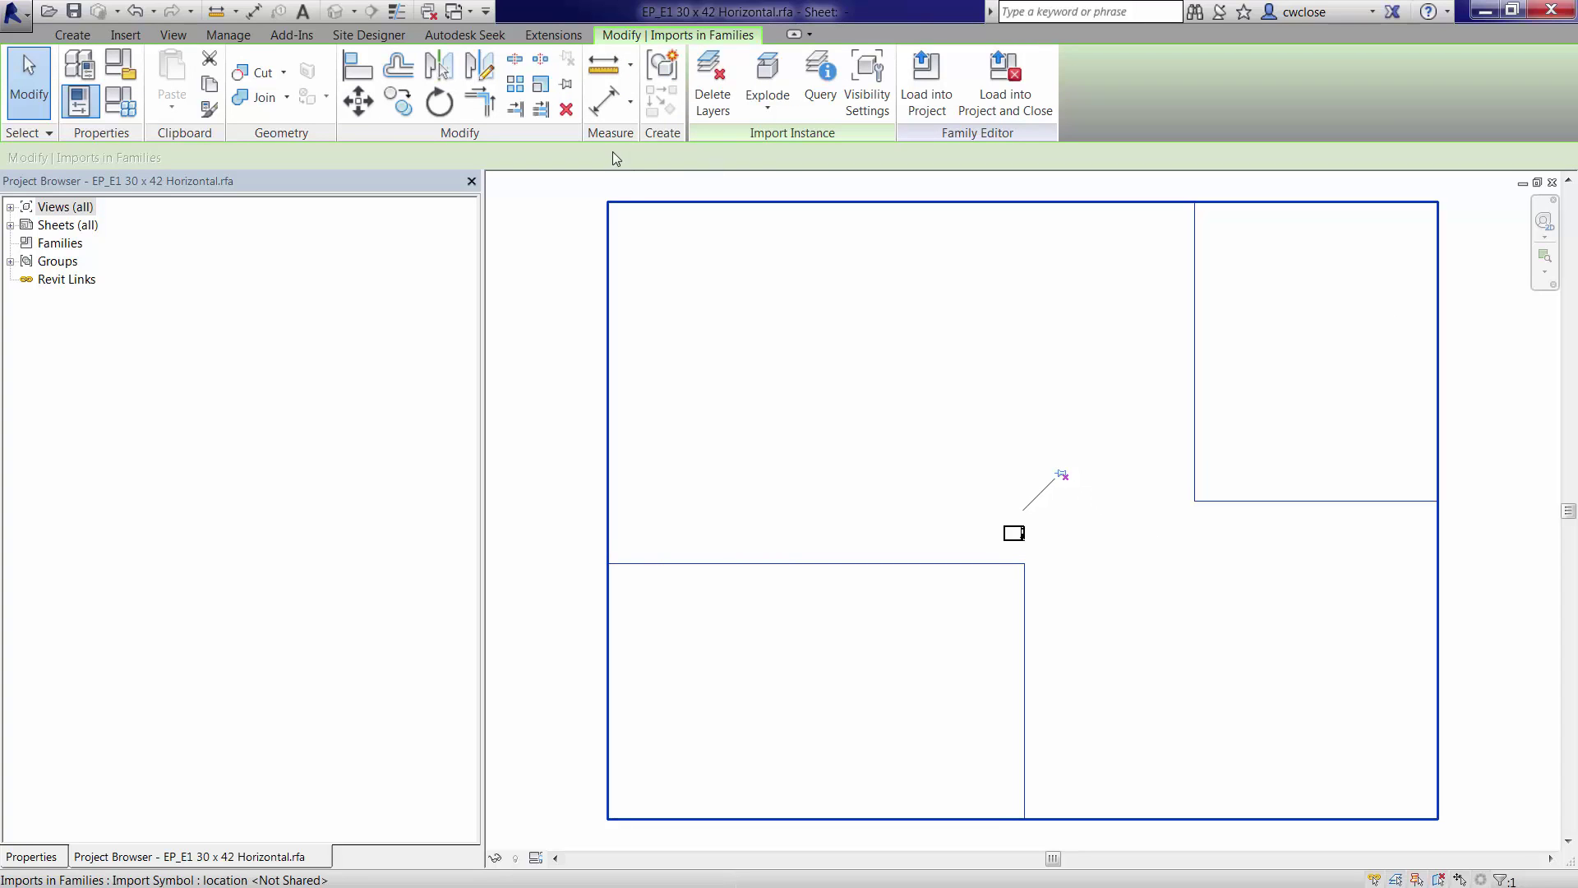
click(539, 83)
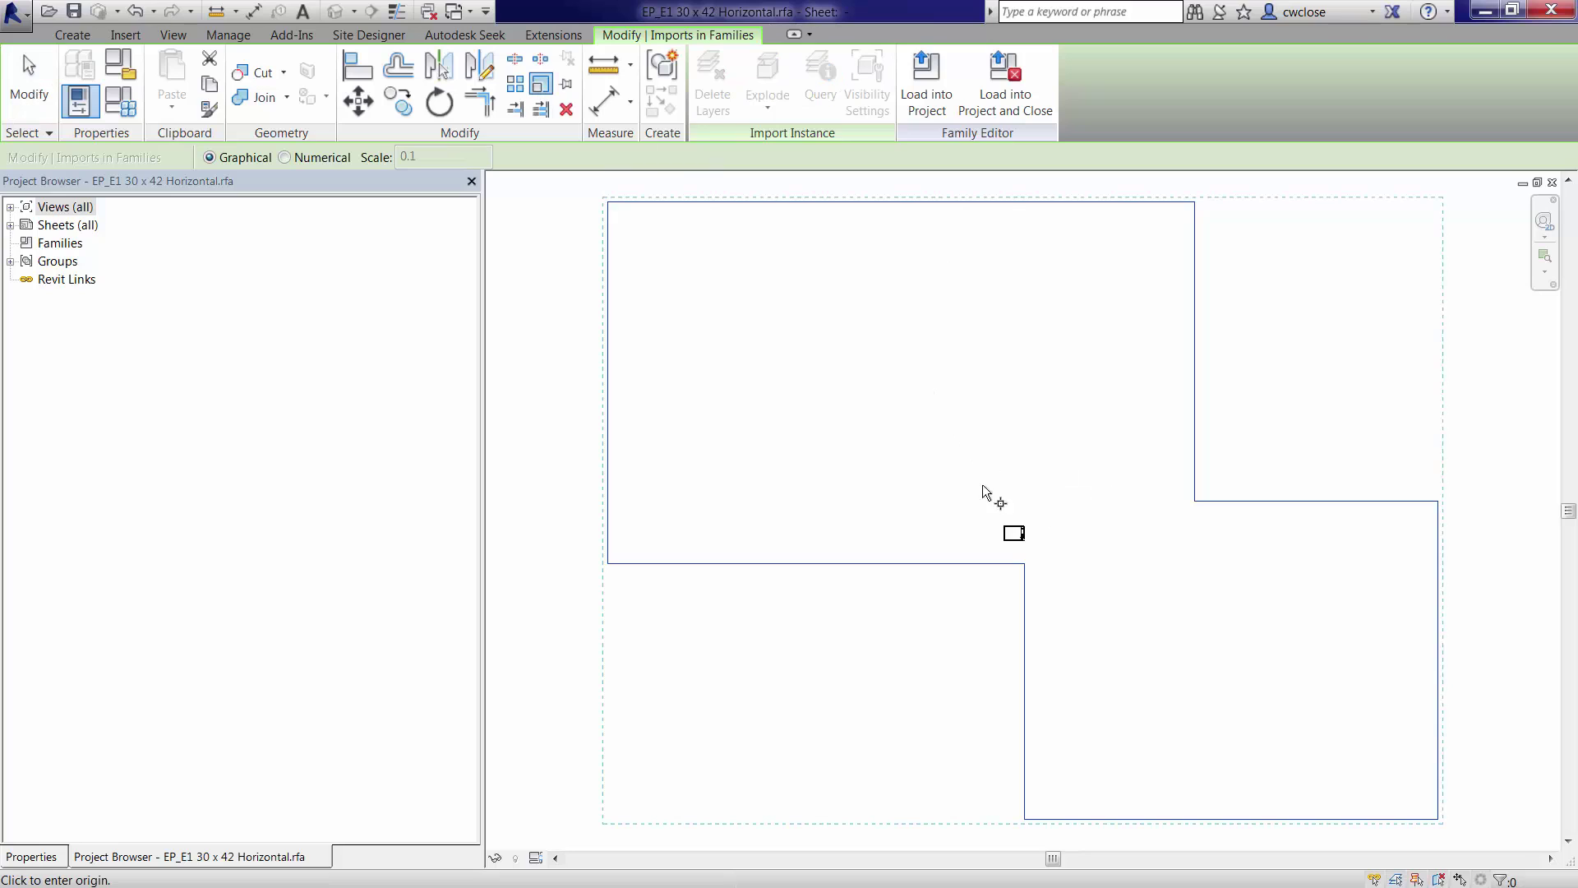
click(314, 159)
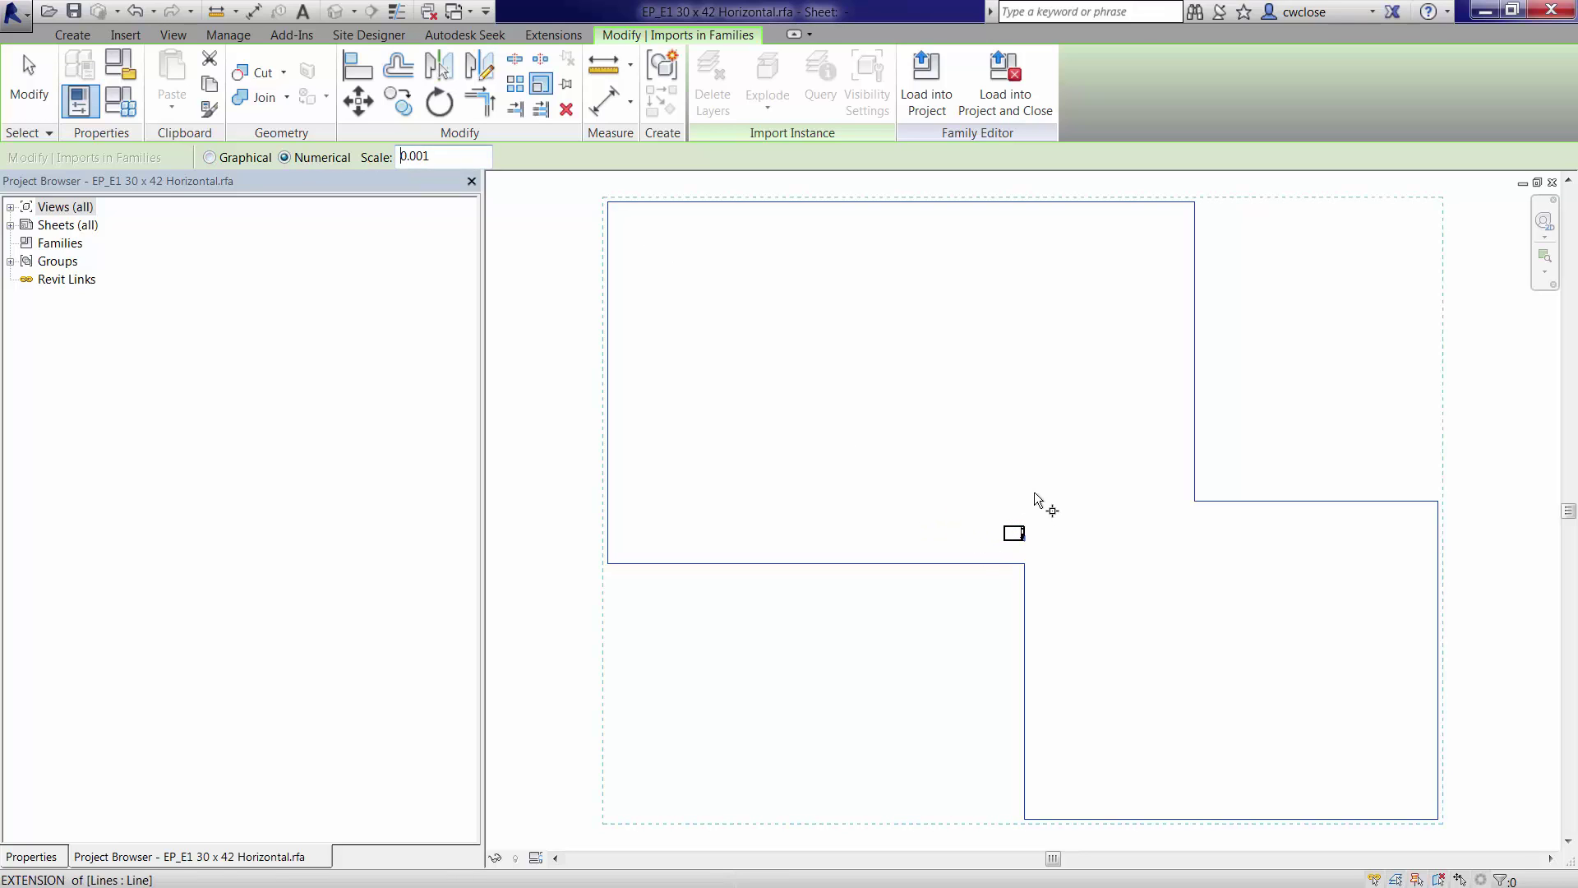
click(1023, 564)
scroll(1019, 567, up, 5)
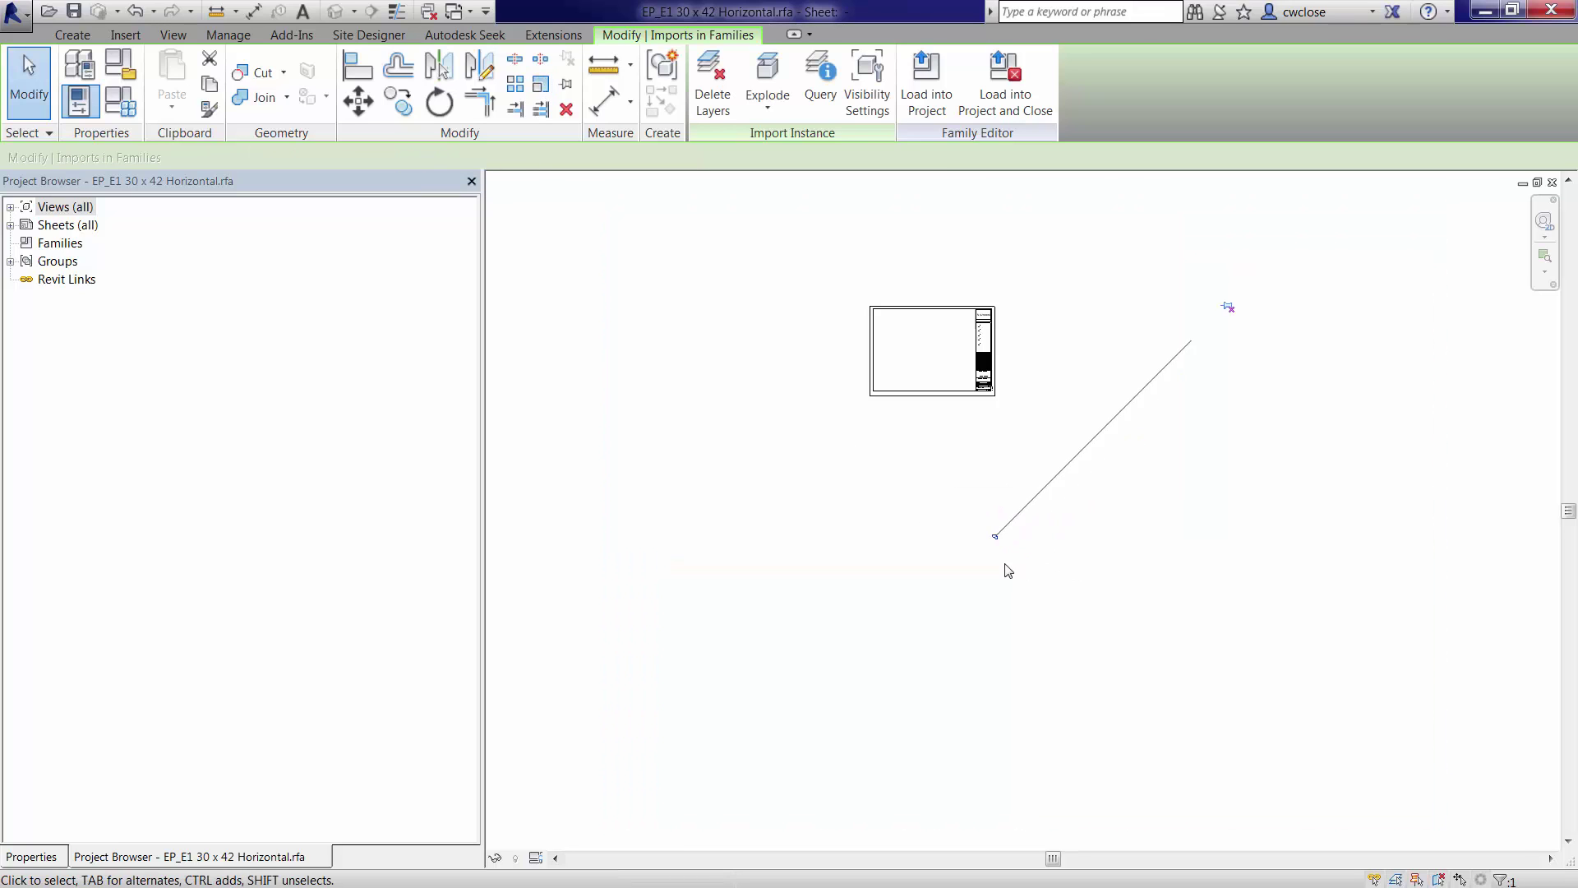
- Move the scaled outline onto the sheet, into the drawing area's lower-right corner beside the sheet number block
click(989, 532)
click(983, 502)
middle_drag(983, 502, 962, 559)
drag(962, 558, 955, 433)
scroll(1116, 589, up, 6)
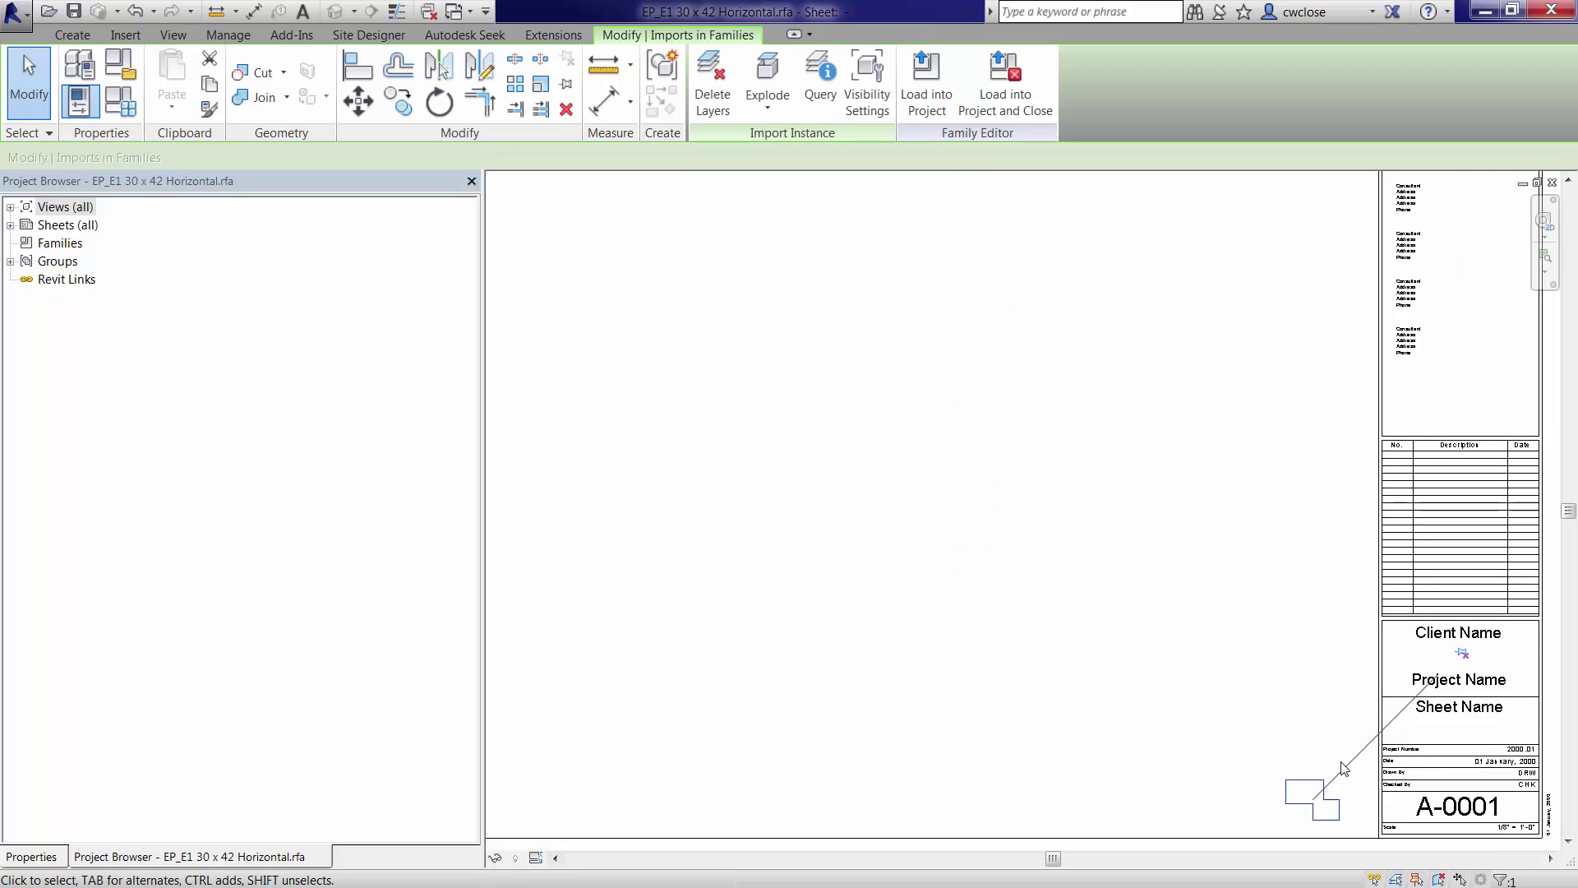
click(1342, 796)
scroll(1175, 626, up, 2)
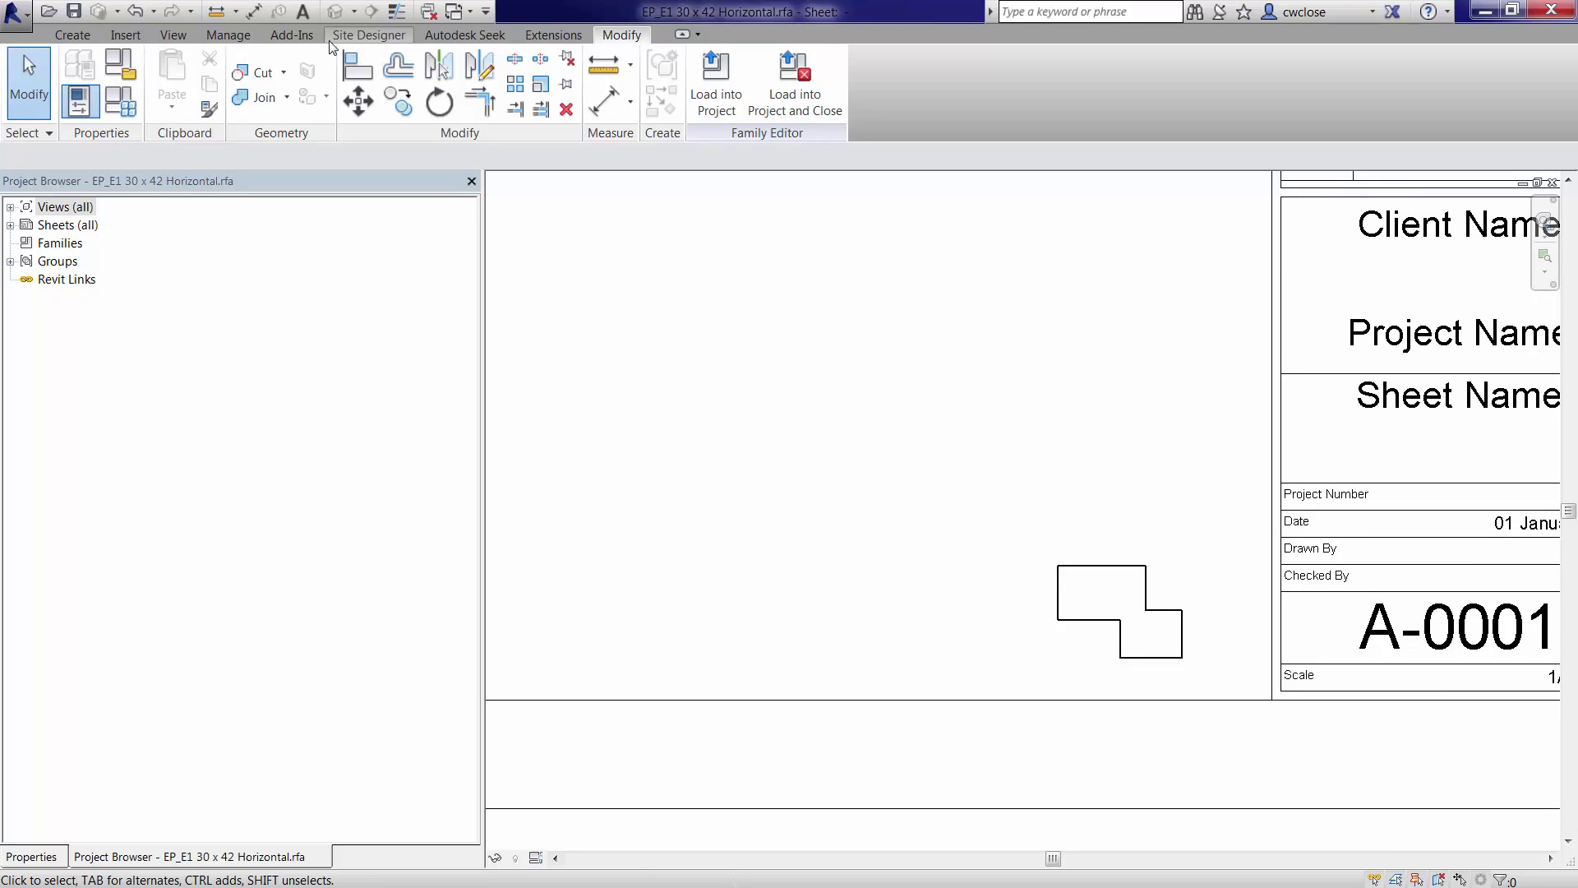
- Place the text "KEY PLAN" in the 1/8" text type at the upper edge of the building outline
click(75, 34)
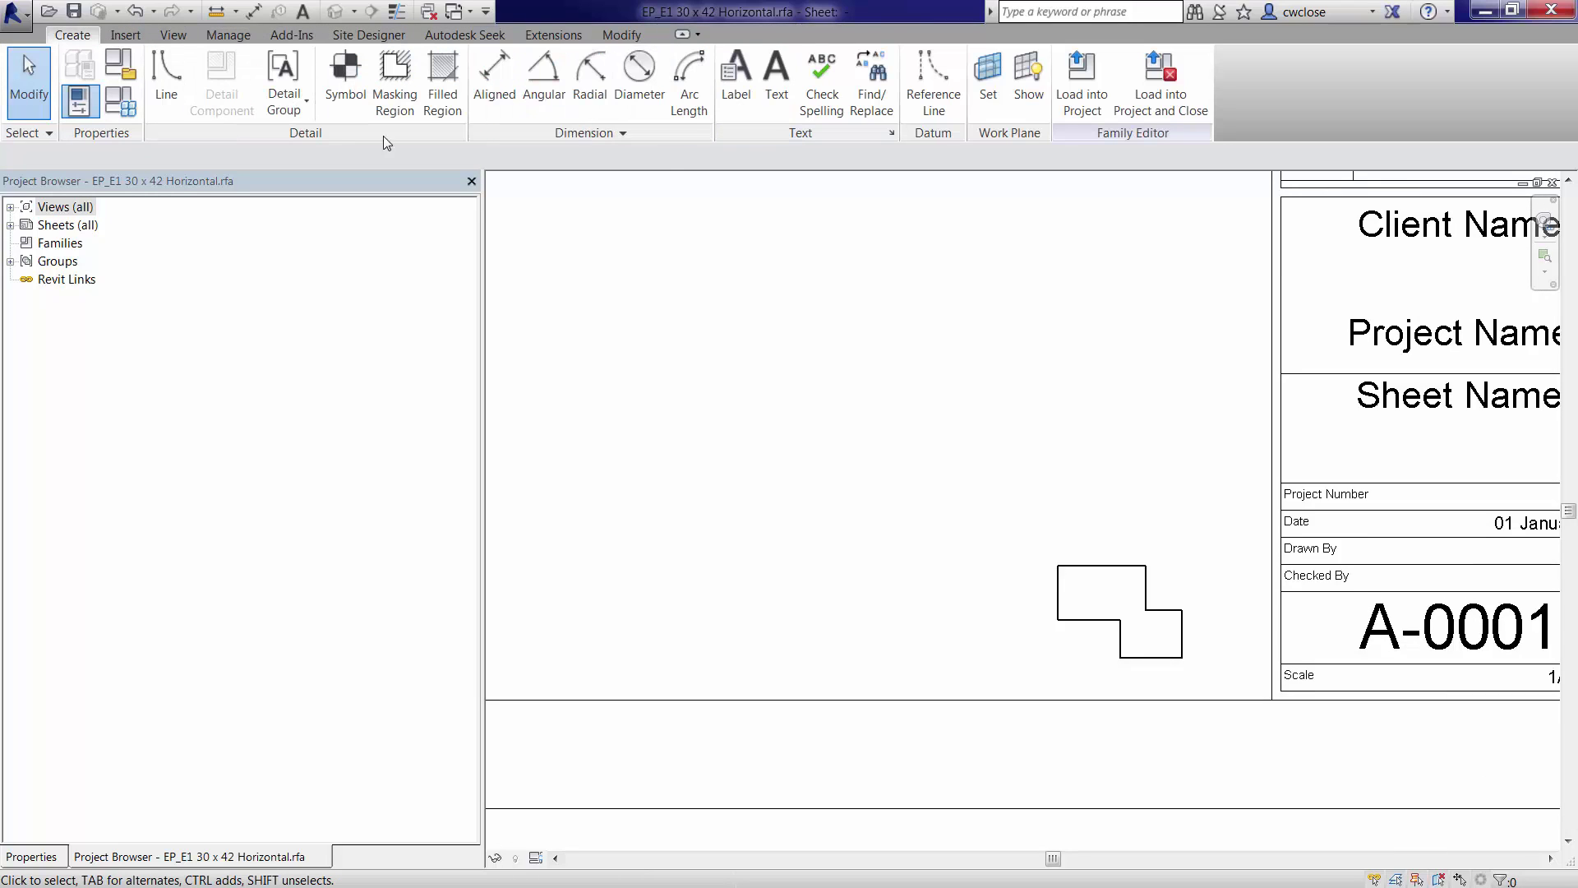
click(779, 102)
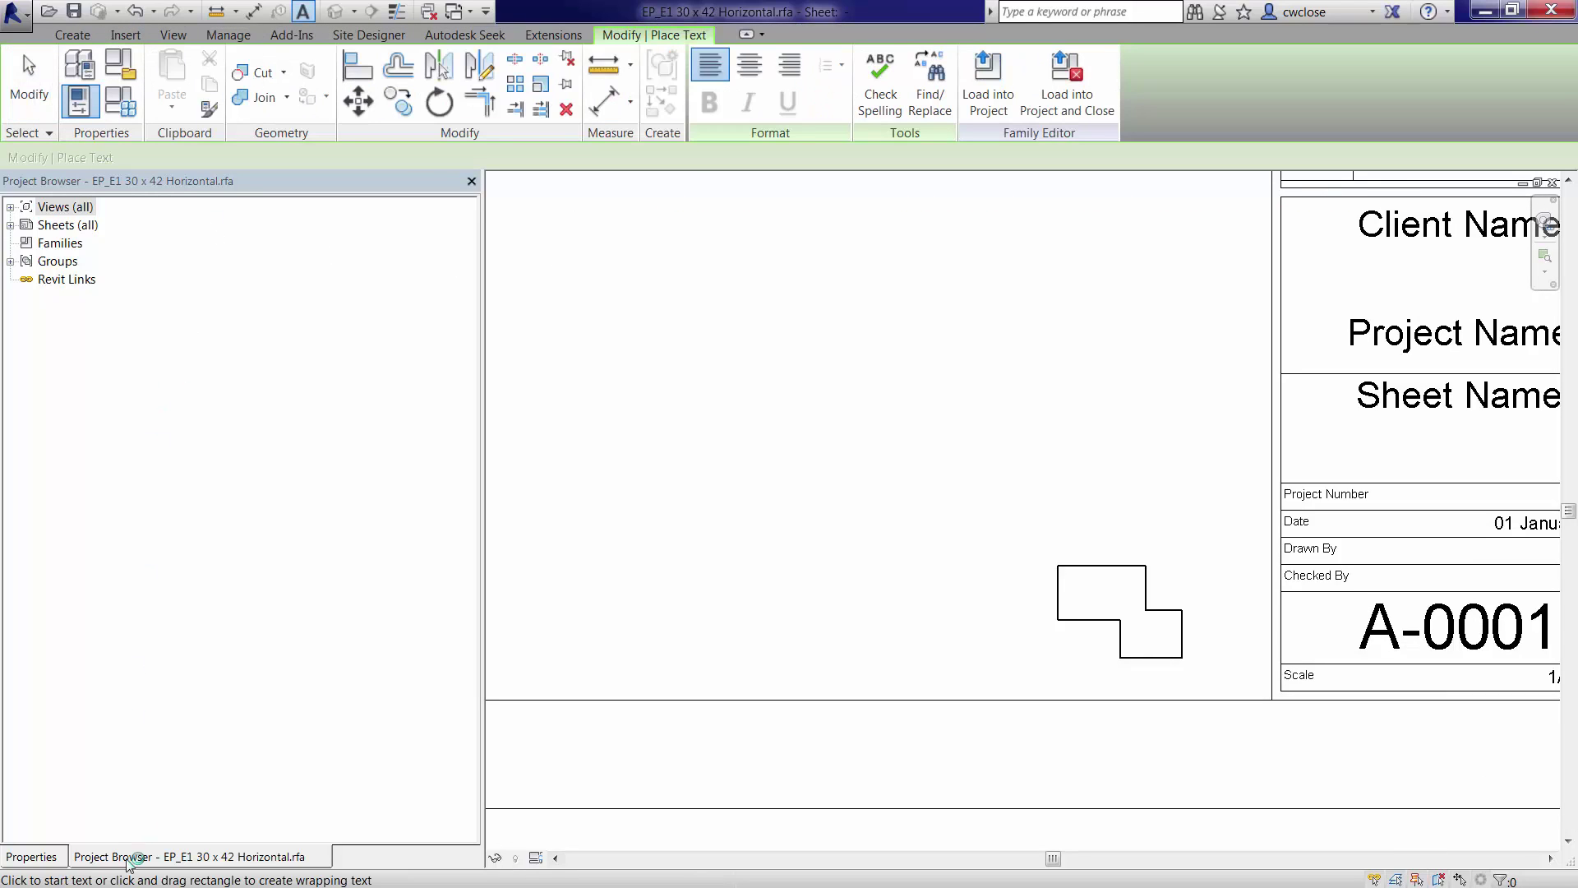
click(33, 856)
click(254, 251)
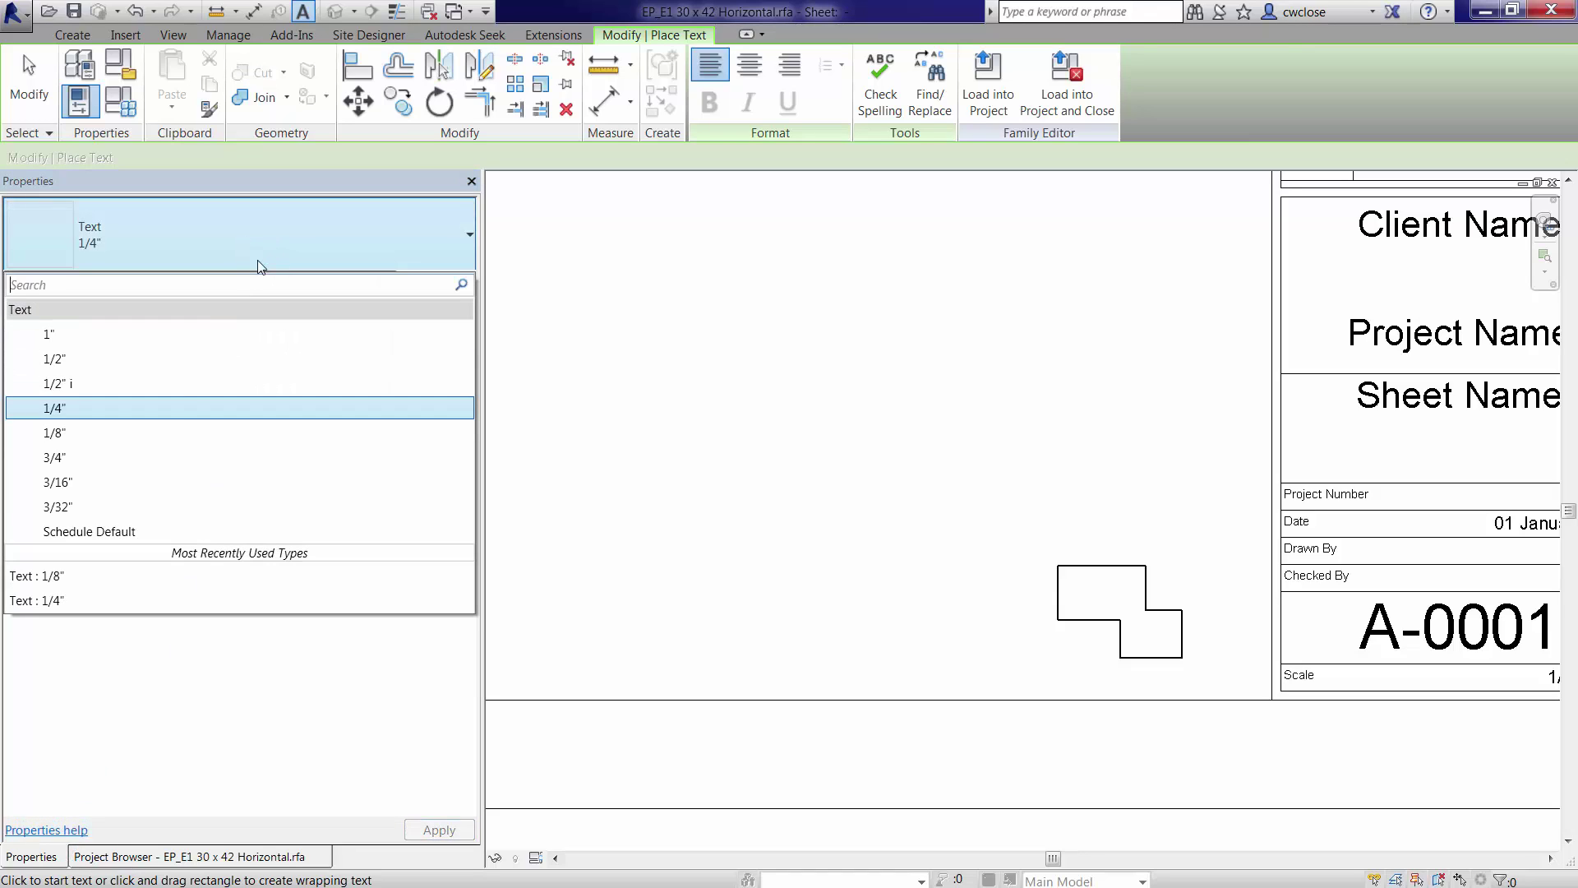
key(Return)
scroll(1077, 551, up, 2)
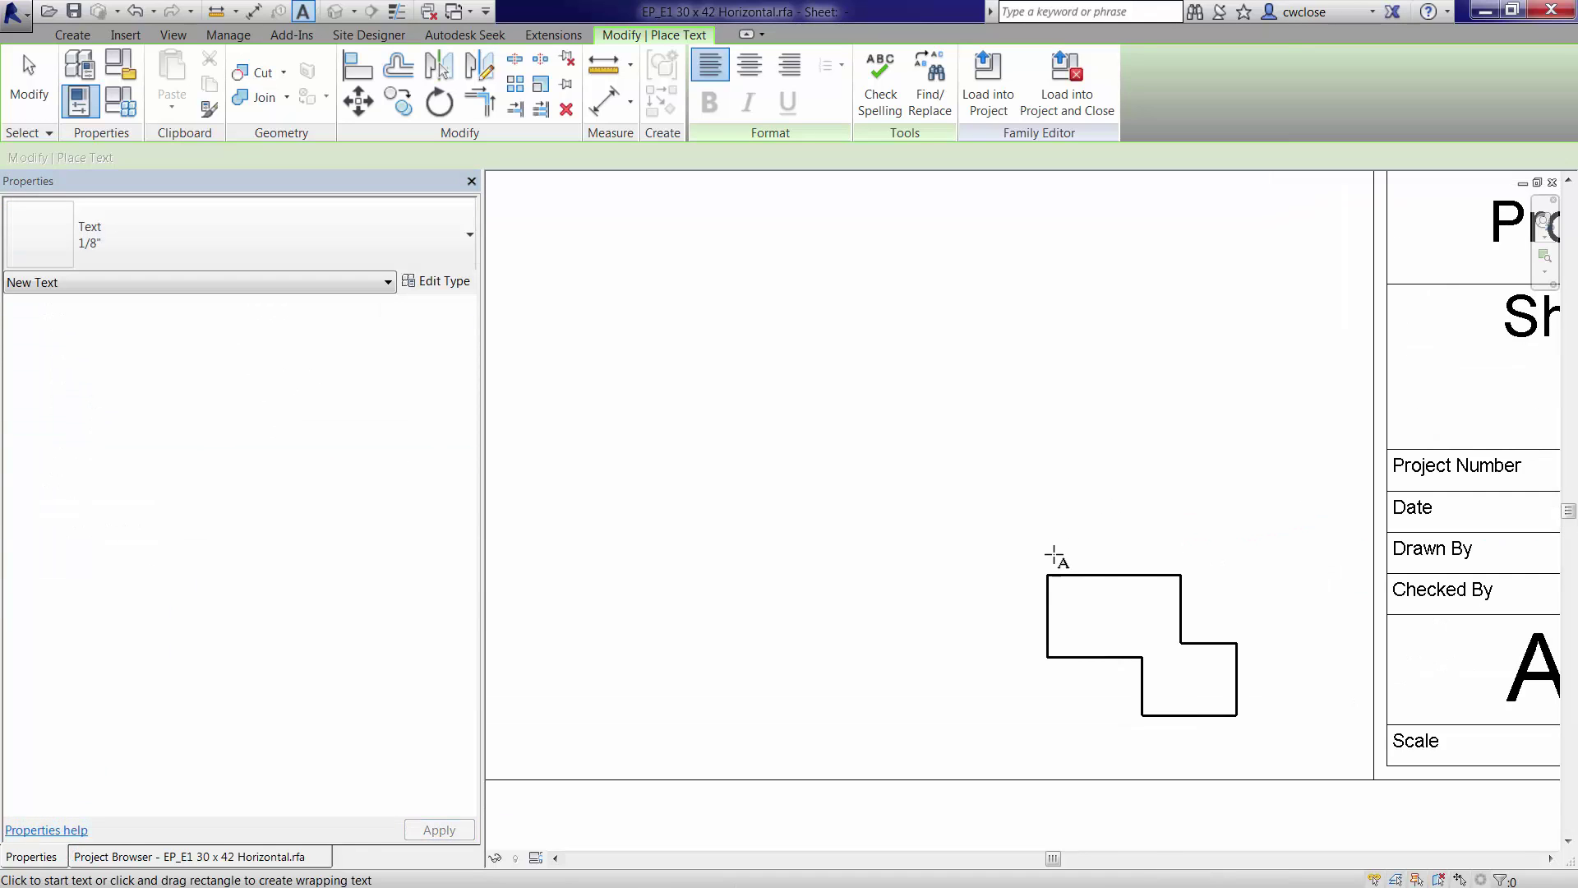
click(1052, 556)
text(ke)
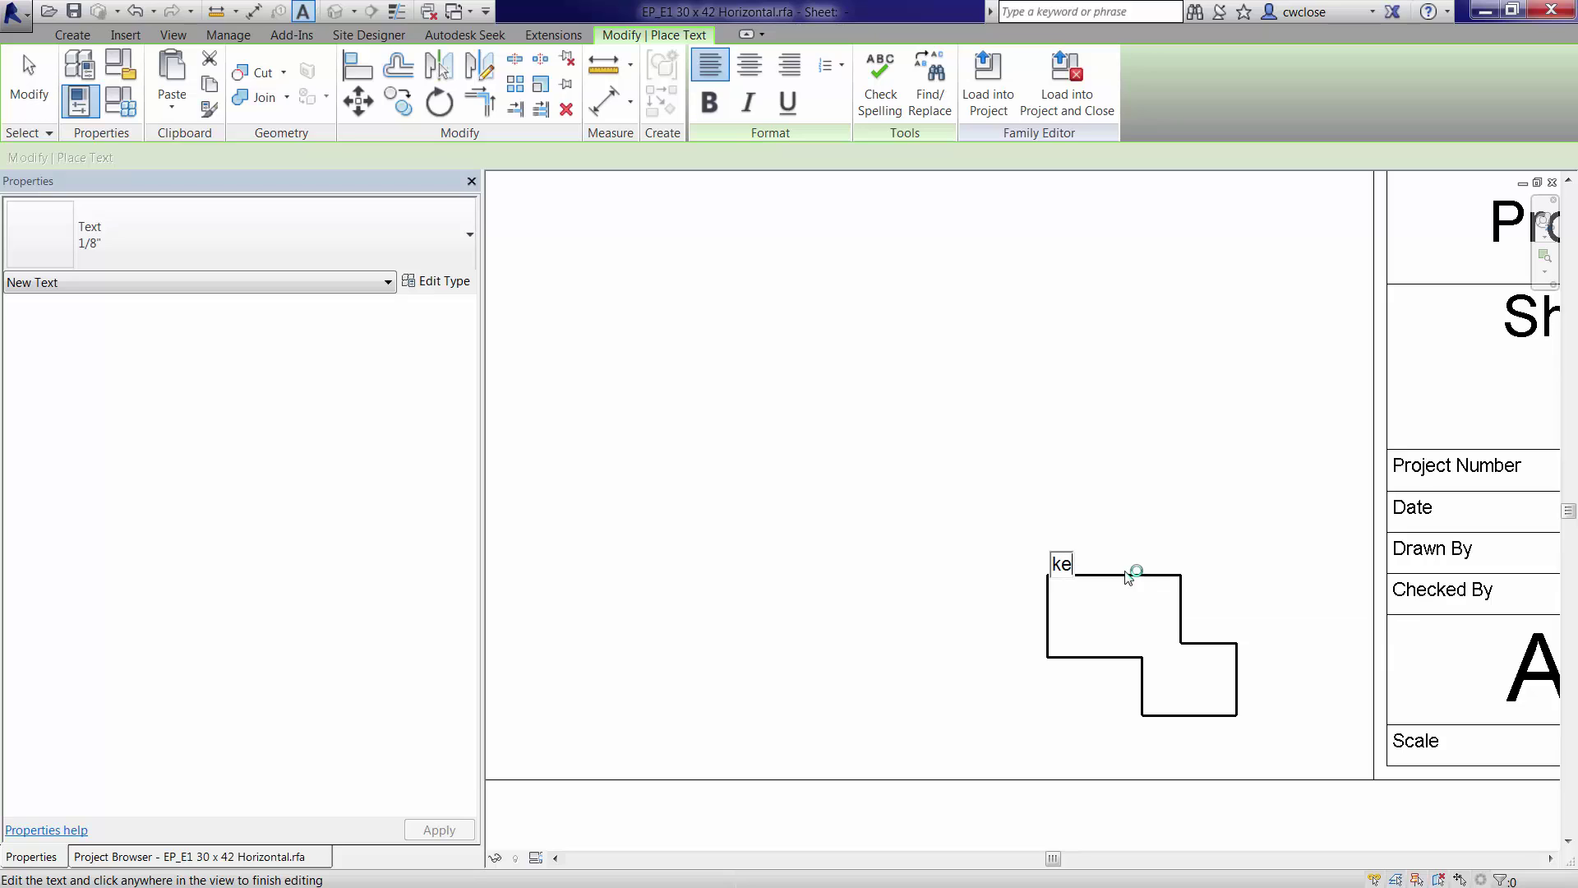
key(BackSpace)
key(BackSpace)
text(KEU)
key(BackSpace)
key(BackSpace)
text(EU)
key(BackSpace)
text(Y PLAN)
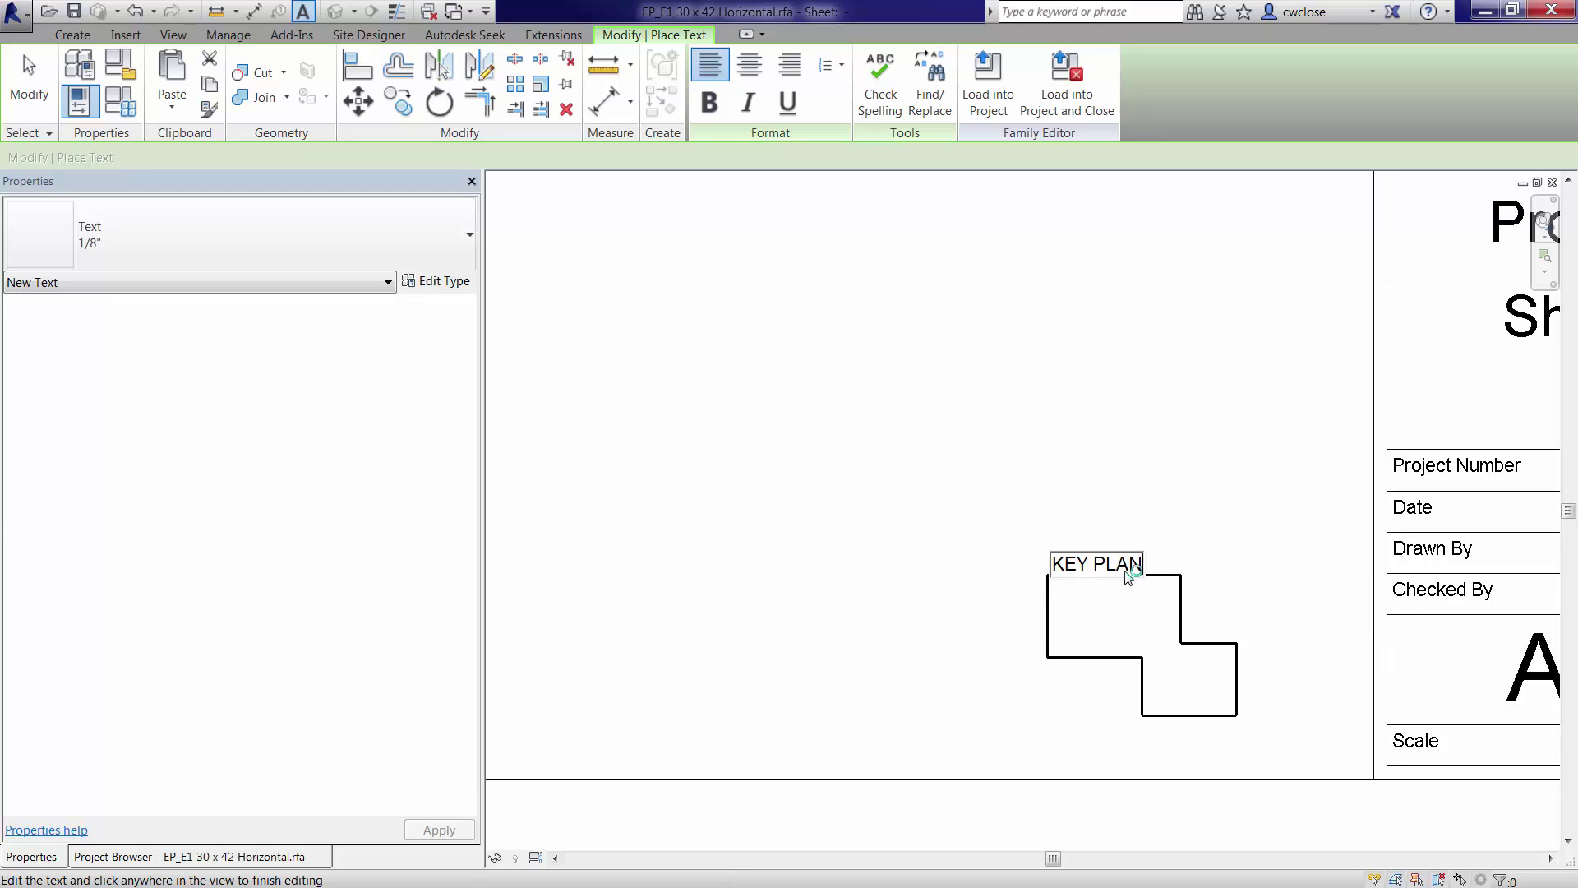
click(1084, 493)
- Move the KEY PLAN text slightly upward to leave a gap above the outline
drag(1039, 541, 1048, 537)
click(1144, 629)
scroll(1151, 633, up, 1)
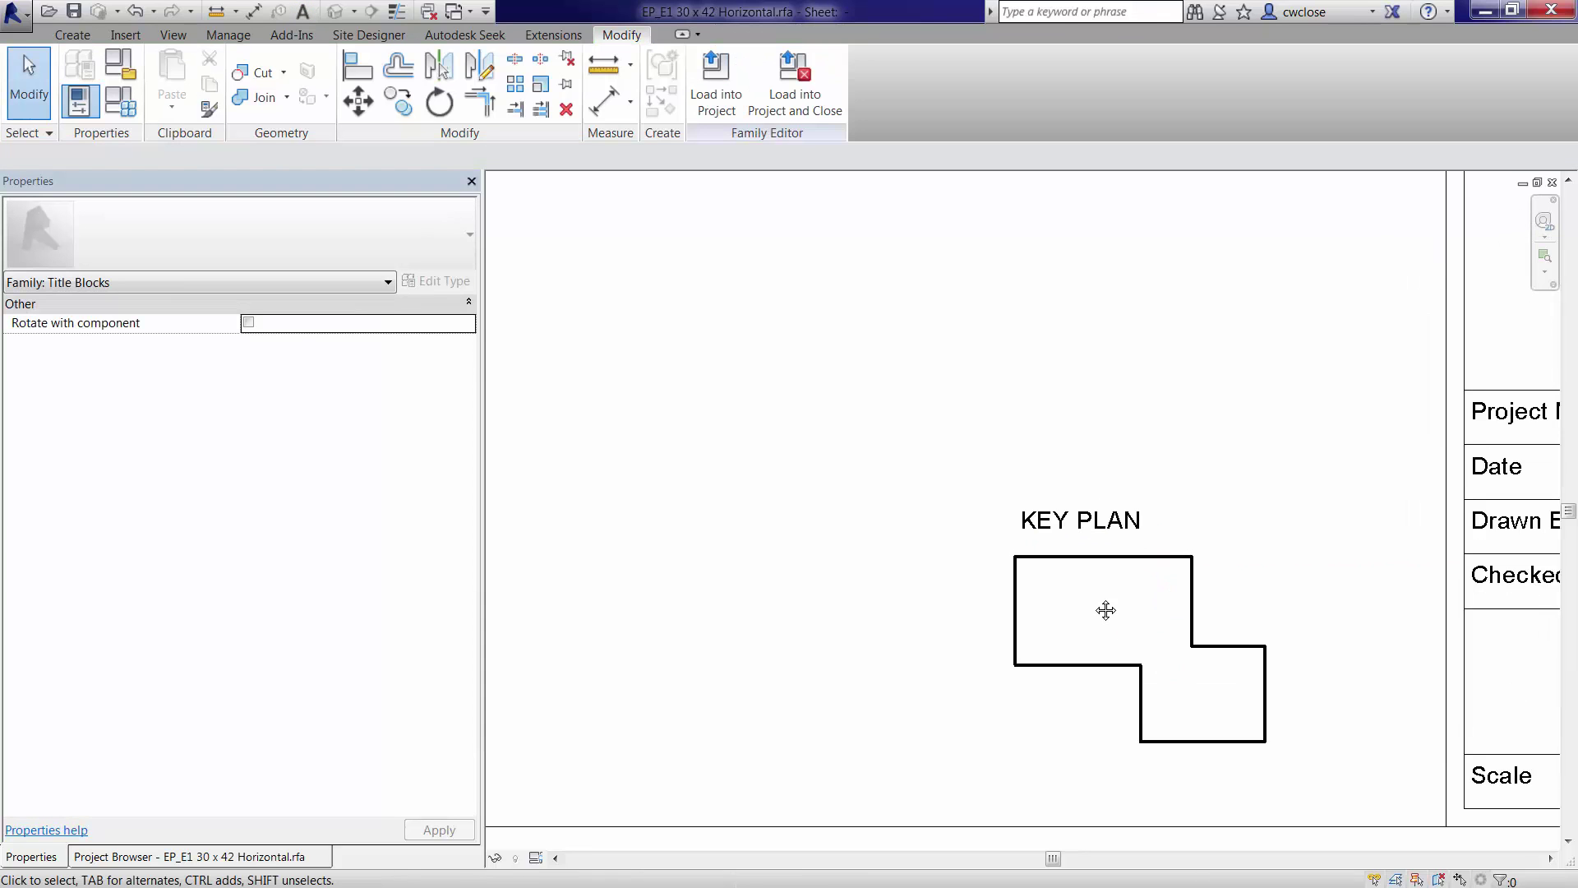
middle_drag(1104, 606, 1103, 604)
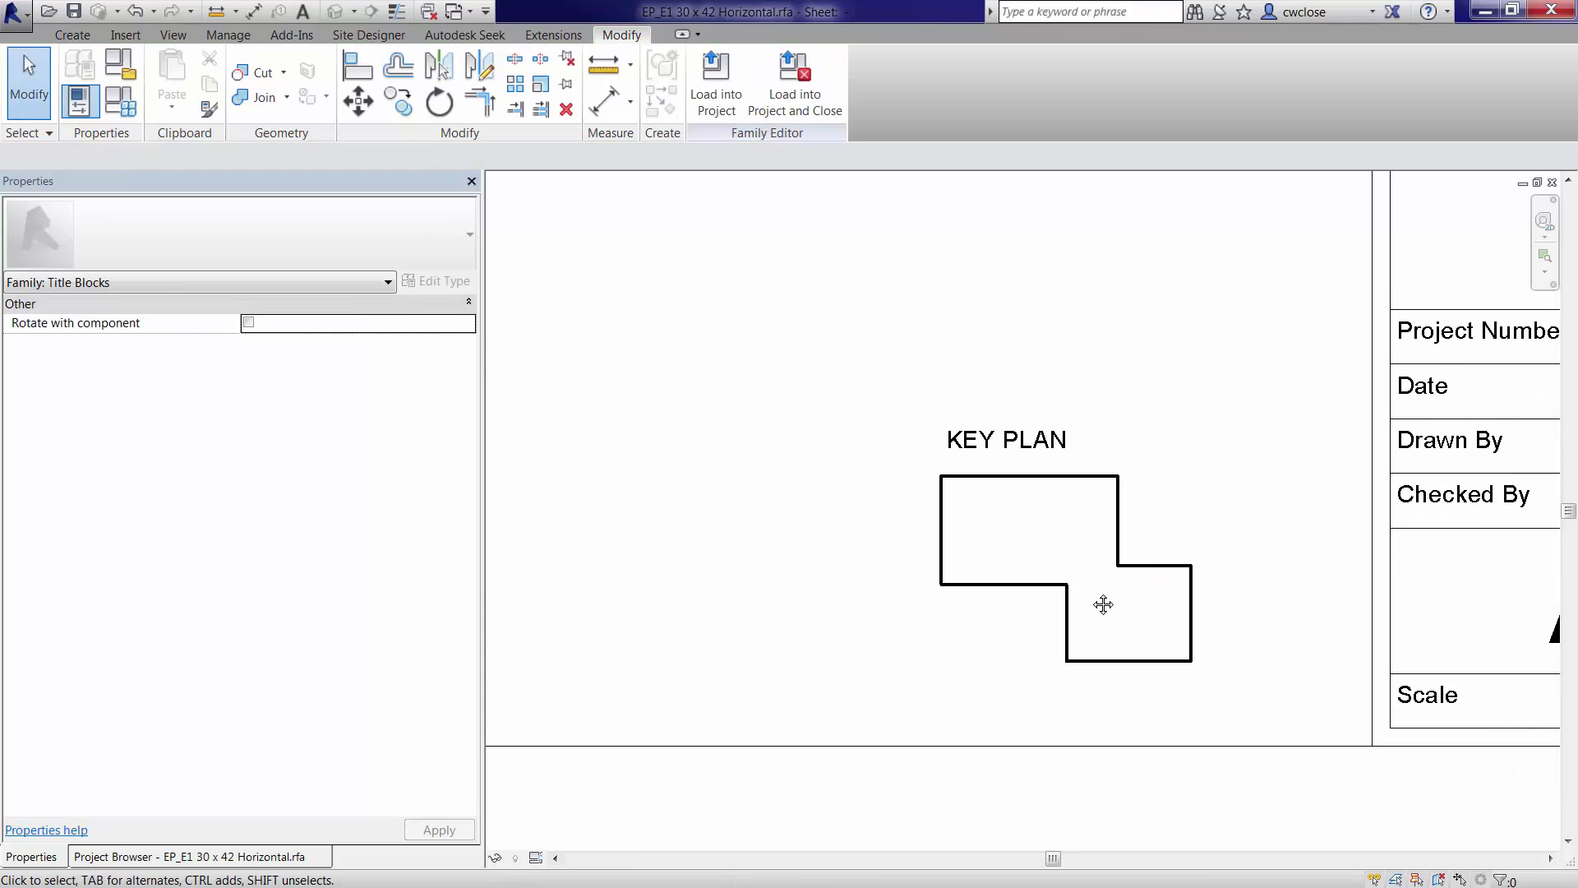
- Create a solid-fill rectangular filled region, about 1.2 by 0.75 inches, over the outline's upper-left block
click(73, 35)
click(443, 100)
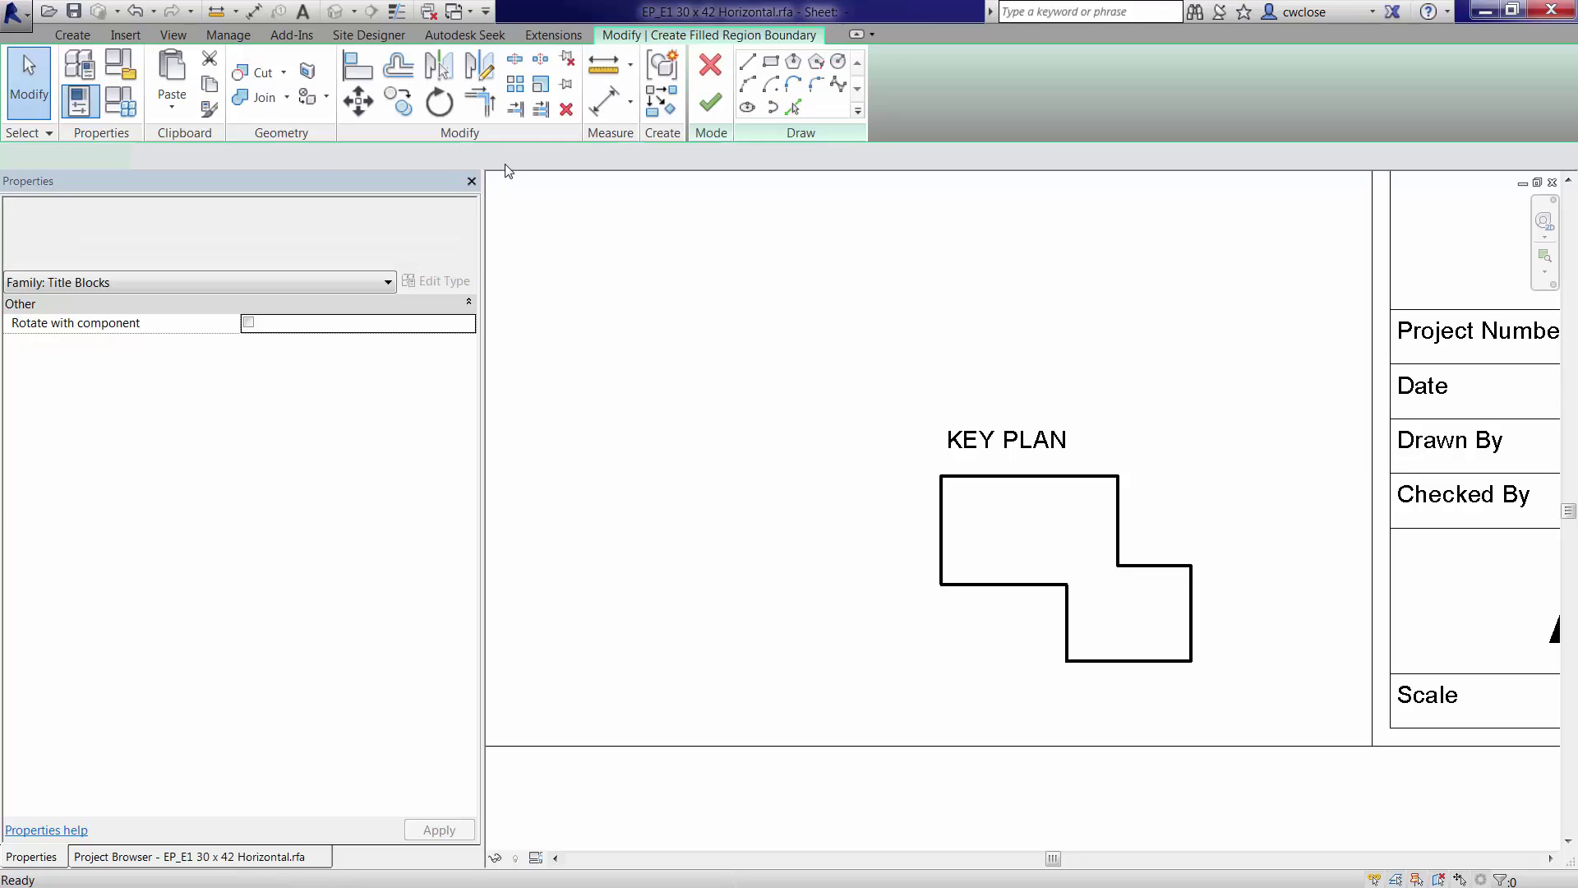
click(778, 70)
click(443, 280)
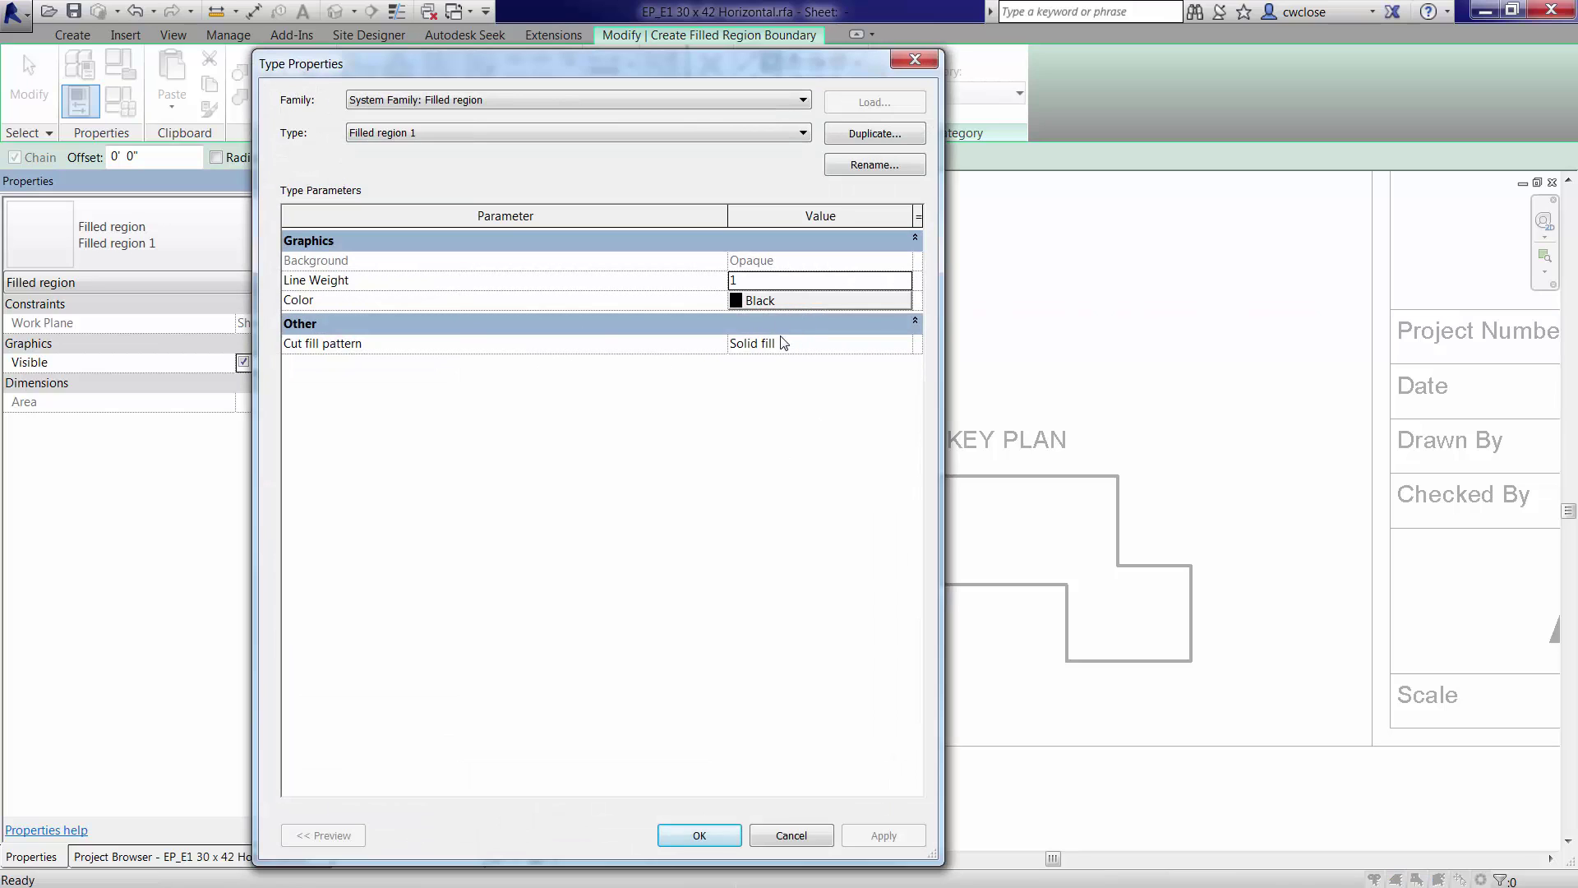
click(700, 835)
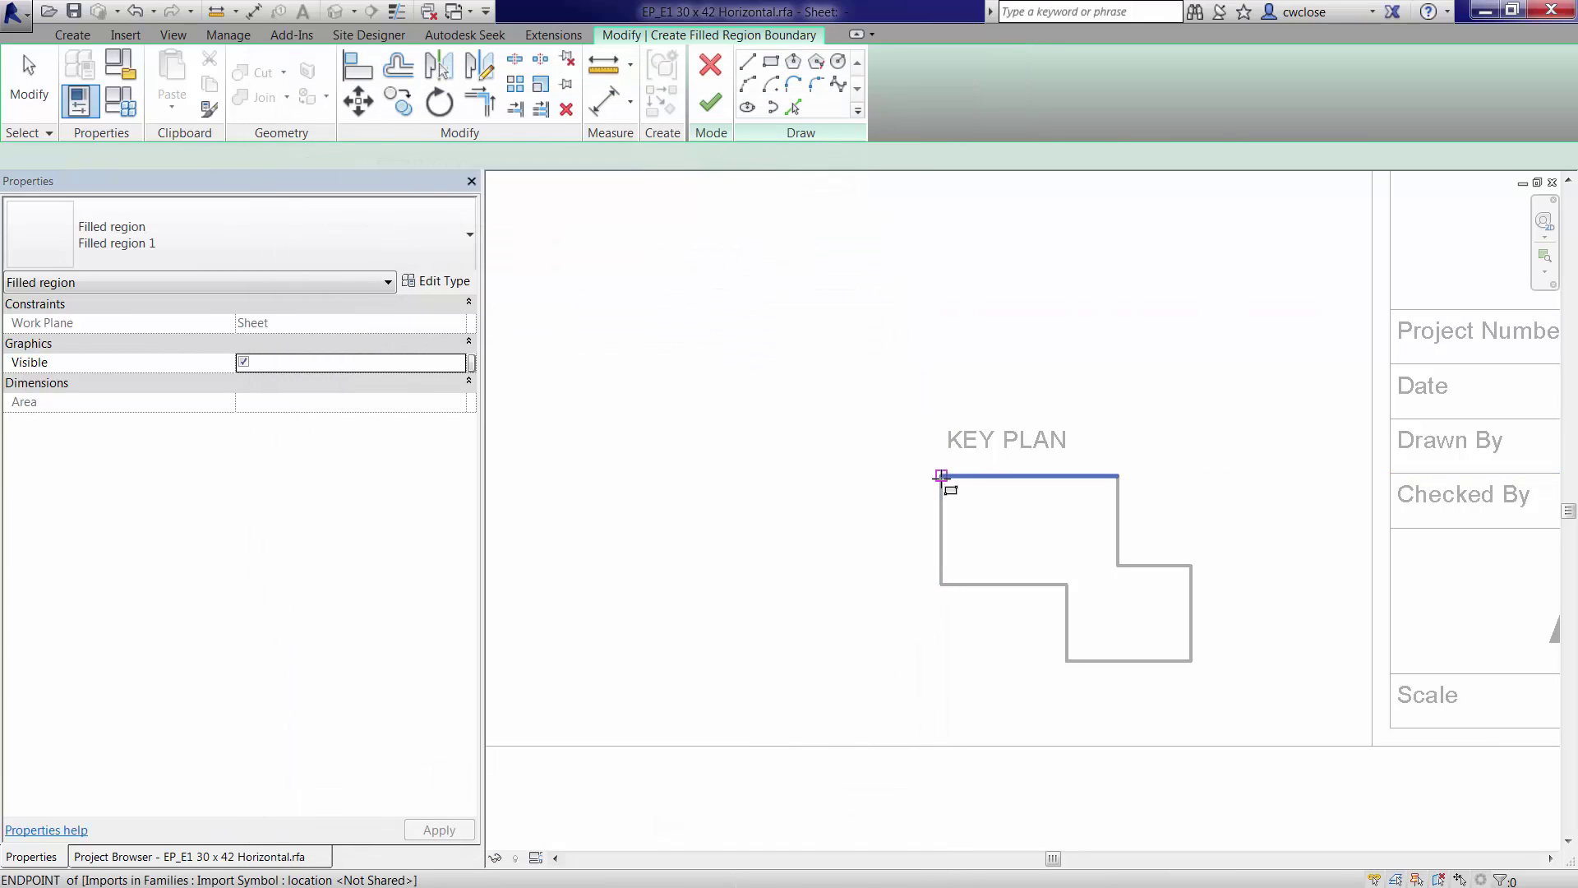
click(1076, 605)
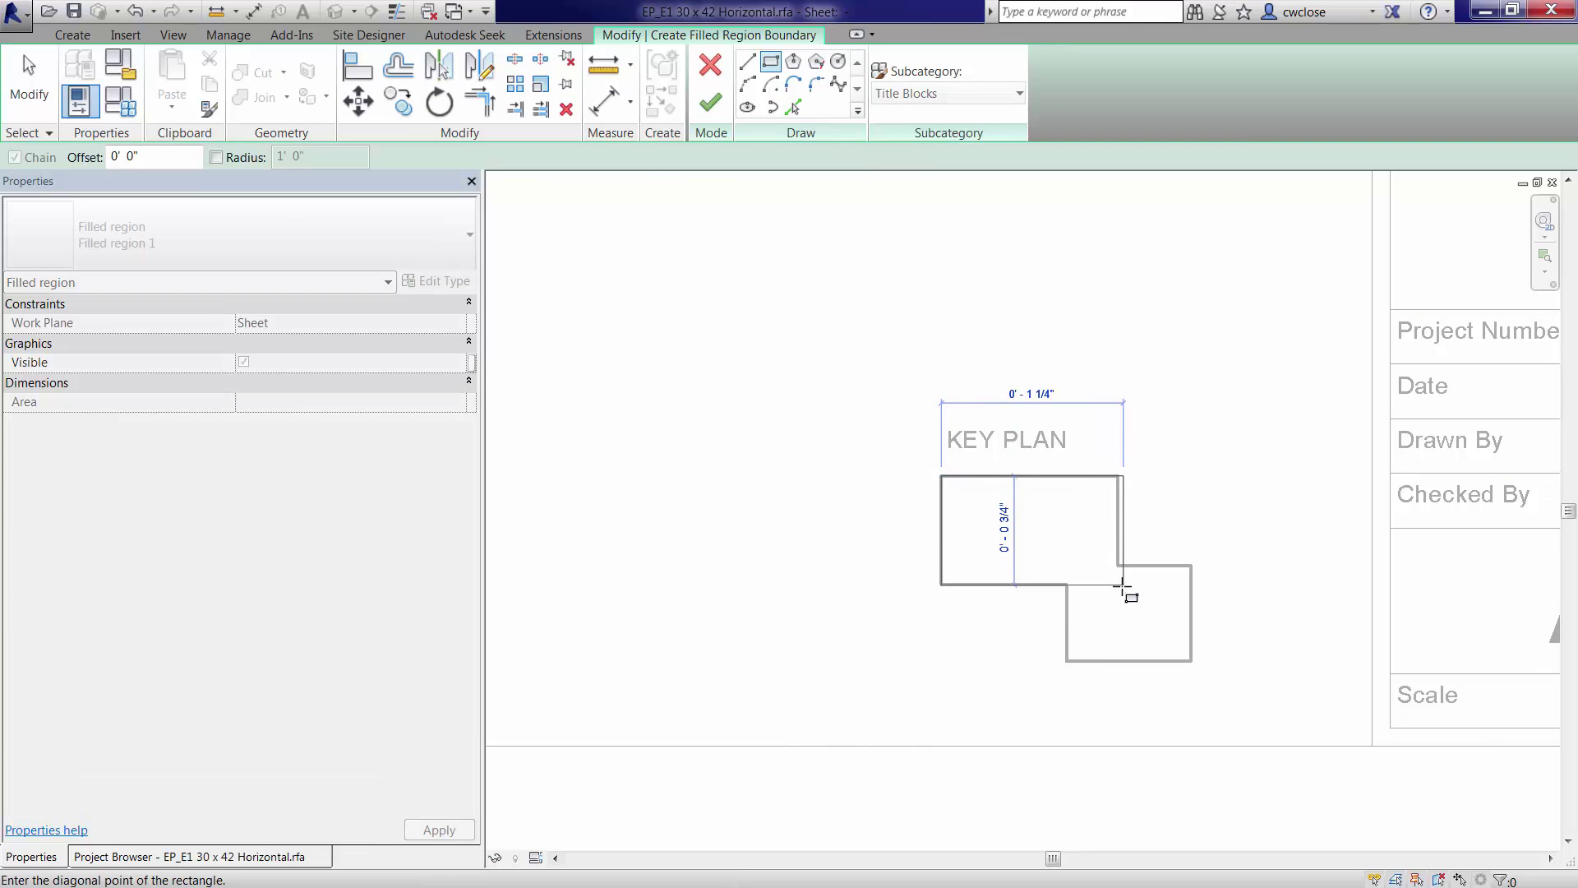
click(1118, 584)
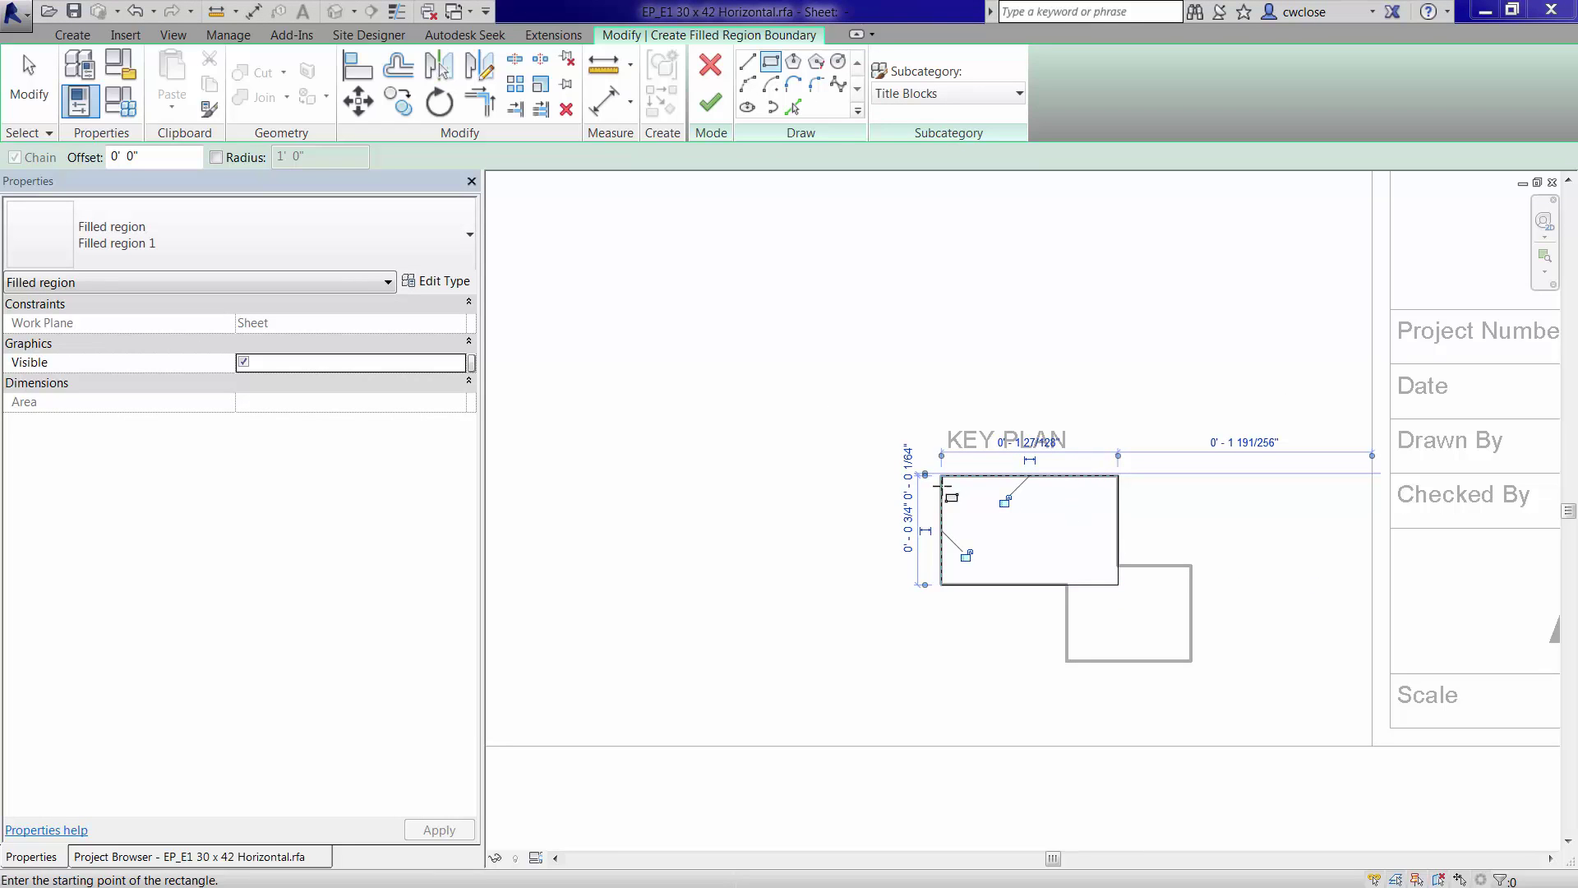
click(712, 102)
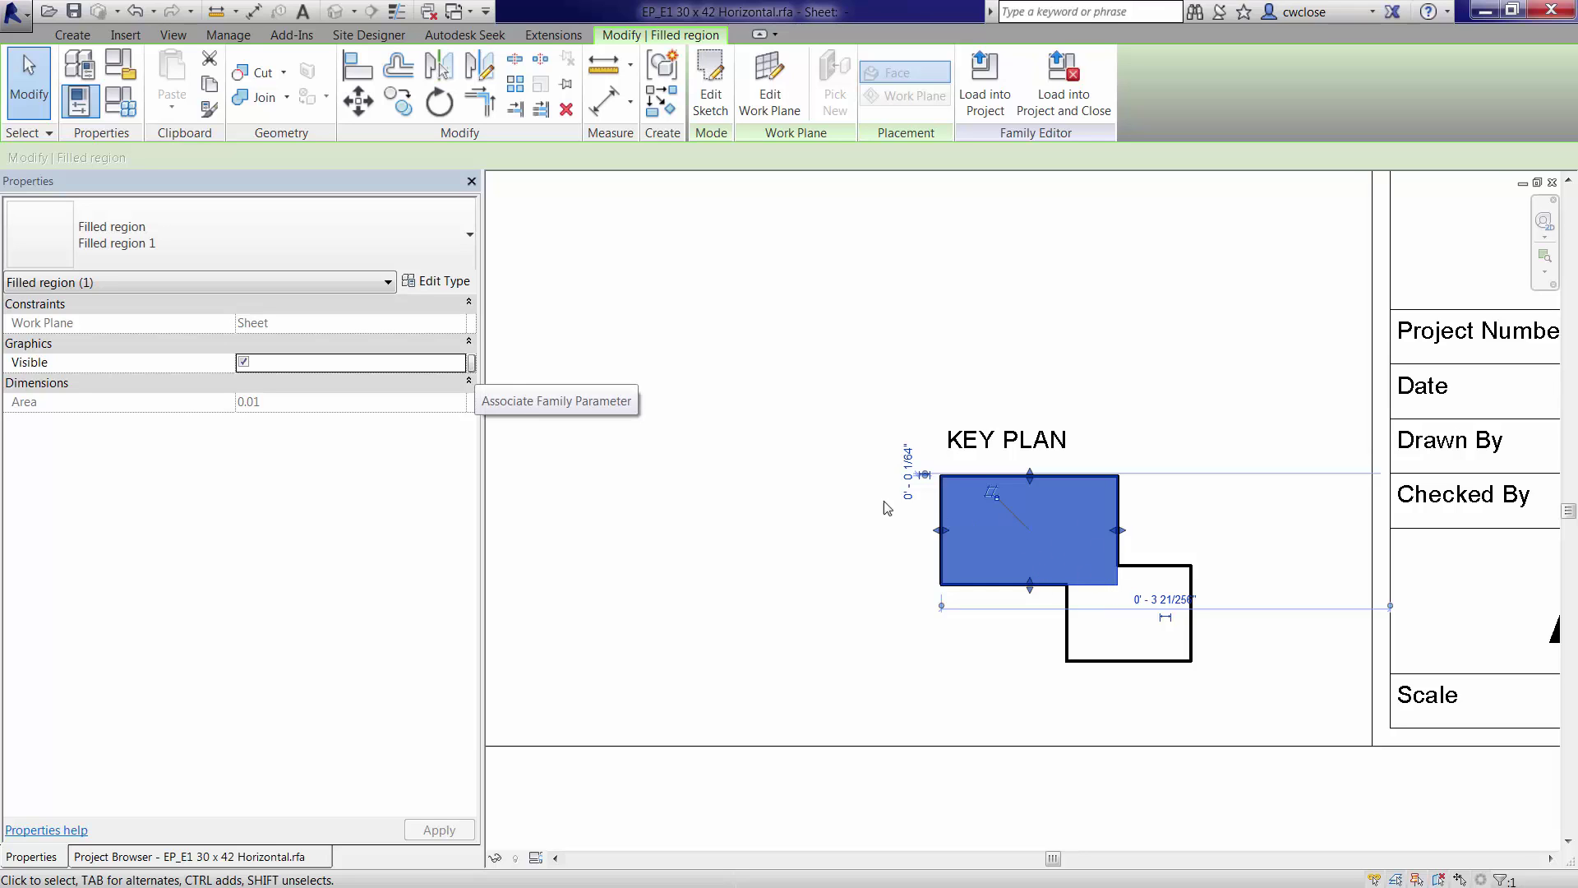
- Associate the filled region's visibility with a new instance parameter named "Area A"
click(511, 391)
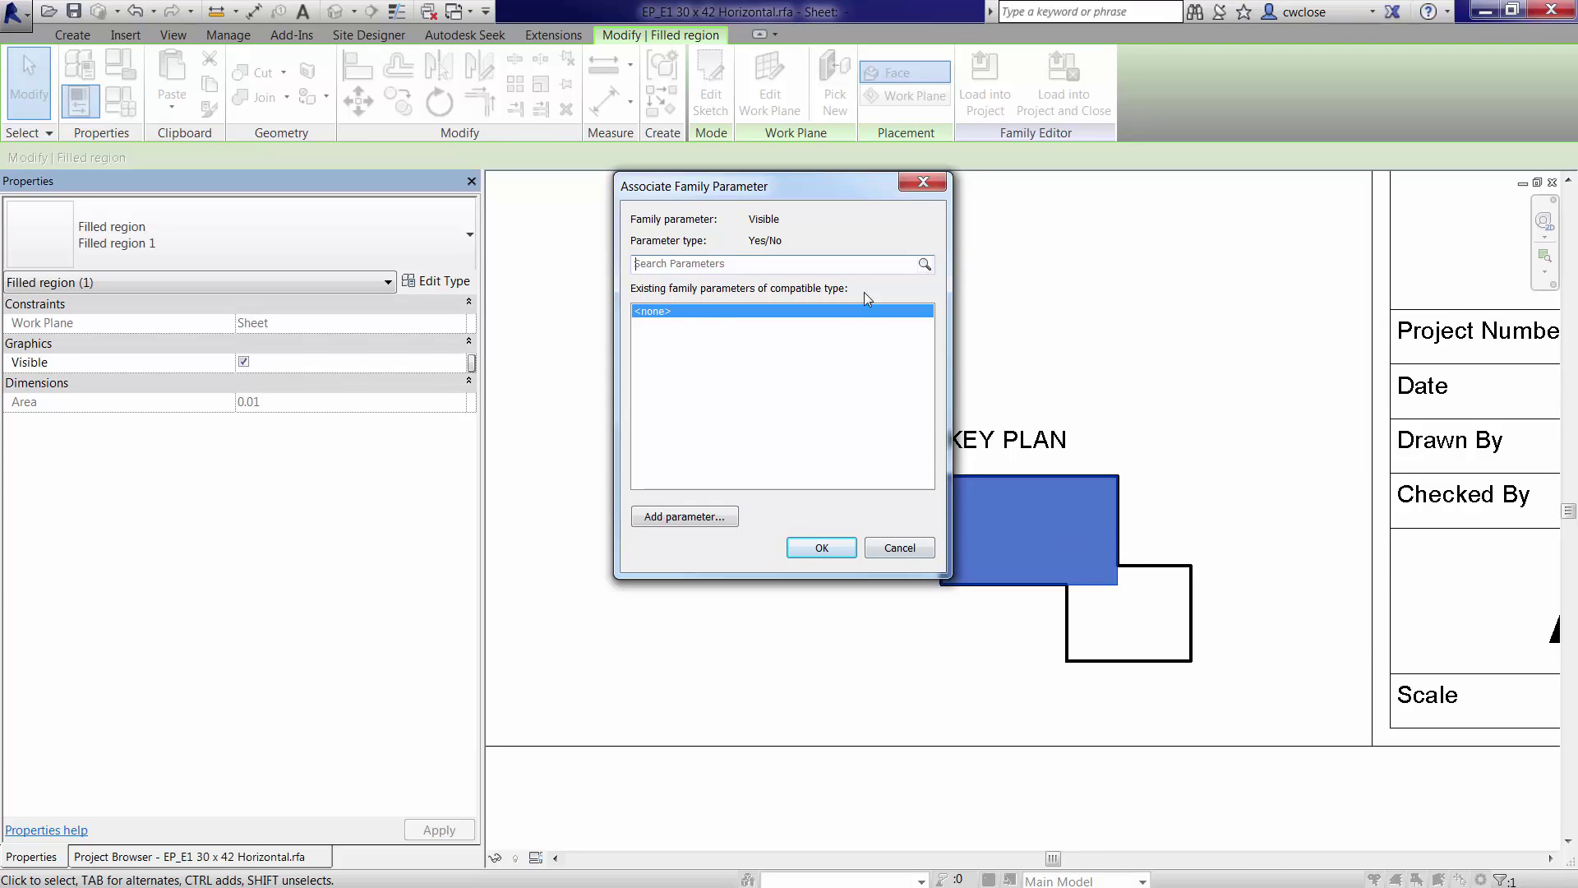
click(693, 517)
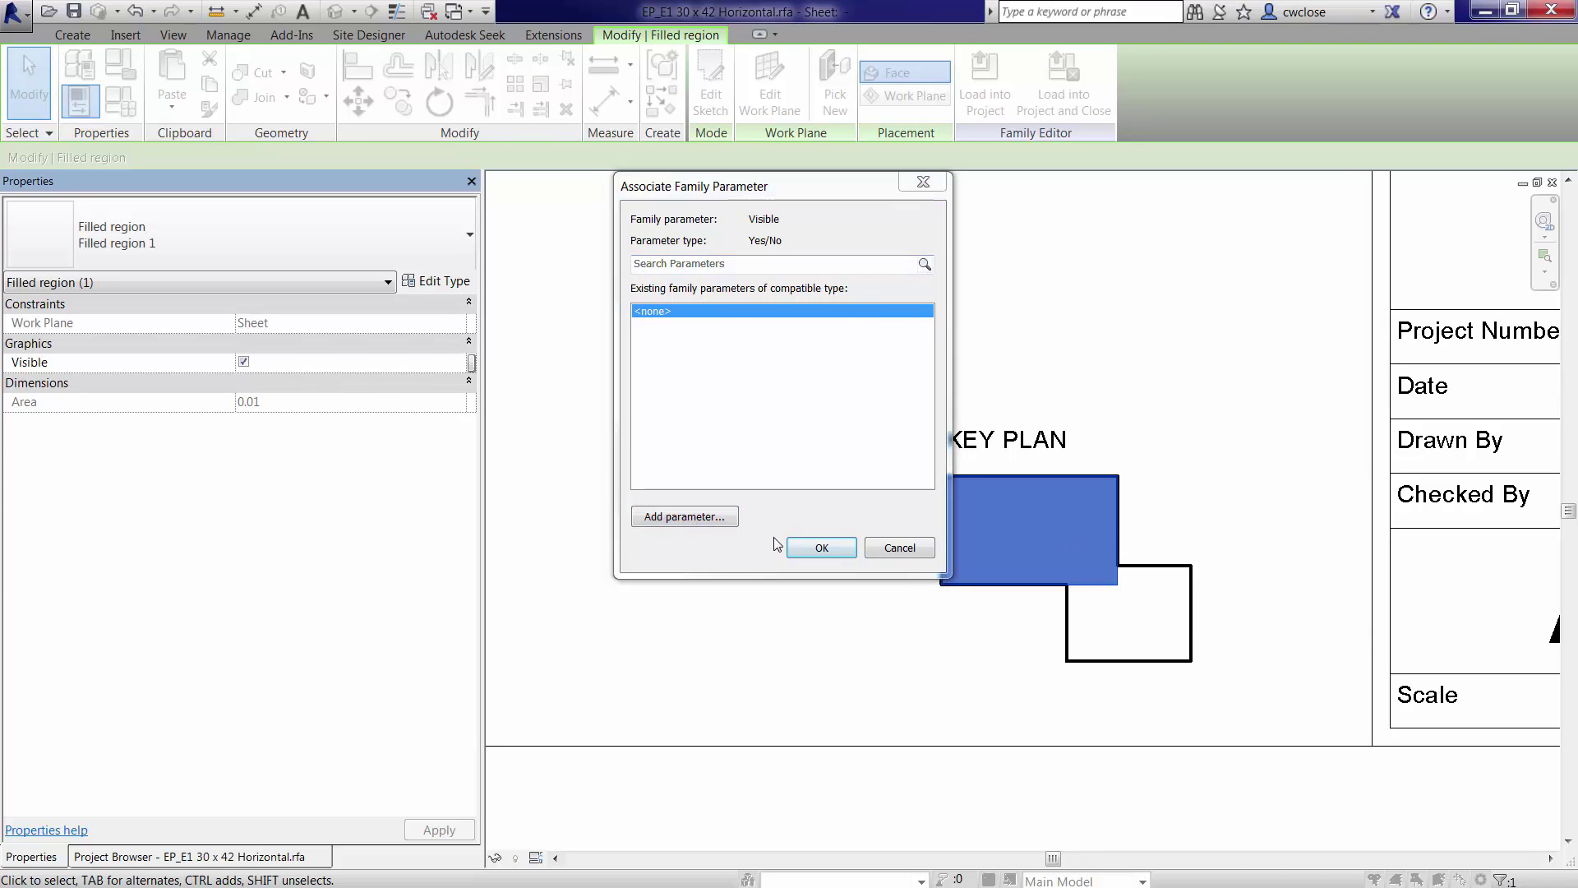
text(Area A)
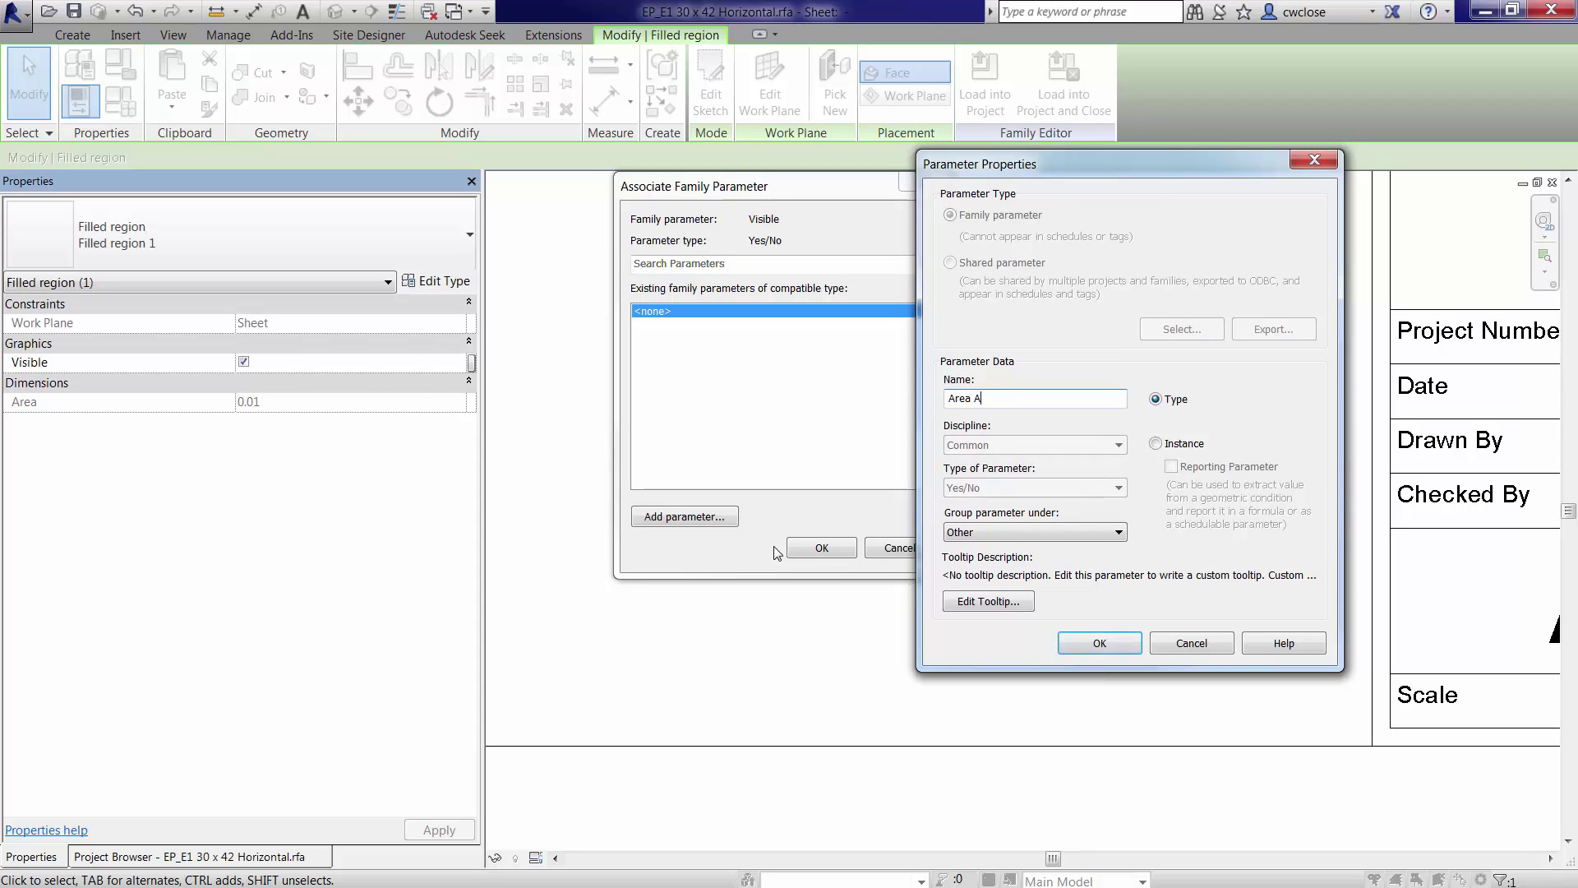
click(1168, 447)
click(1116, 644)
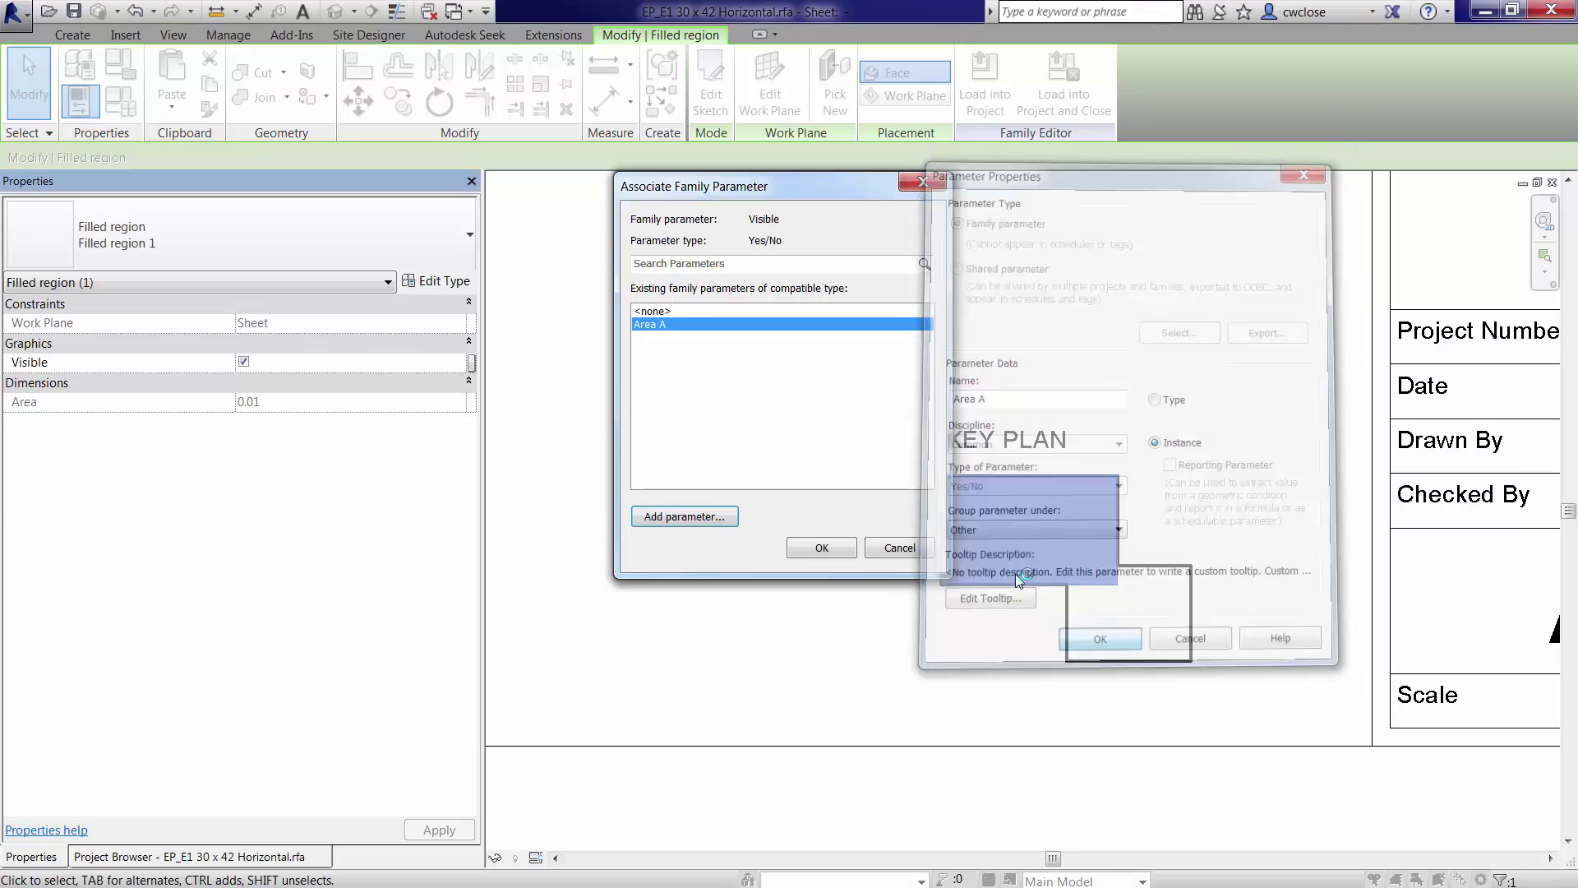
click(824, 549)
click(1079, 627)
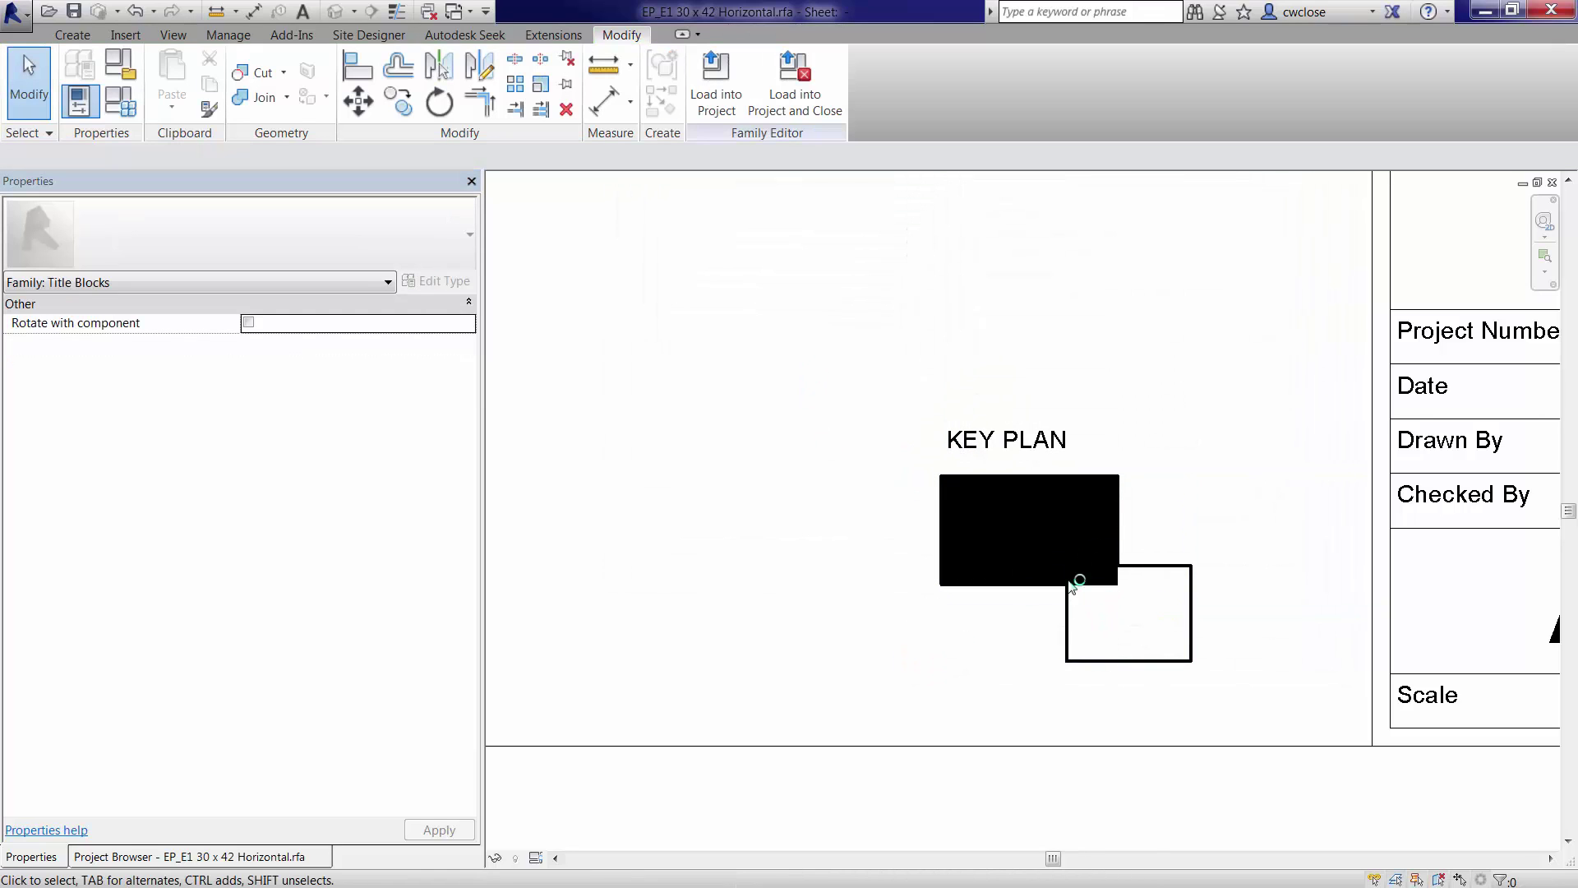
- Sketch a rectangular filled region boundary, about 0.86 by 0.66 inches, corner to corner over the outline's lower-right block
middle_drag(1108, 611, 1100, 607)
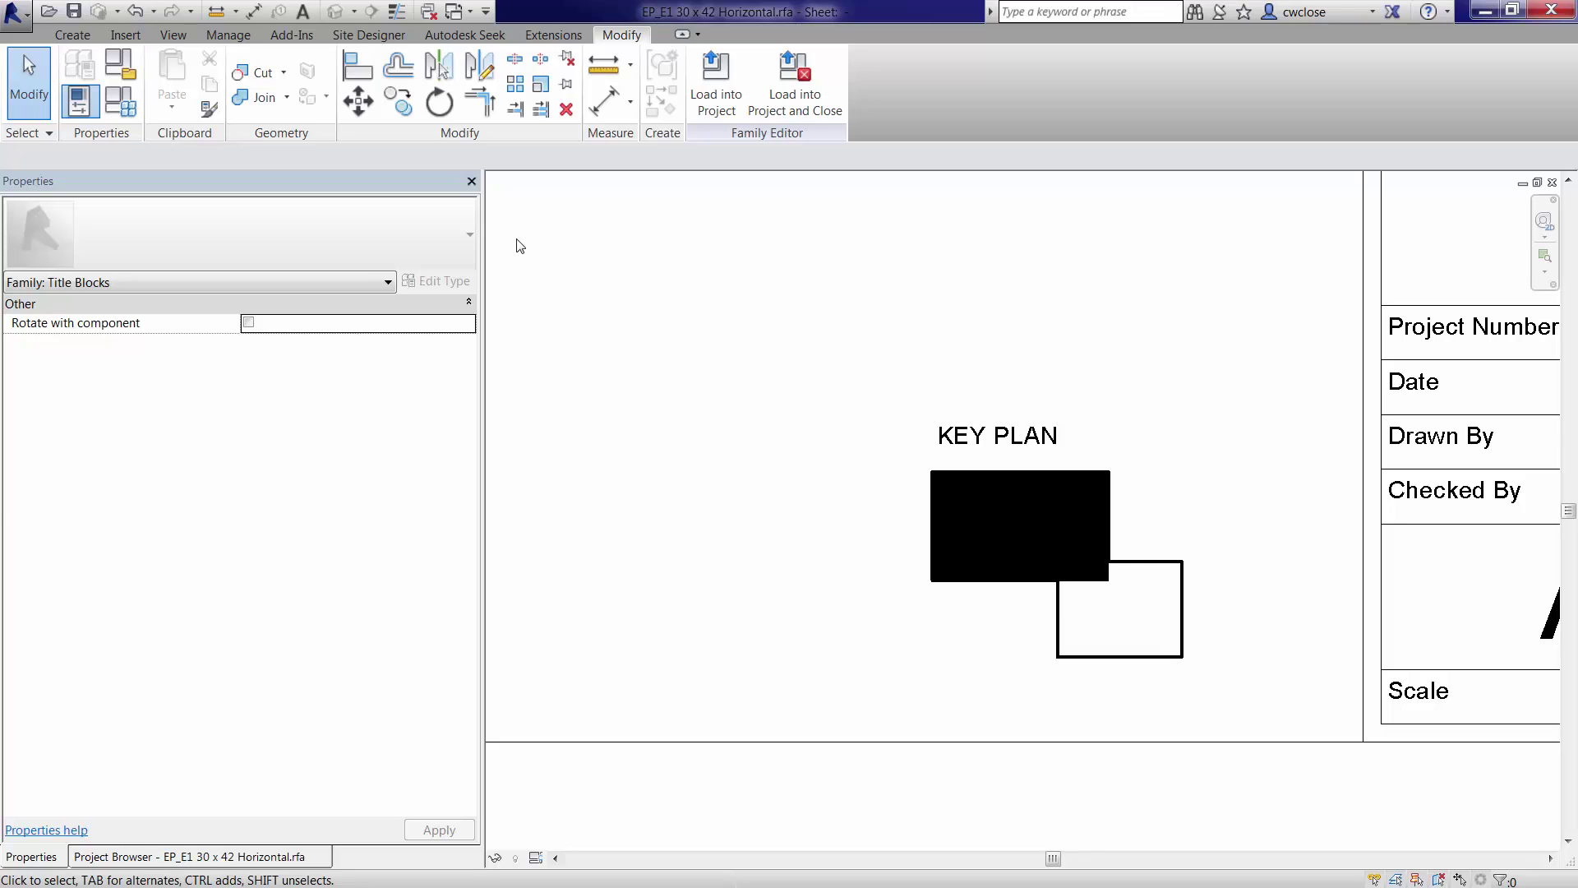
click(73, 34)
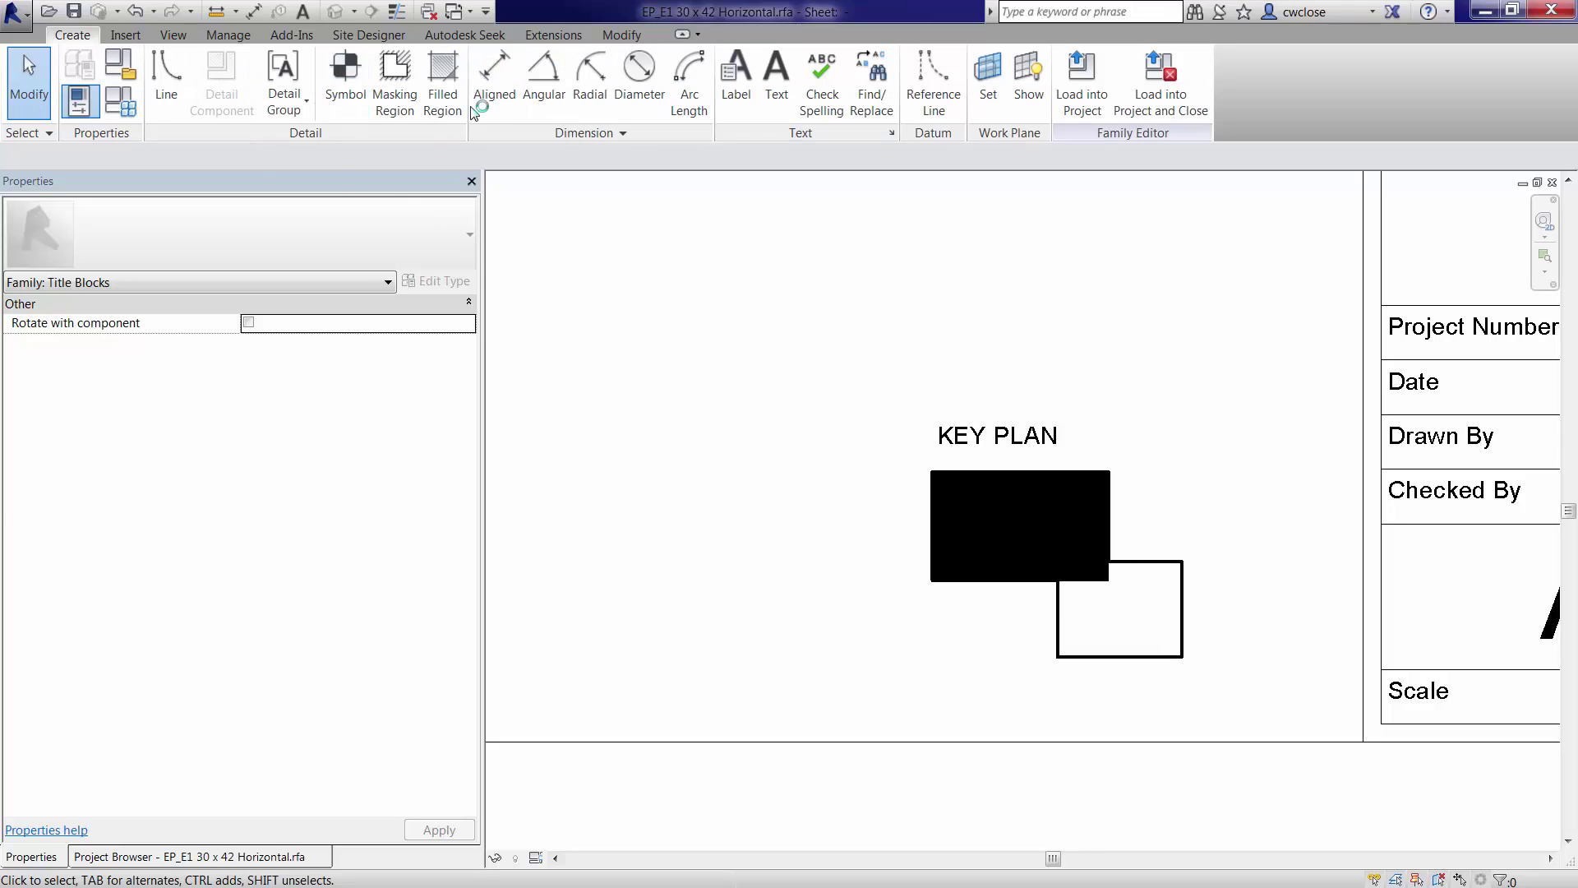
click(458, 97)
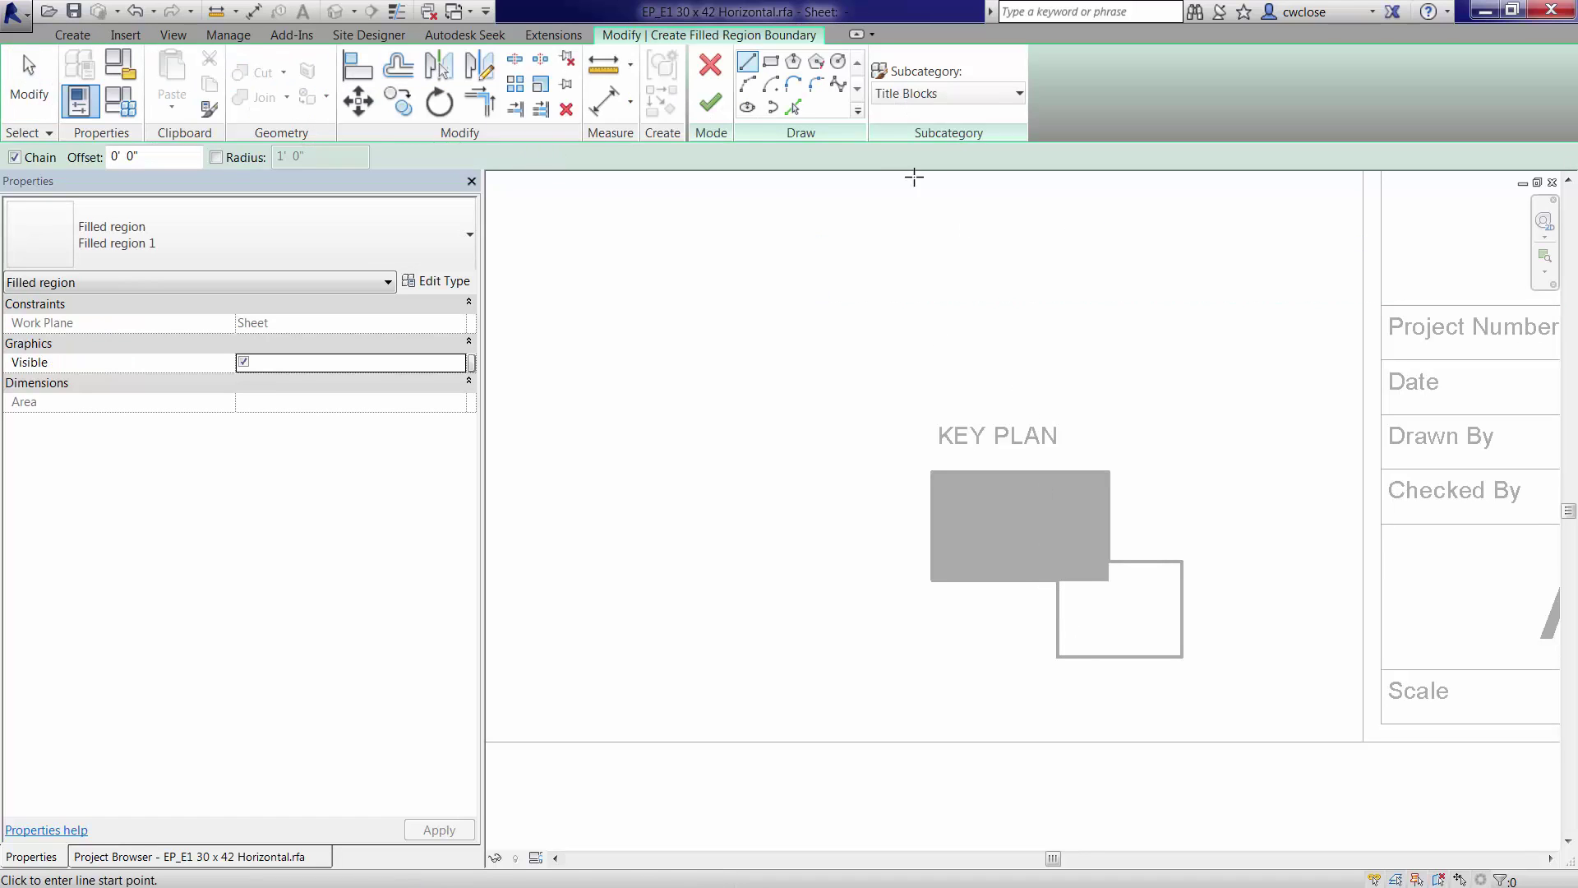
click(770, 62)
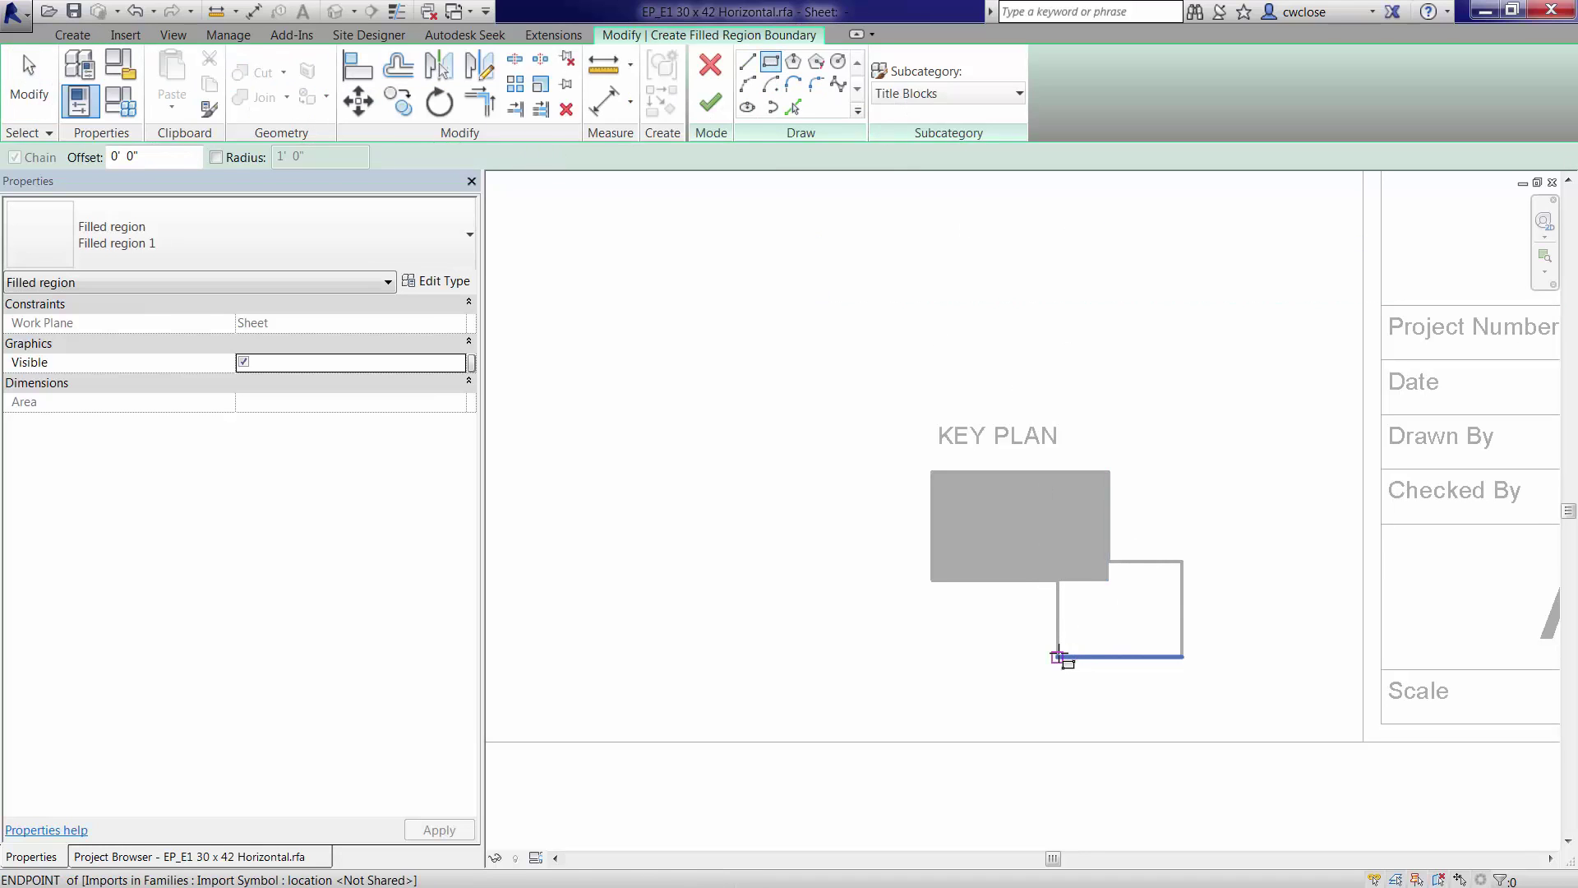
click(1058, 657)
click(1183, 562)
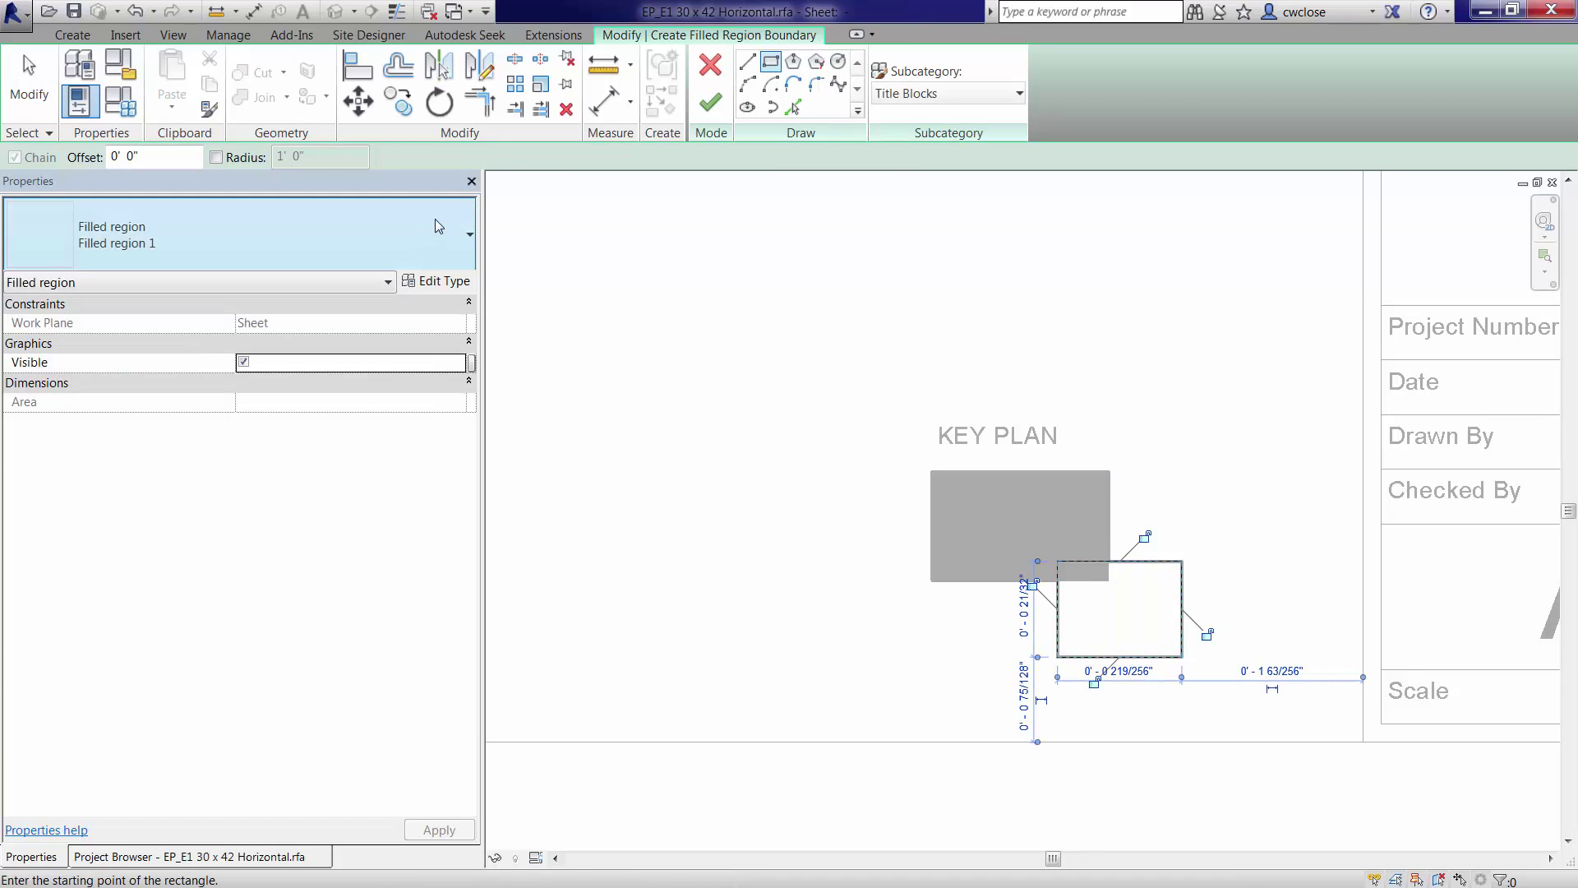
- Associate the new region's visibility with a new instance parameter named "Area B" and finish the filled region
click(471, 363)
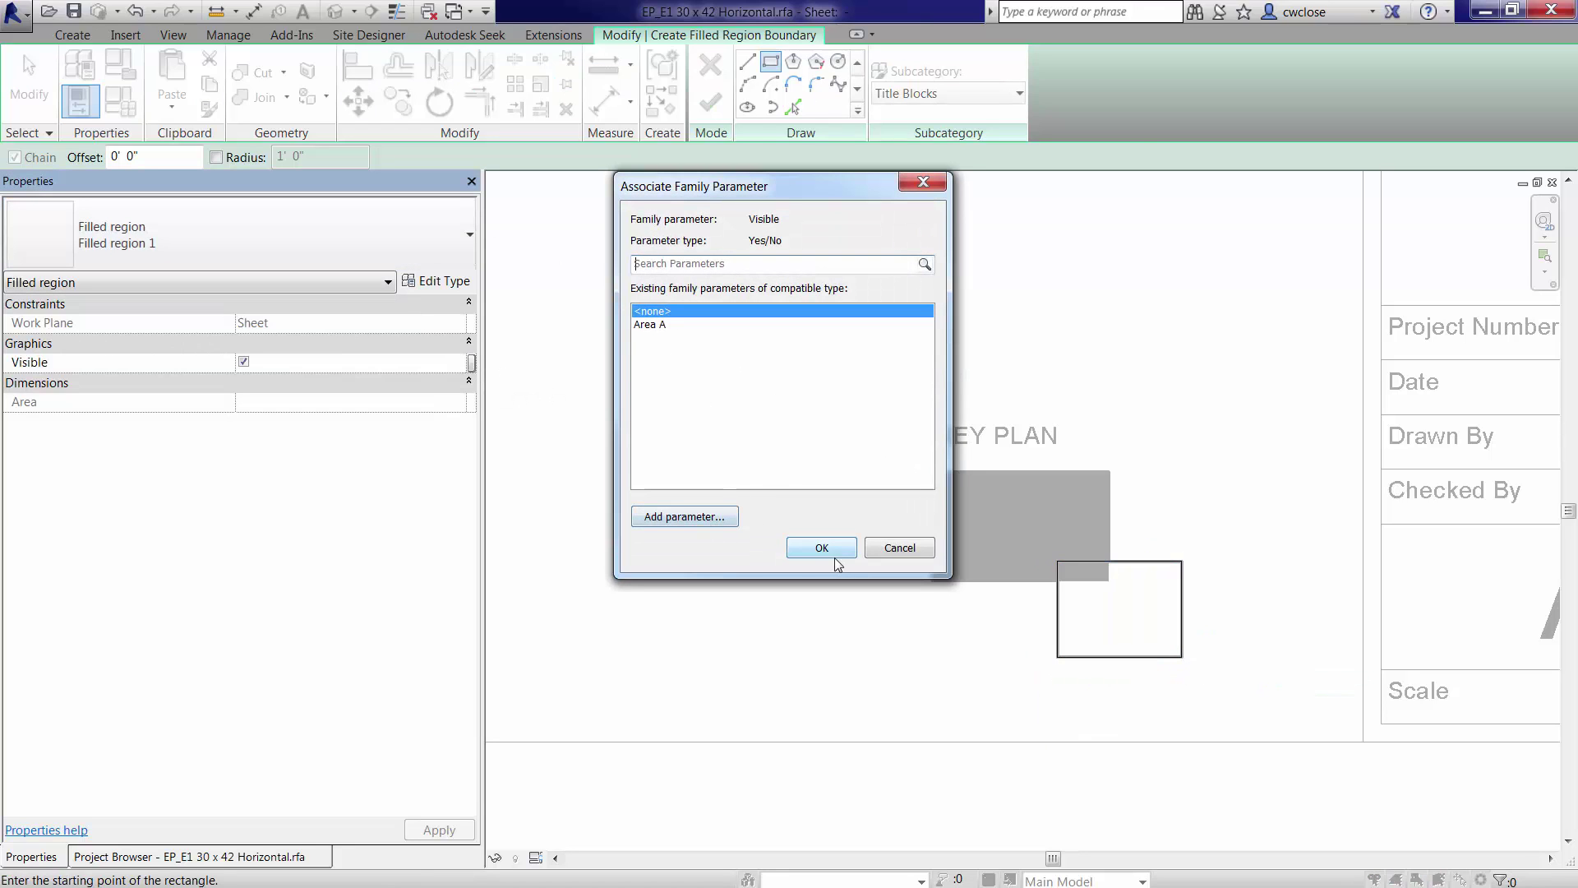
click(722, 518)
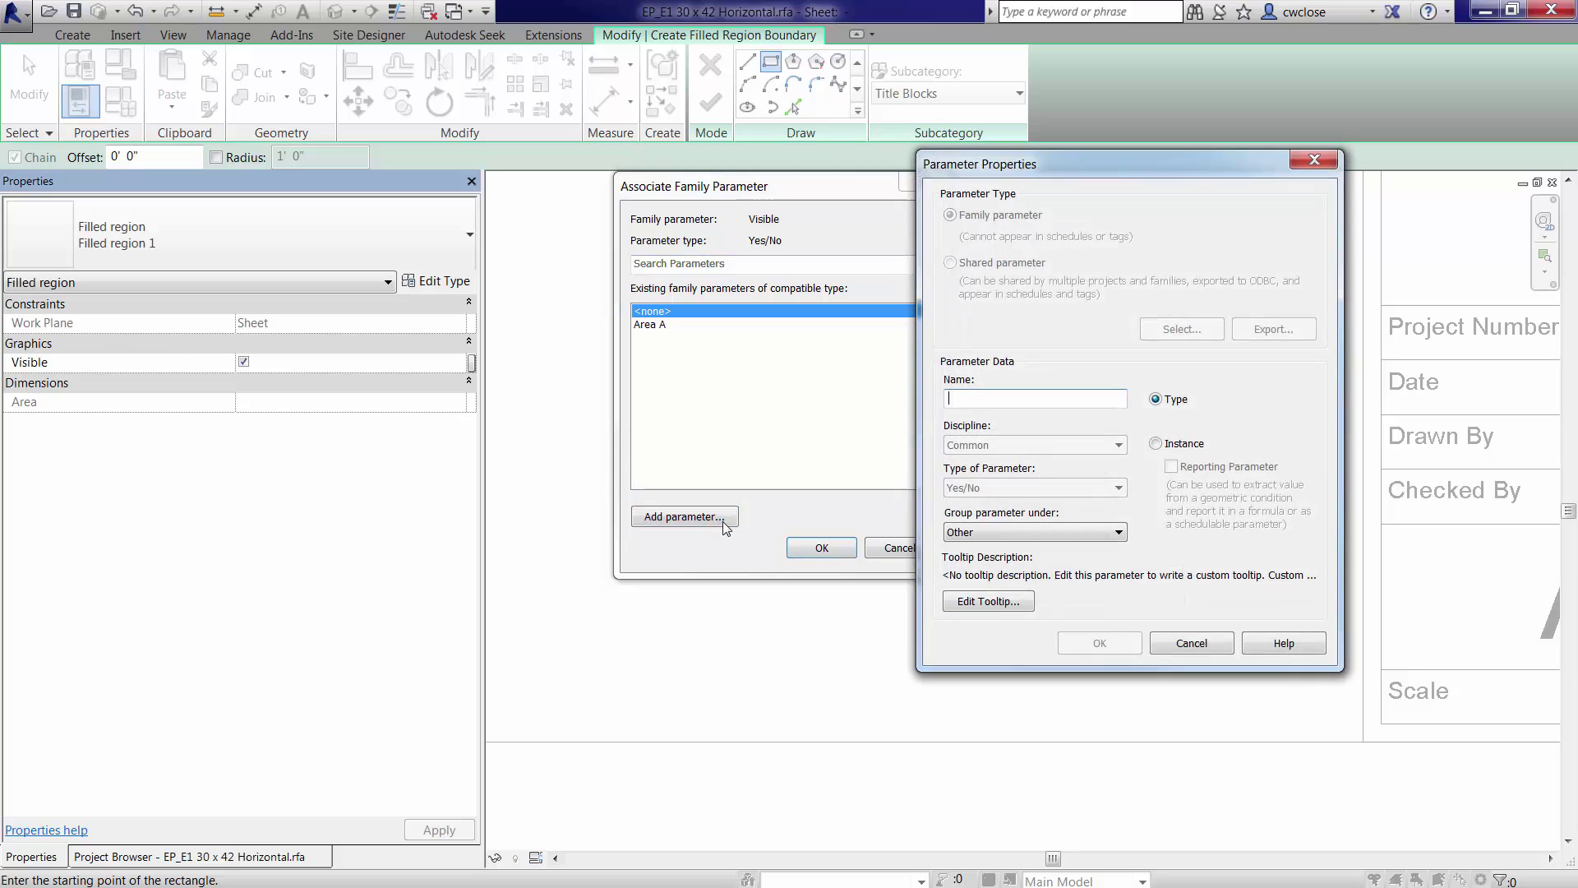
text(Area B)
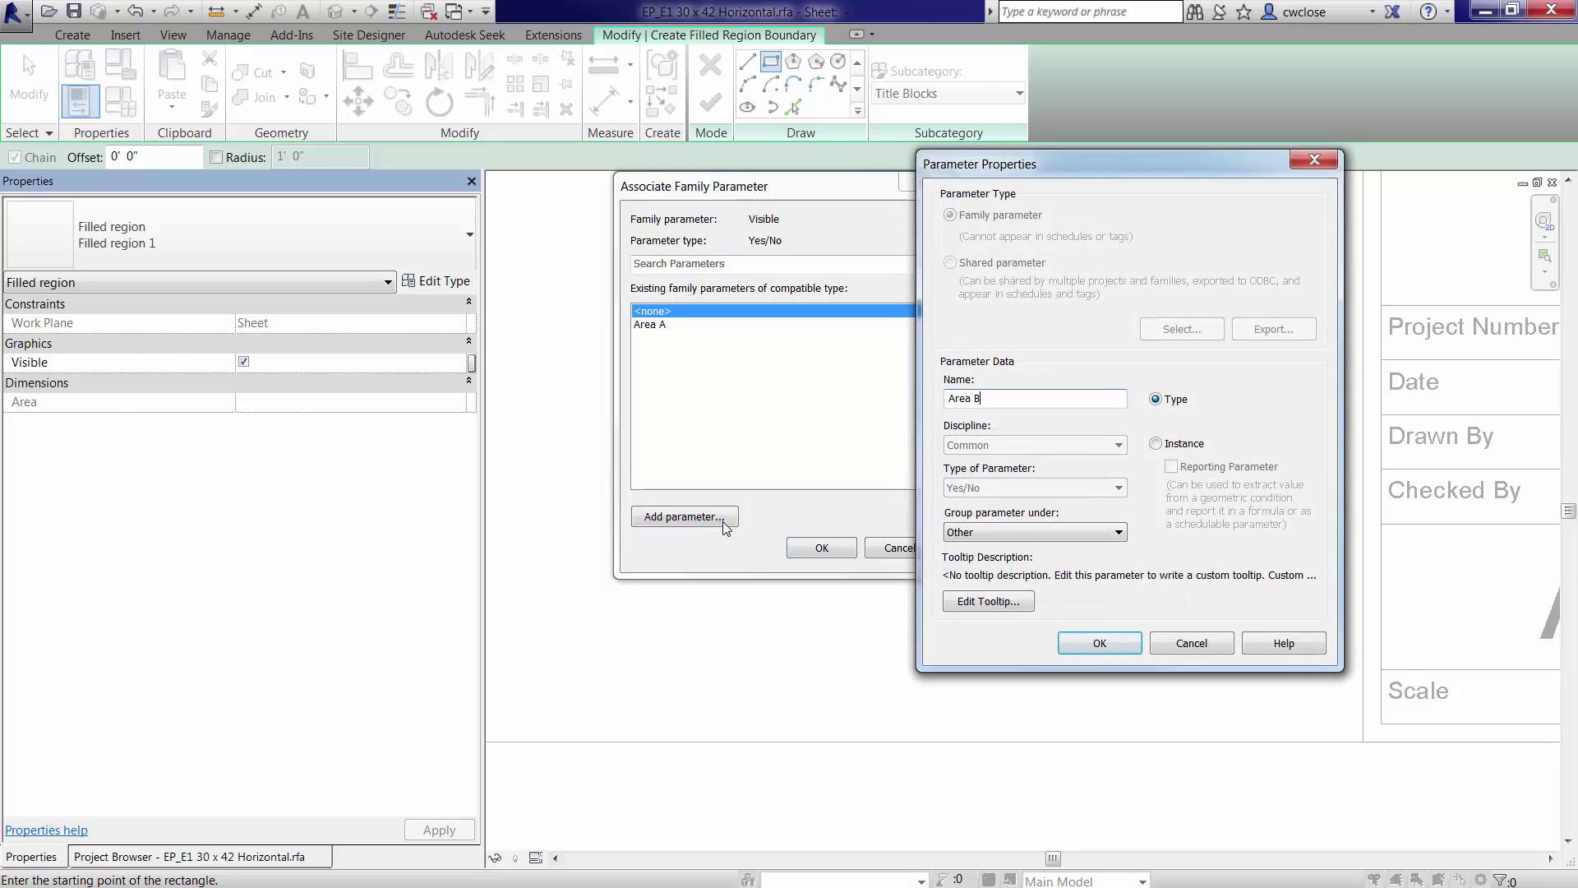
click(1156, 444)
click(1072, 645)
click(822, 547)
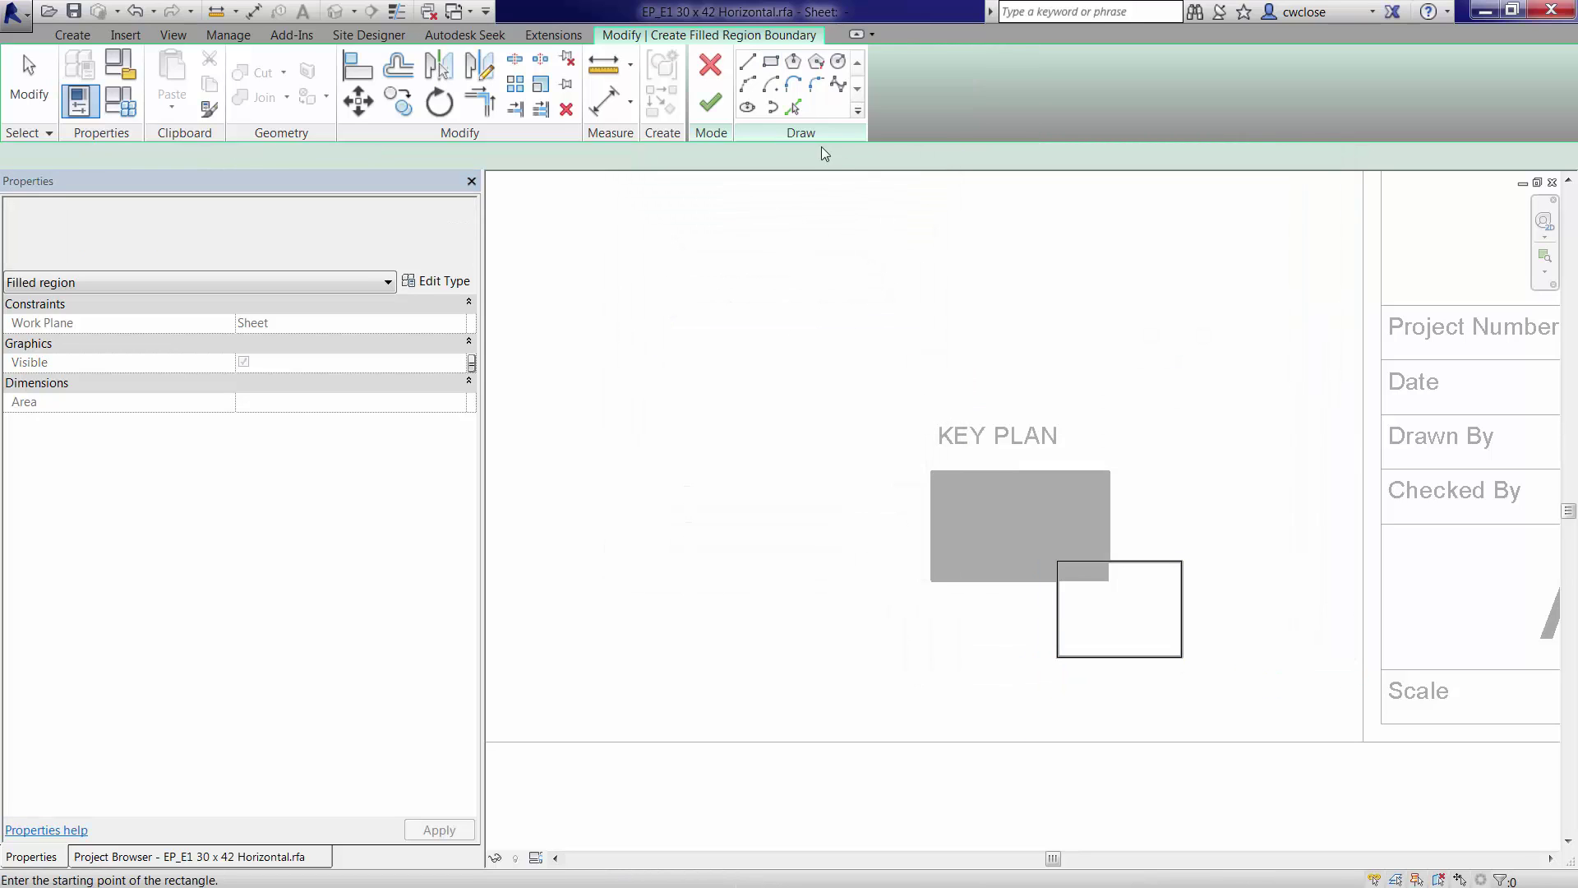
click(711, 102)
click(1085, 399)
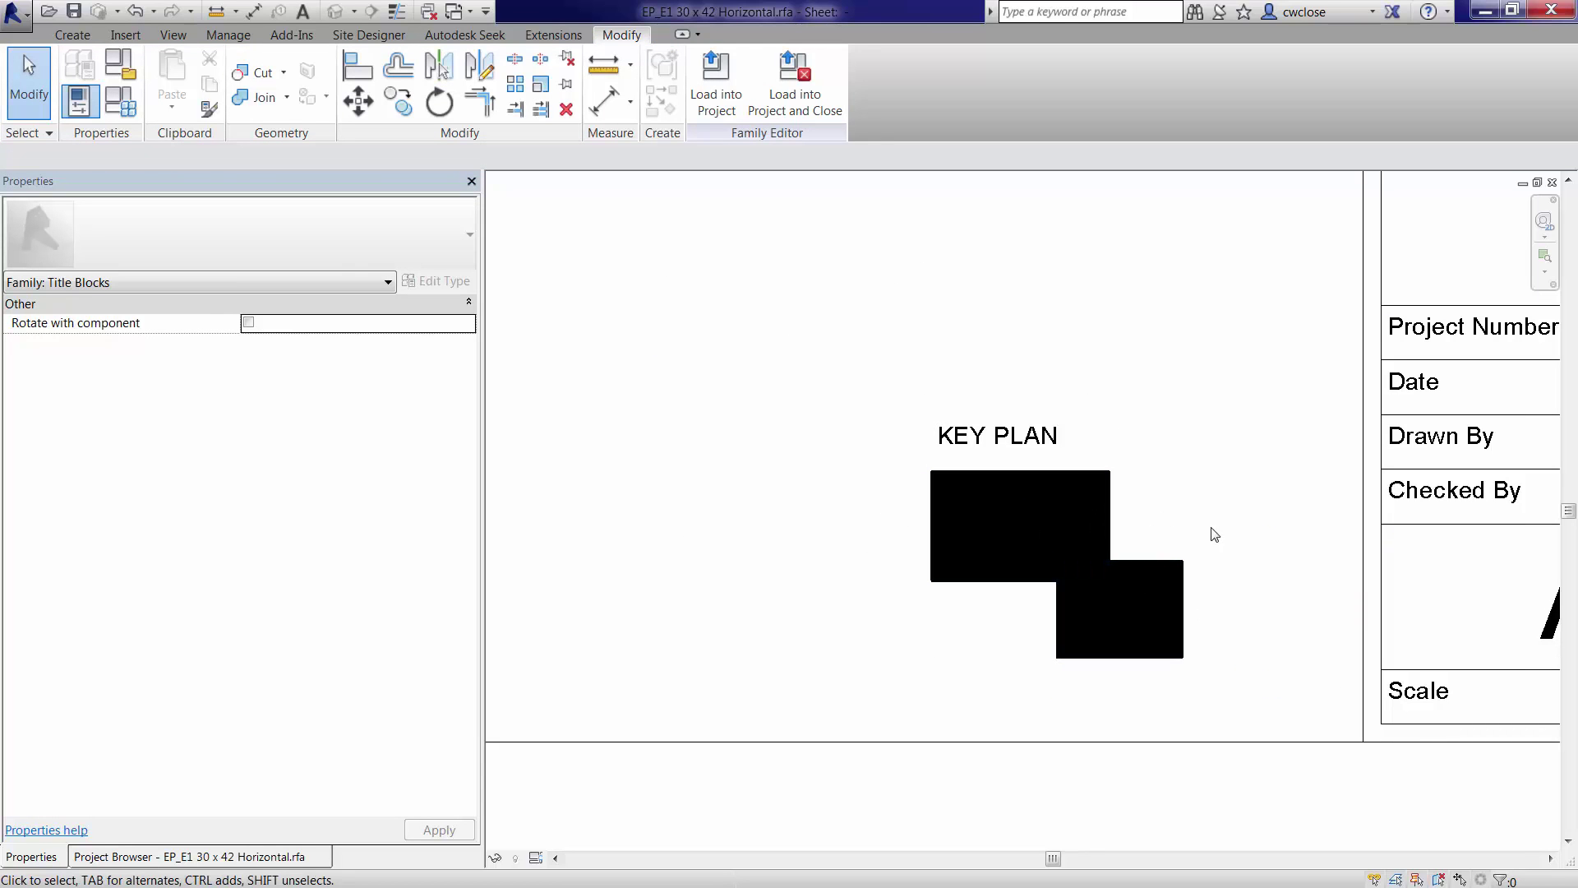
- Load the title block family into the project, overwriting the existing version and its parameter values
scroll(1208, 535, down, 4)
scroll(1208, 543, down, 5)
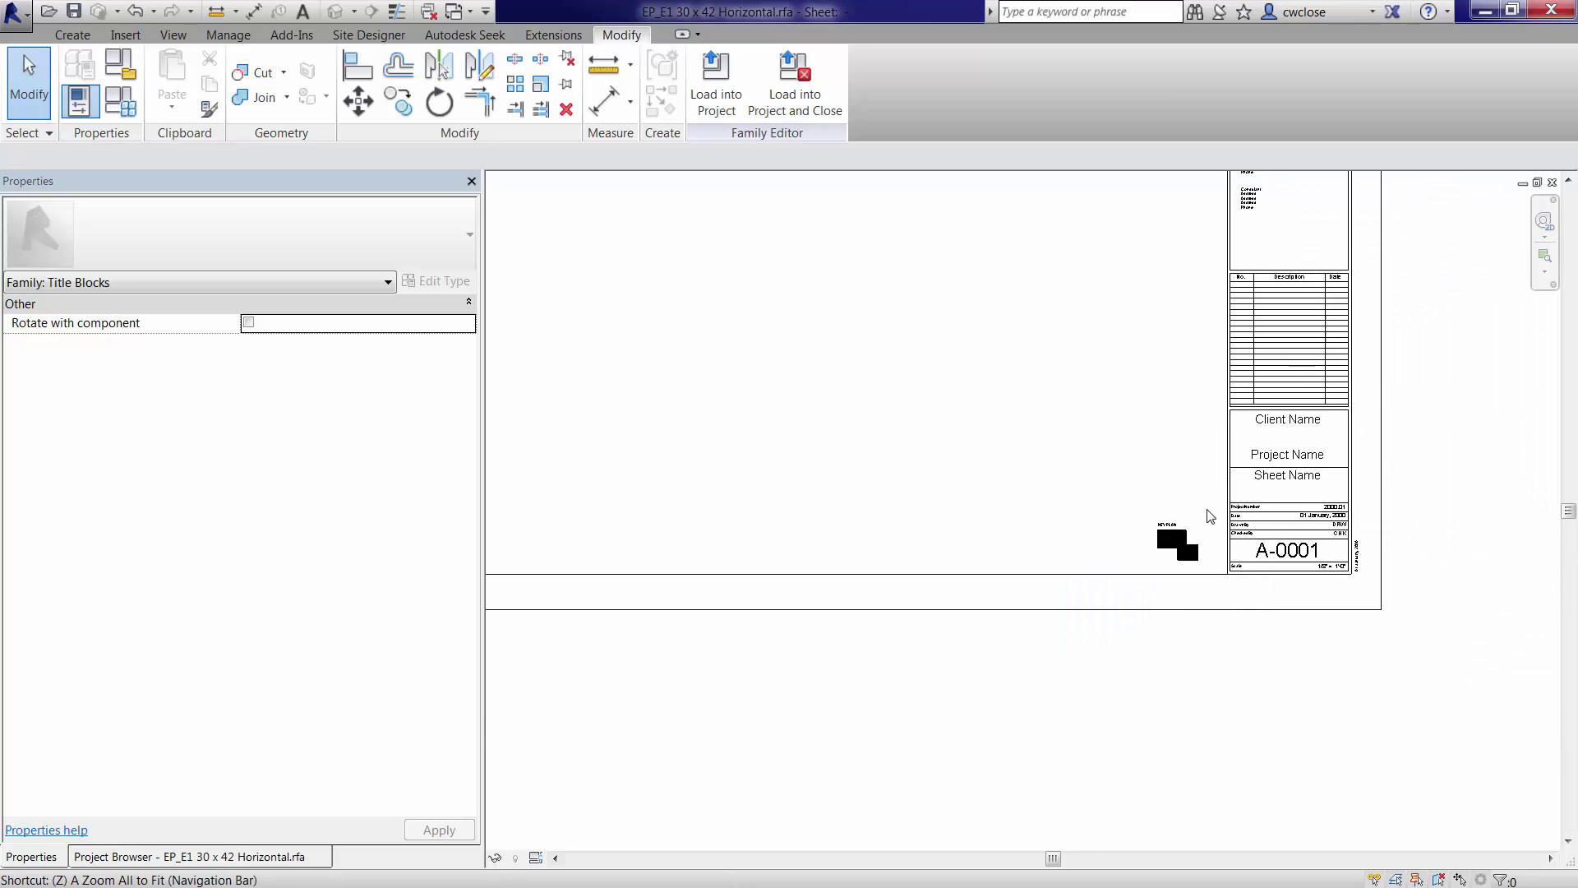
click(695, 113)
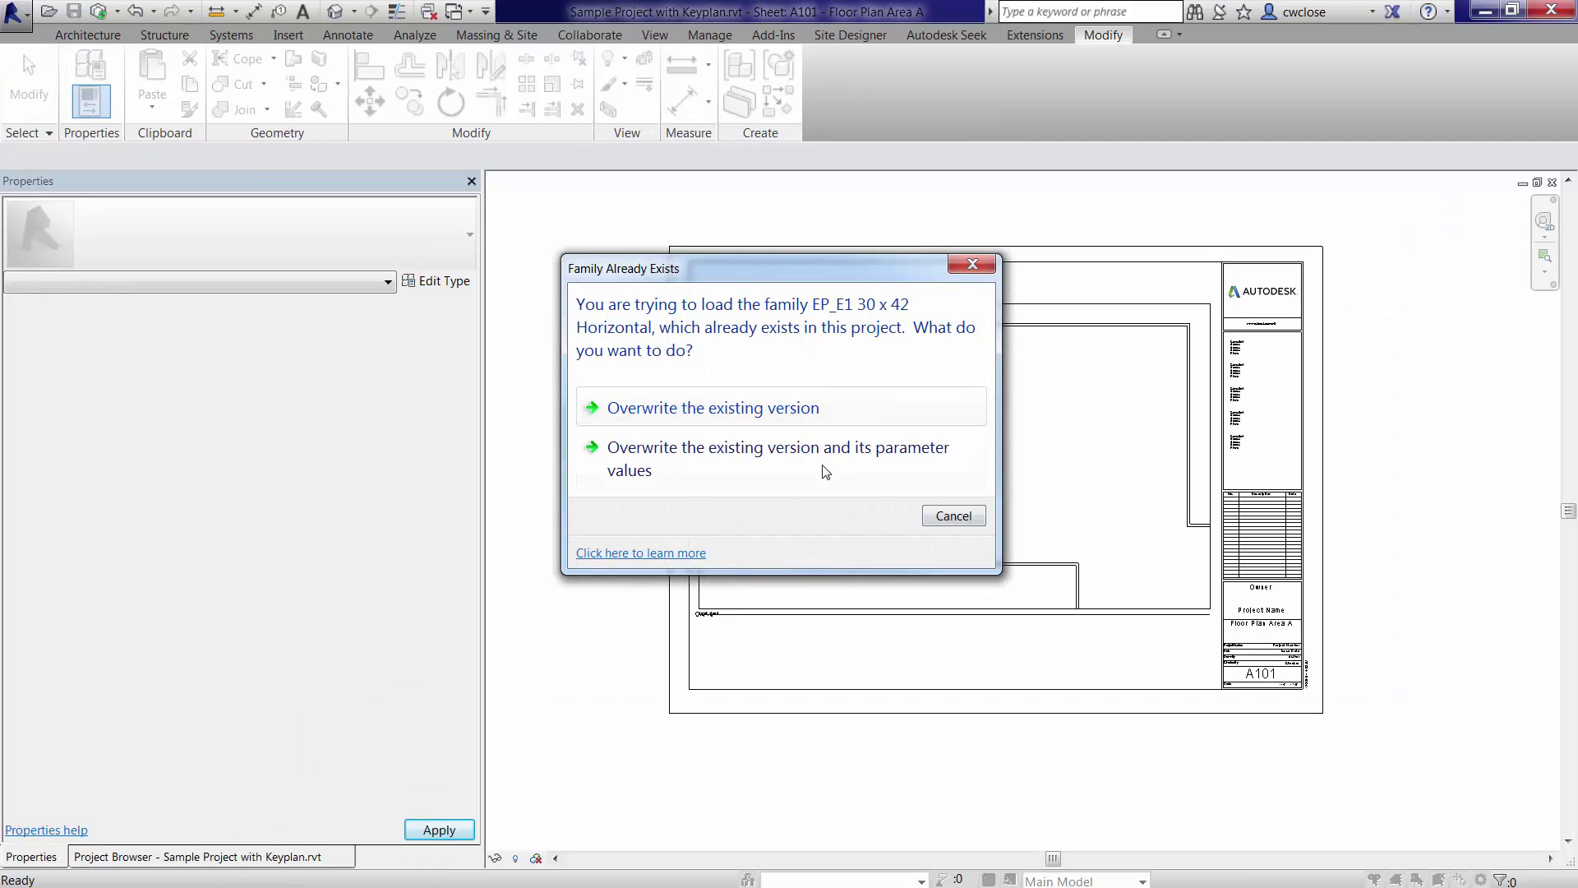
click(810, 460)
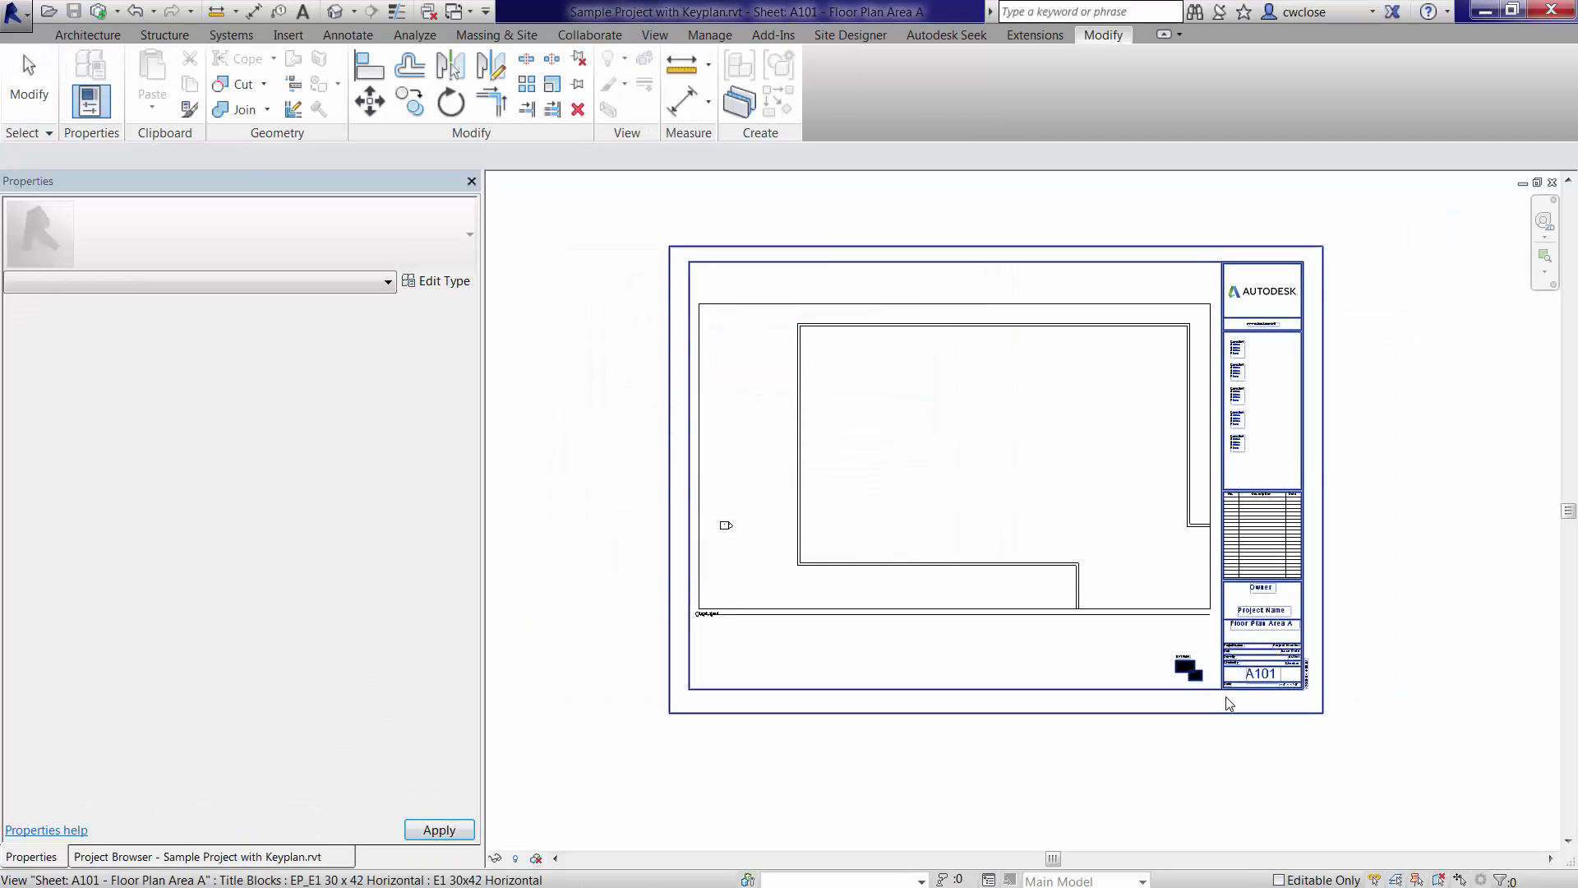
- Turn off the Area B parameter of the title block on sheet A101 so only Area A is filled
scroll(1217, 687, up, 4)
scroll(1213, 683, down, 6)
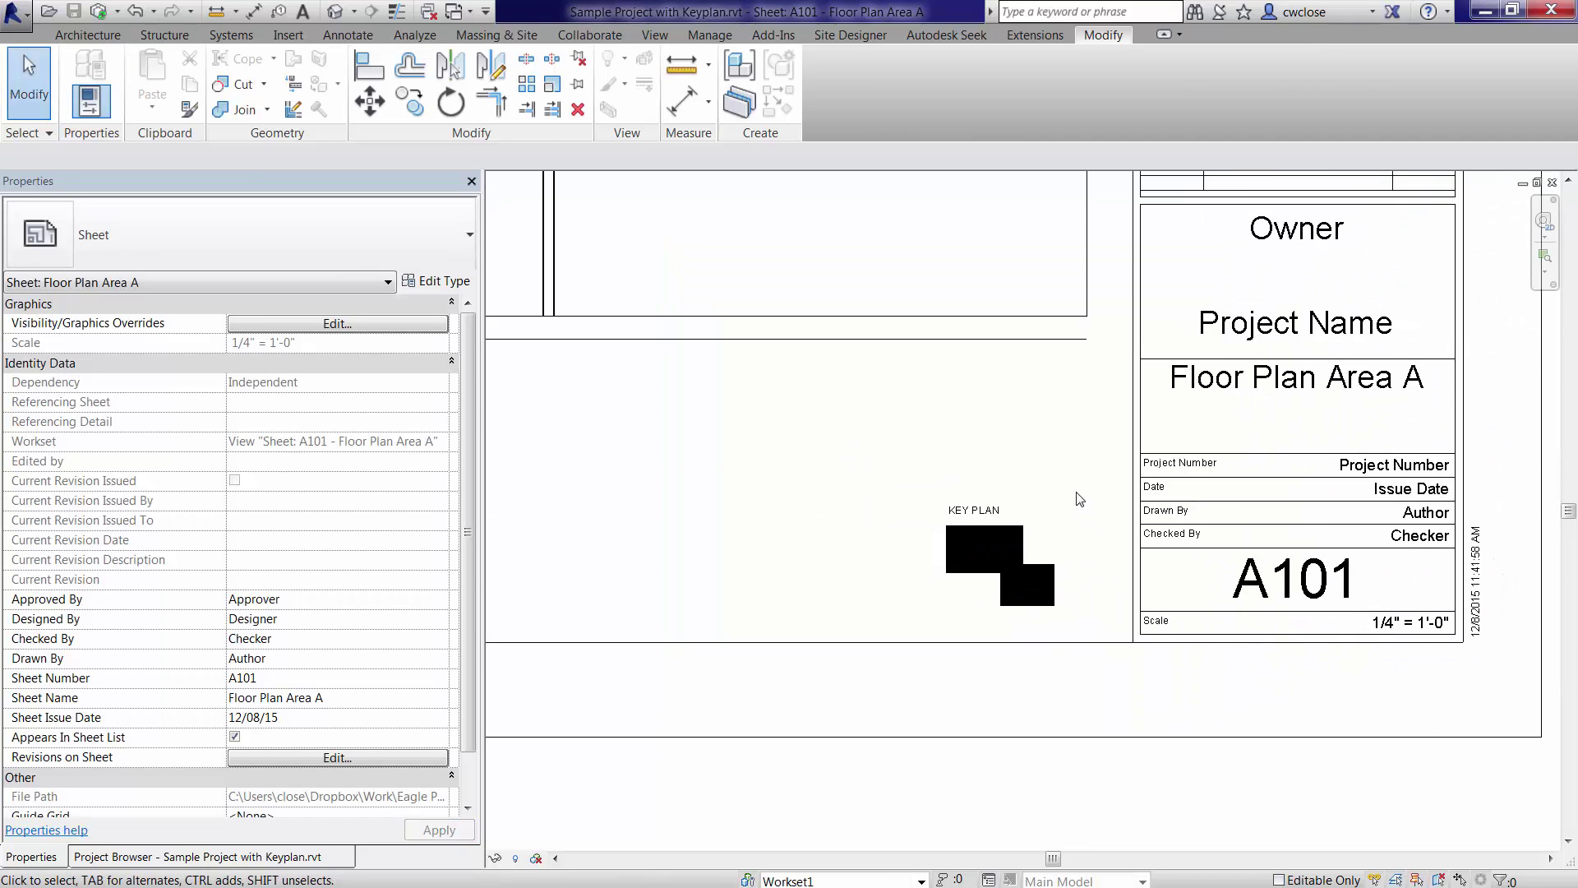
scroll(1136, 525, up, 3)
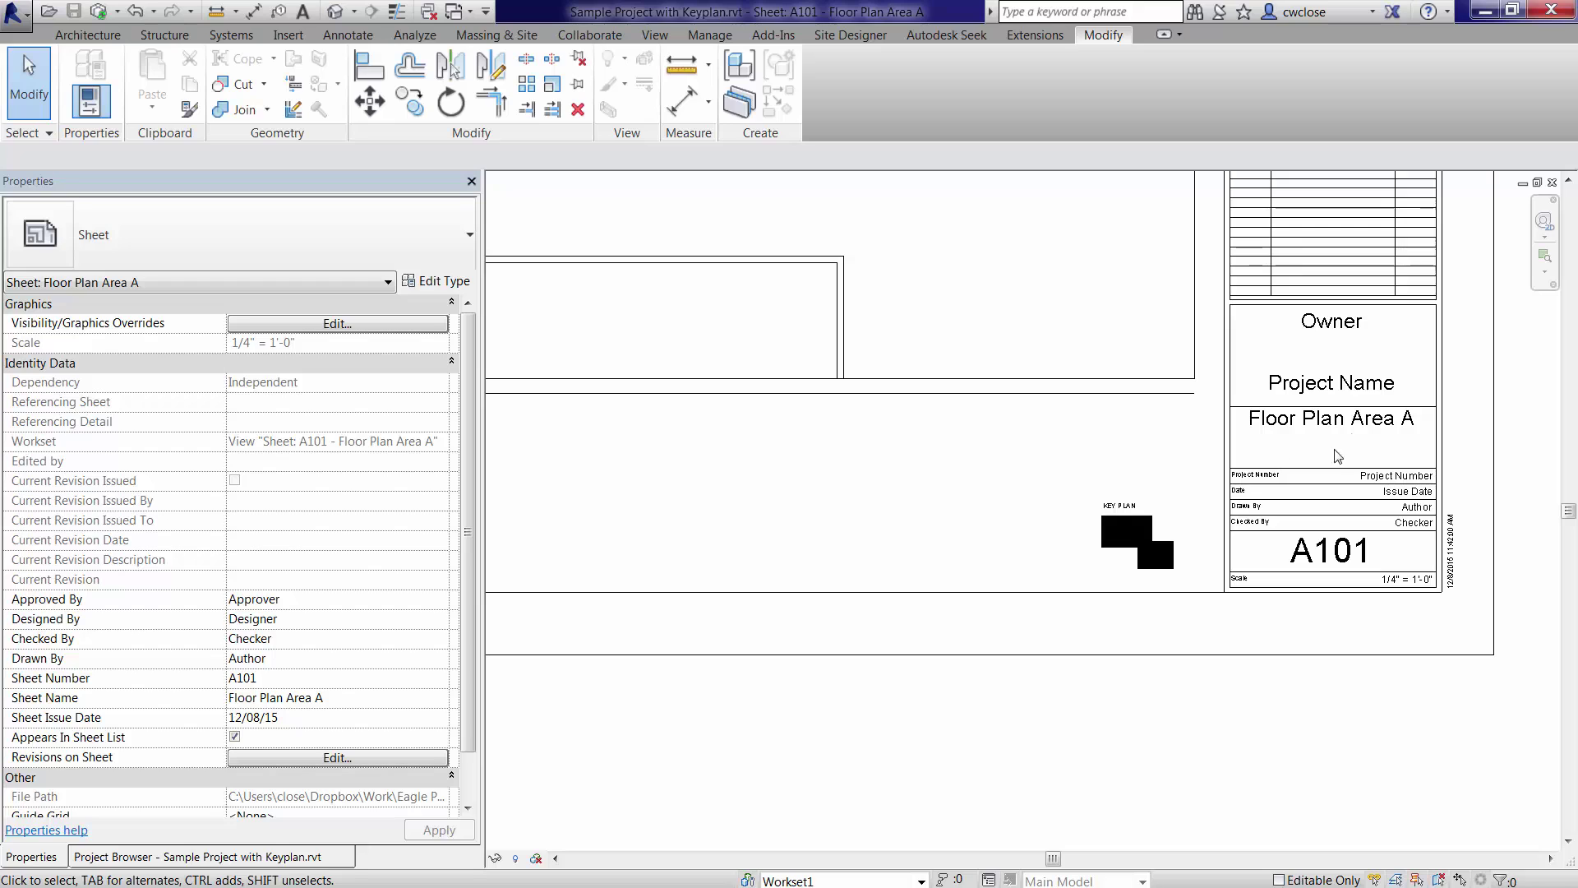
scroll(1152, 537, up, 2)
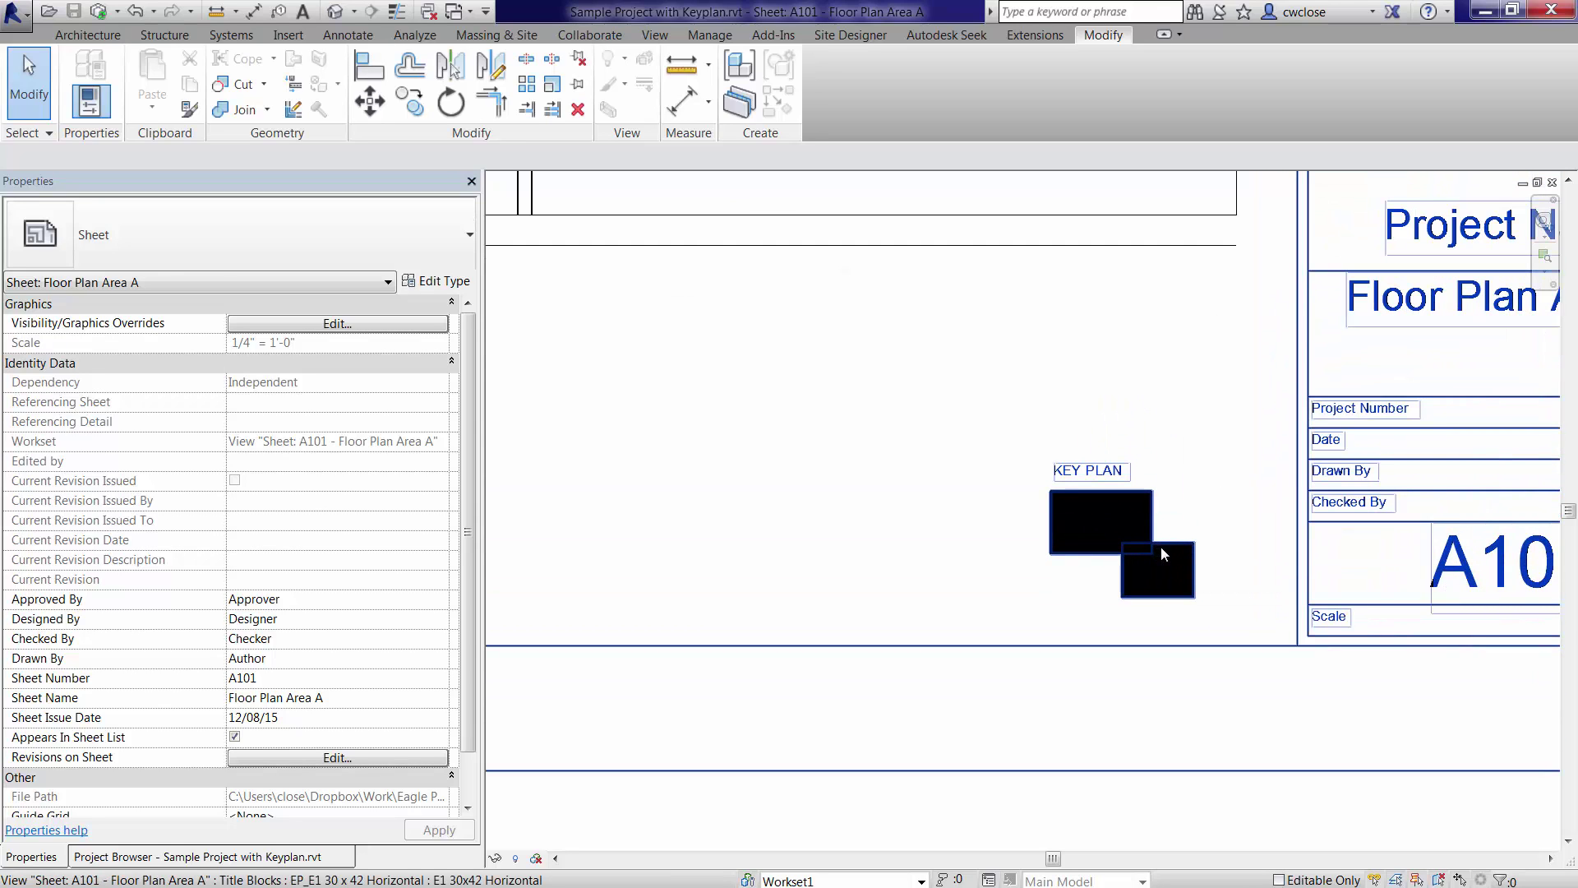
click(1162, 545)
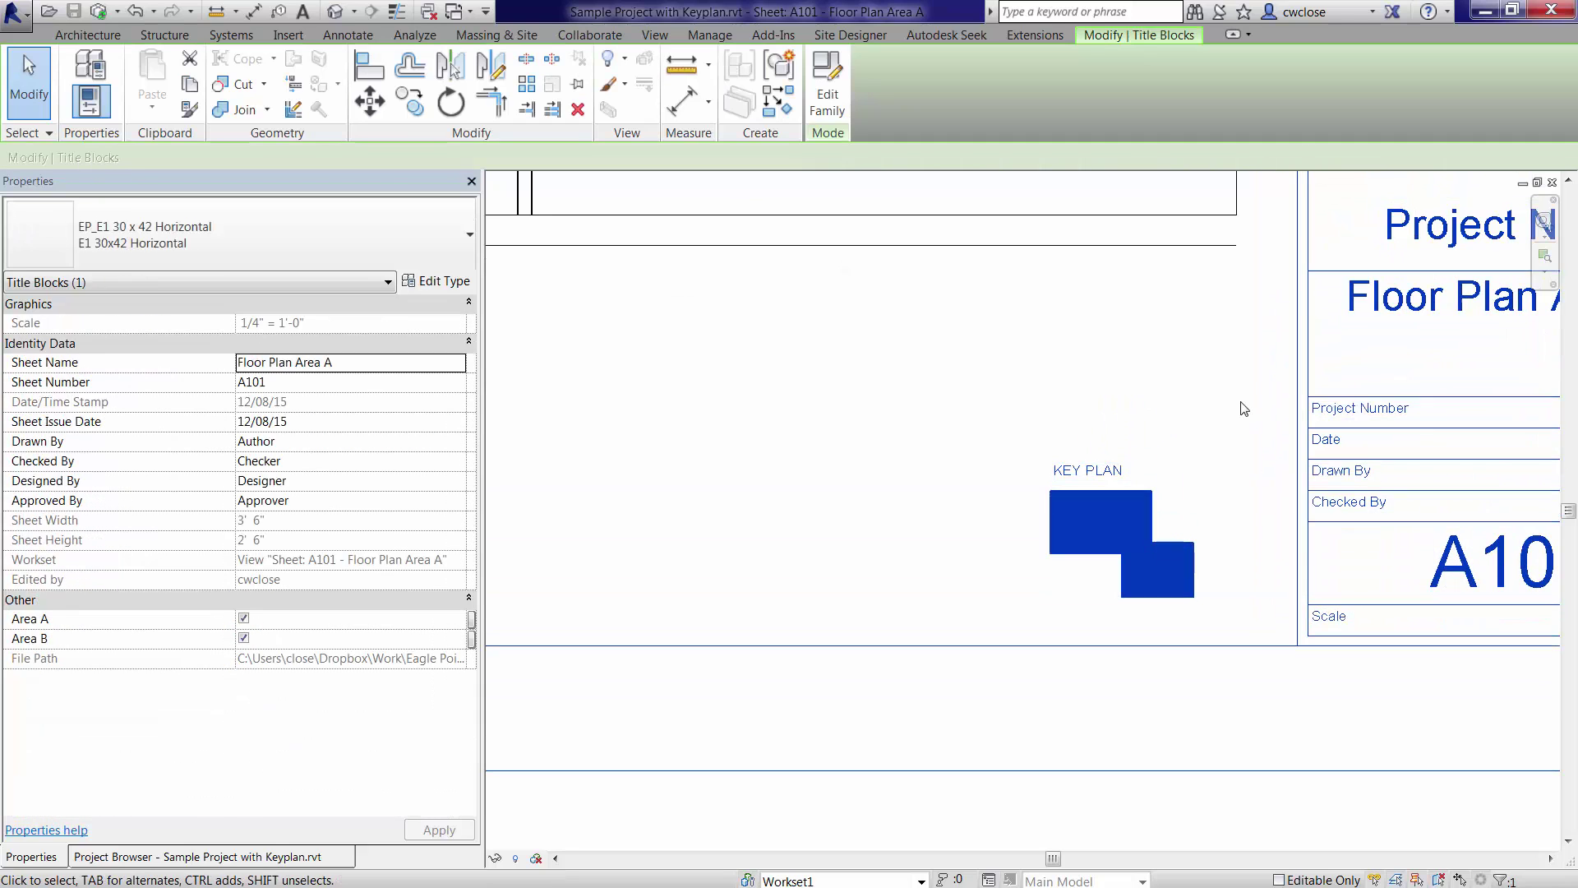
click(1289, 366)
click(1142, 642)
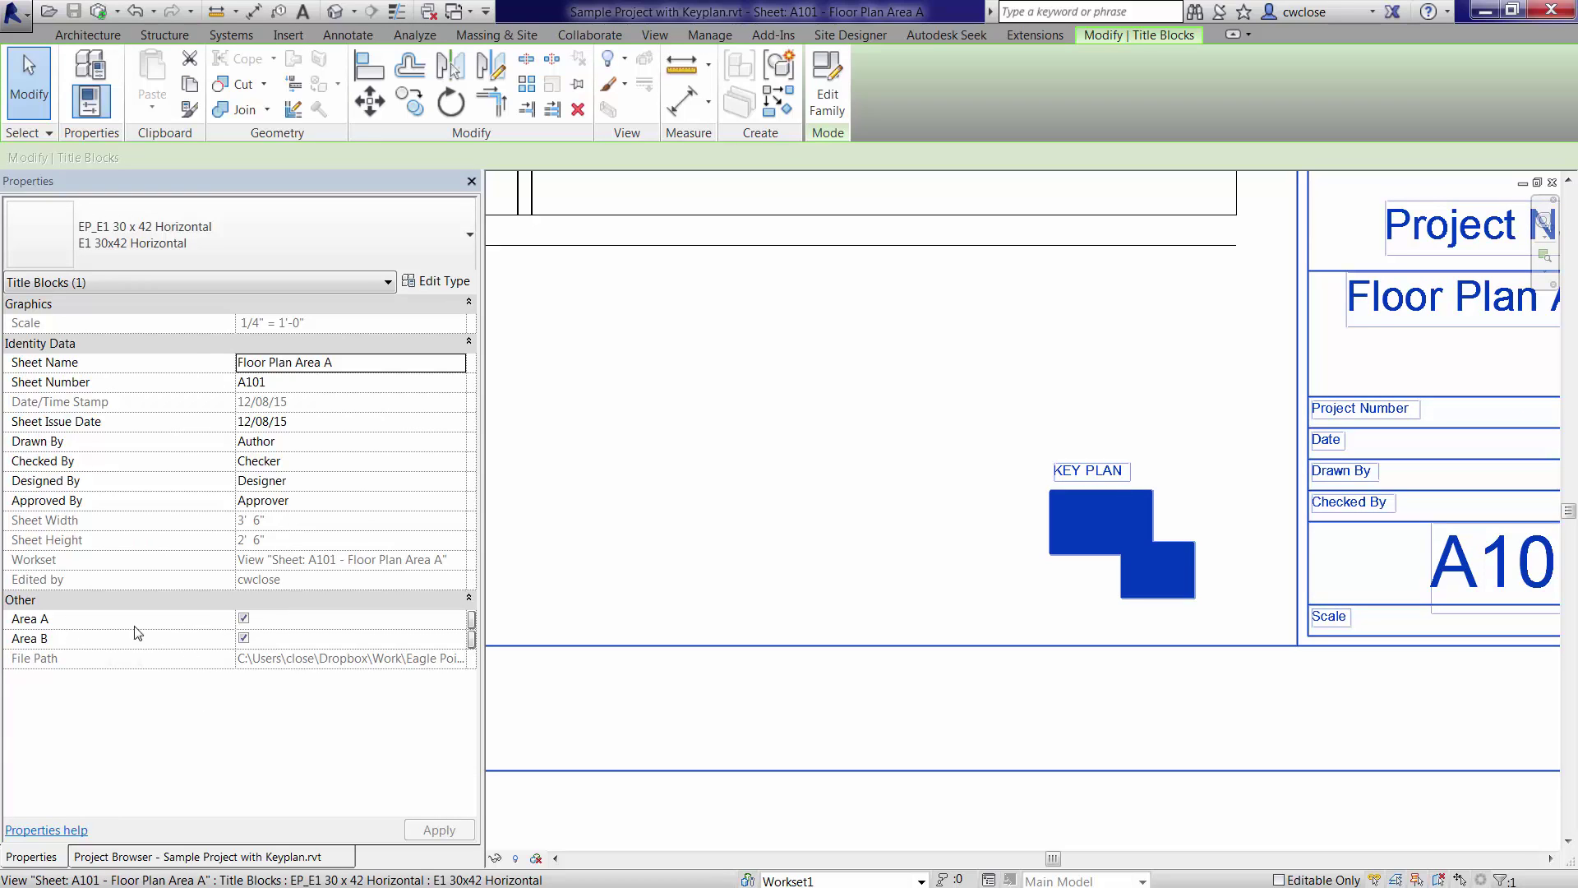
click(244, 638)
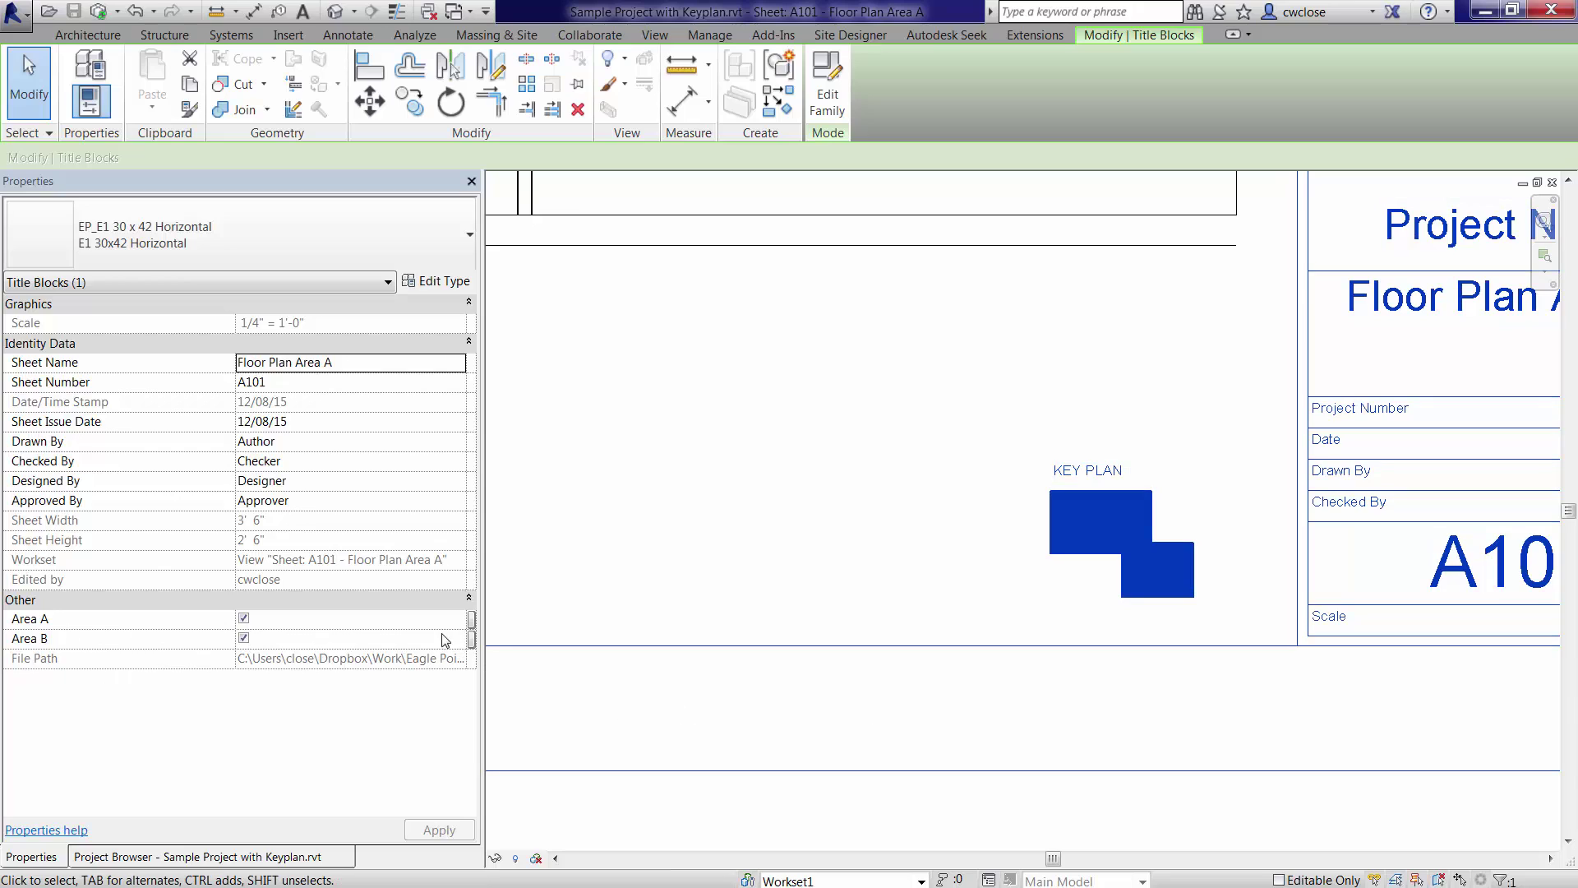
click(244, 639)
click(438, 830)
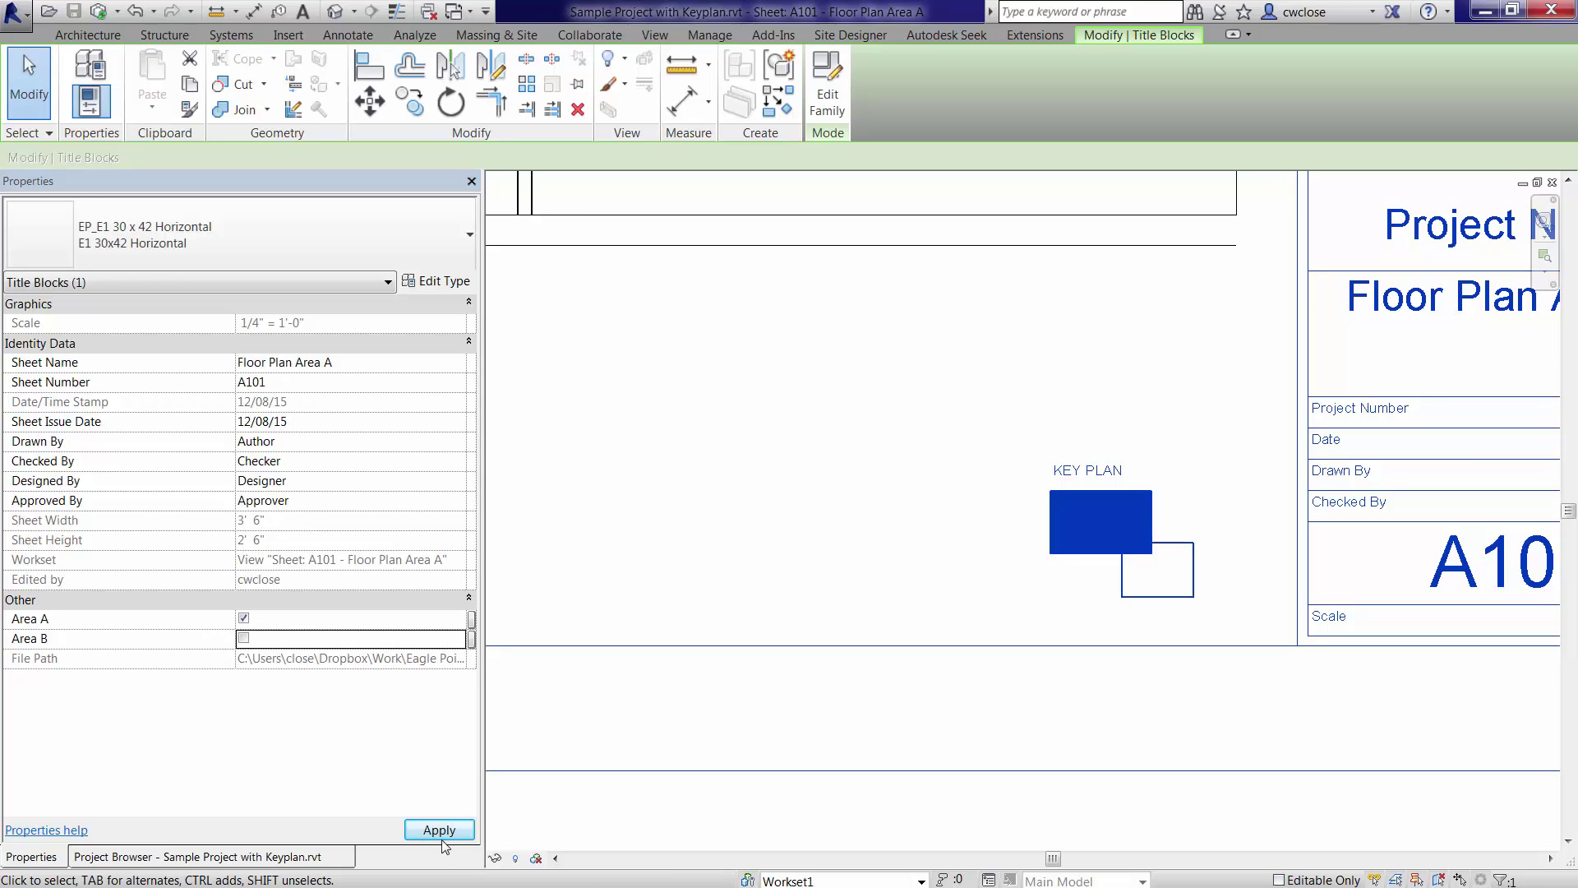
click(977, 637)
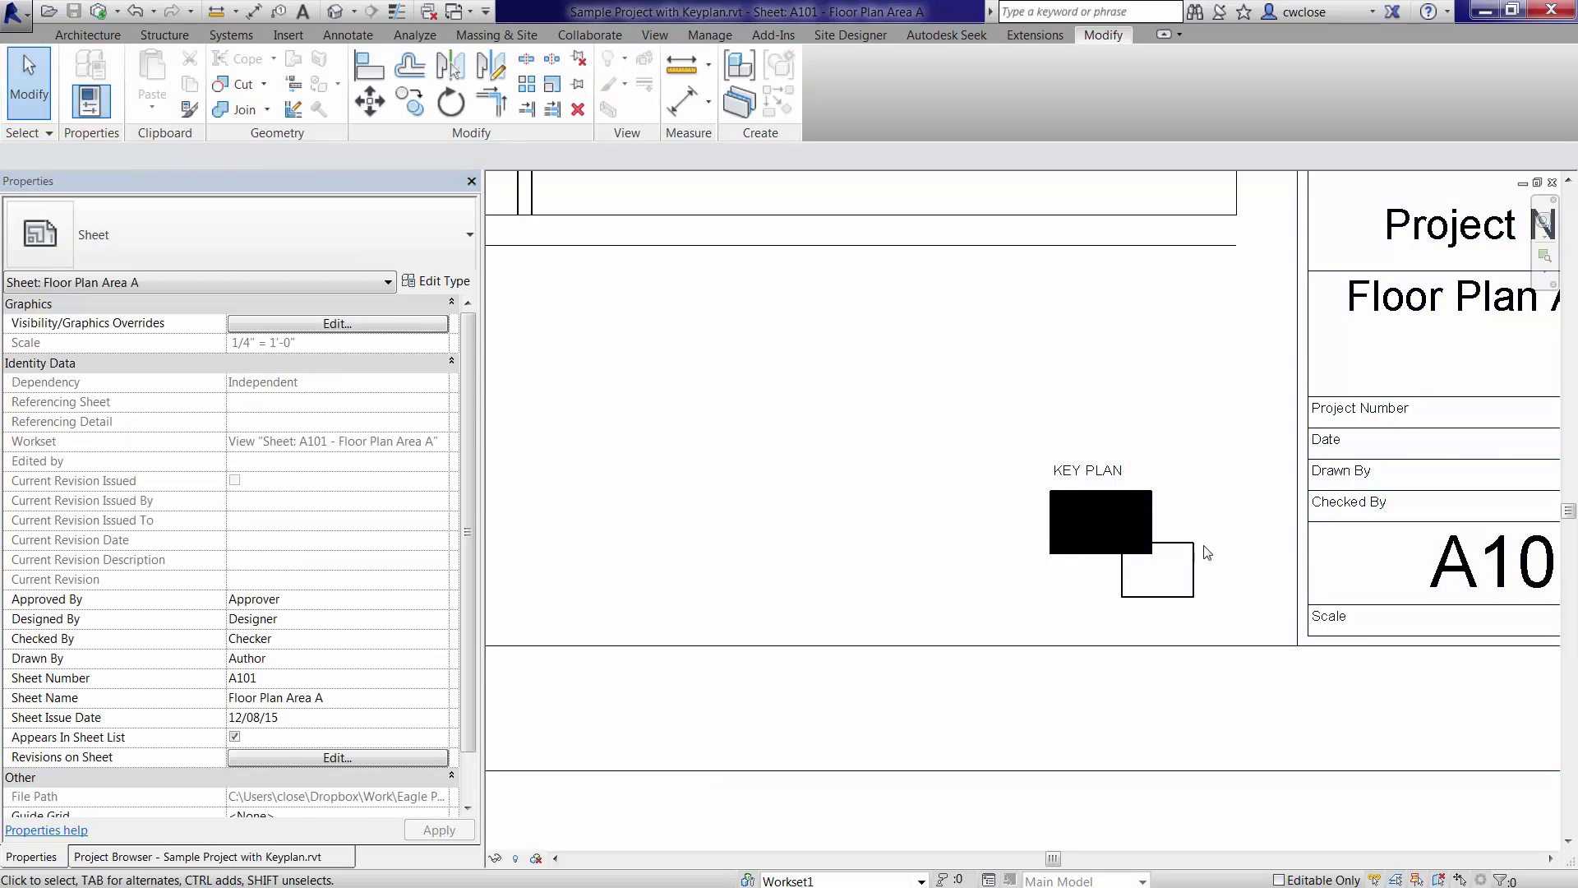
key(z)
key(f)
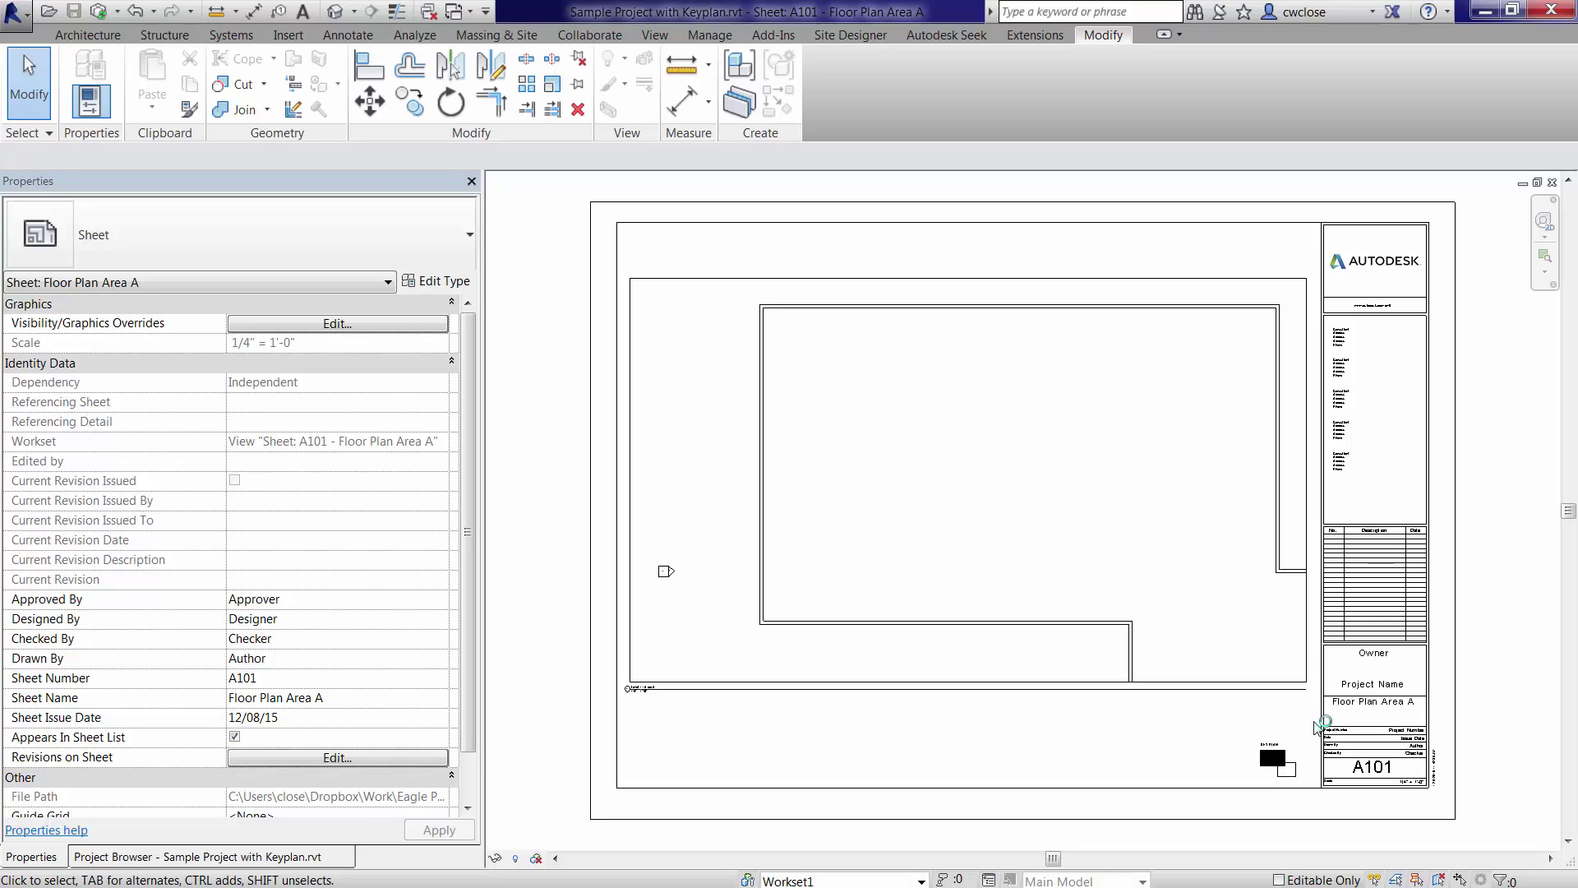
scroll(1257, 760, up, 3)
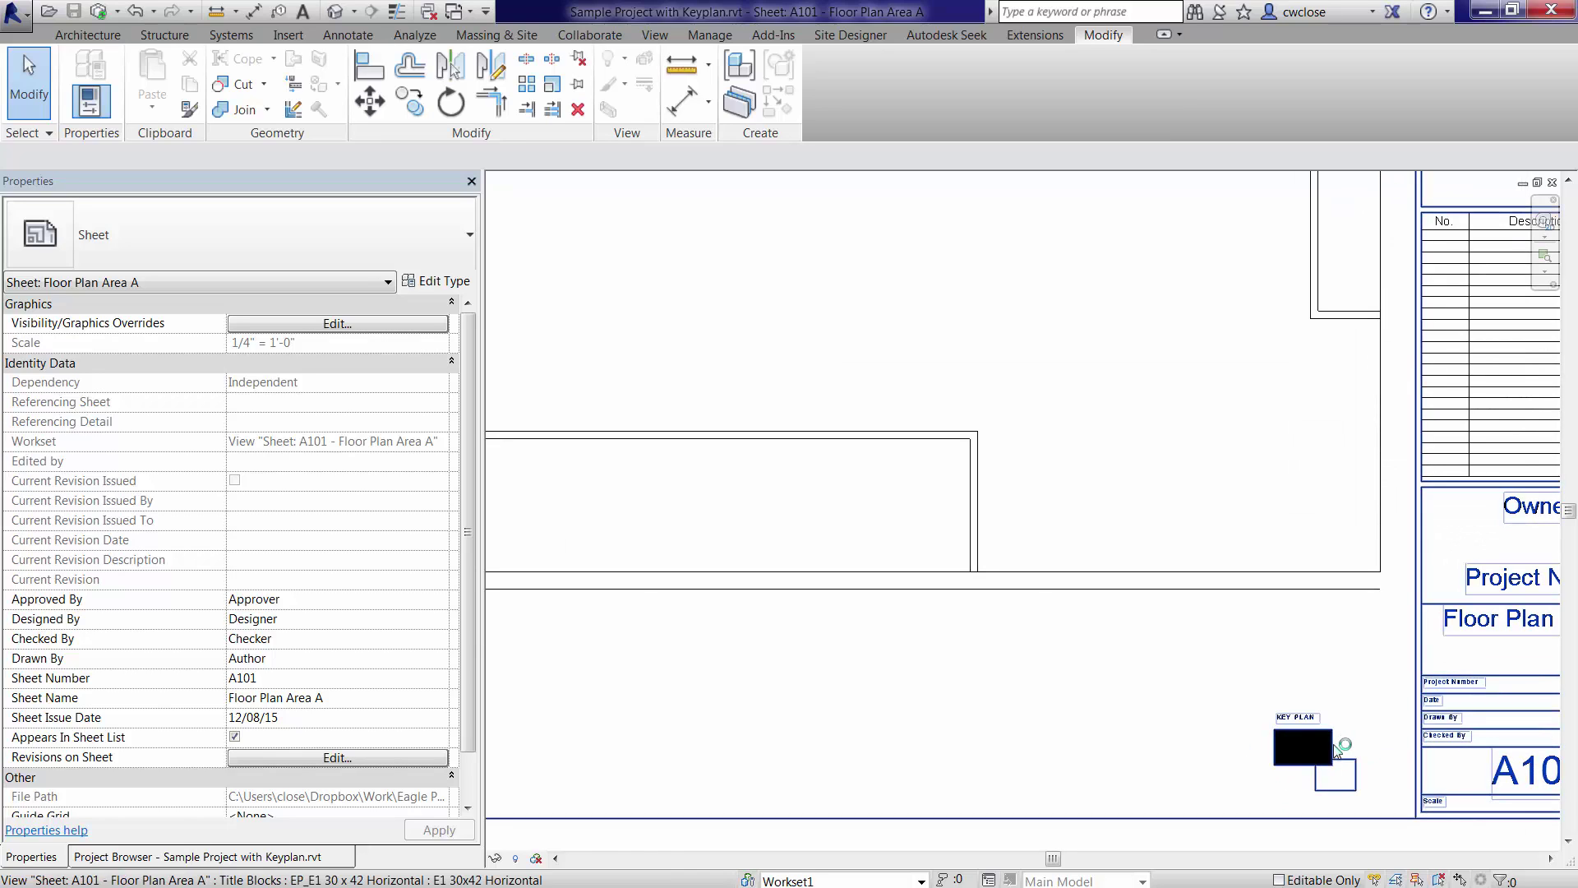